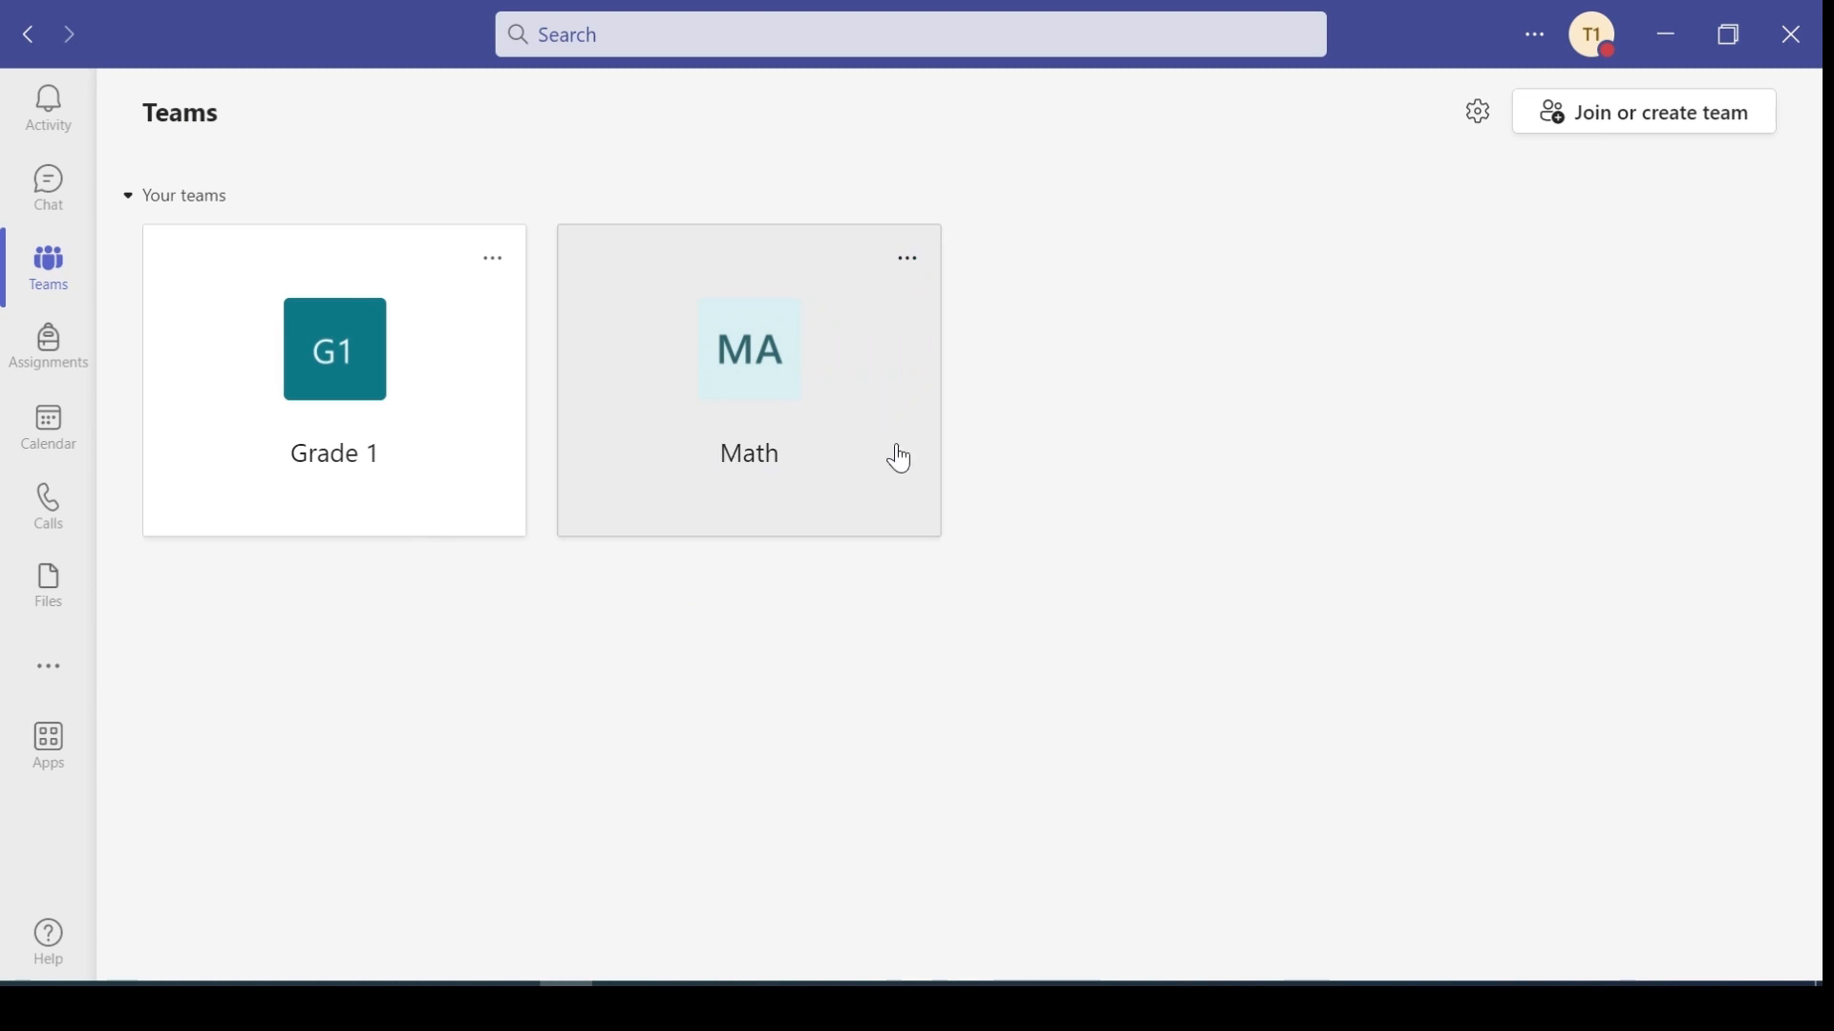
Join the Math meeting scheduled for Wednesday 25 from the calendar, with the microphone turned off
left_click(61, 462)
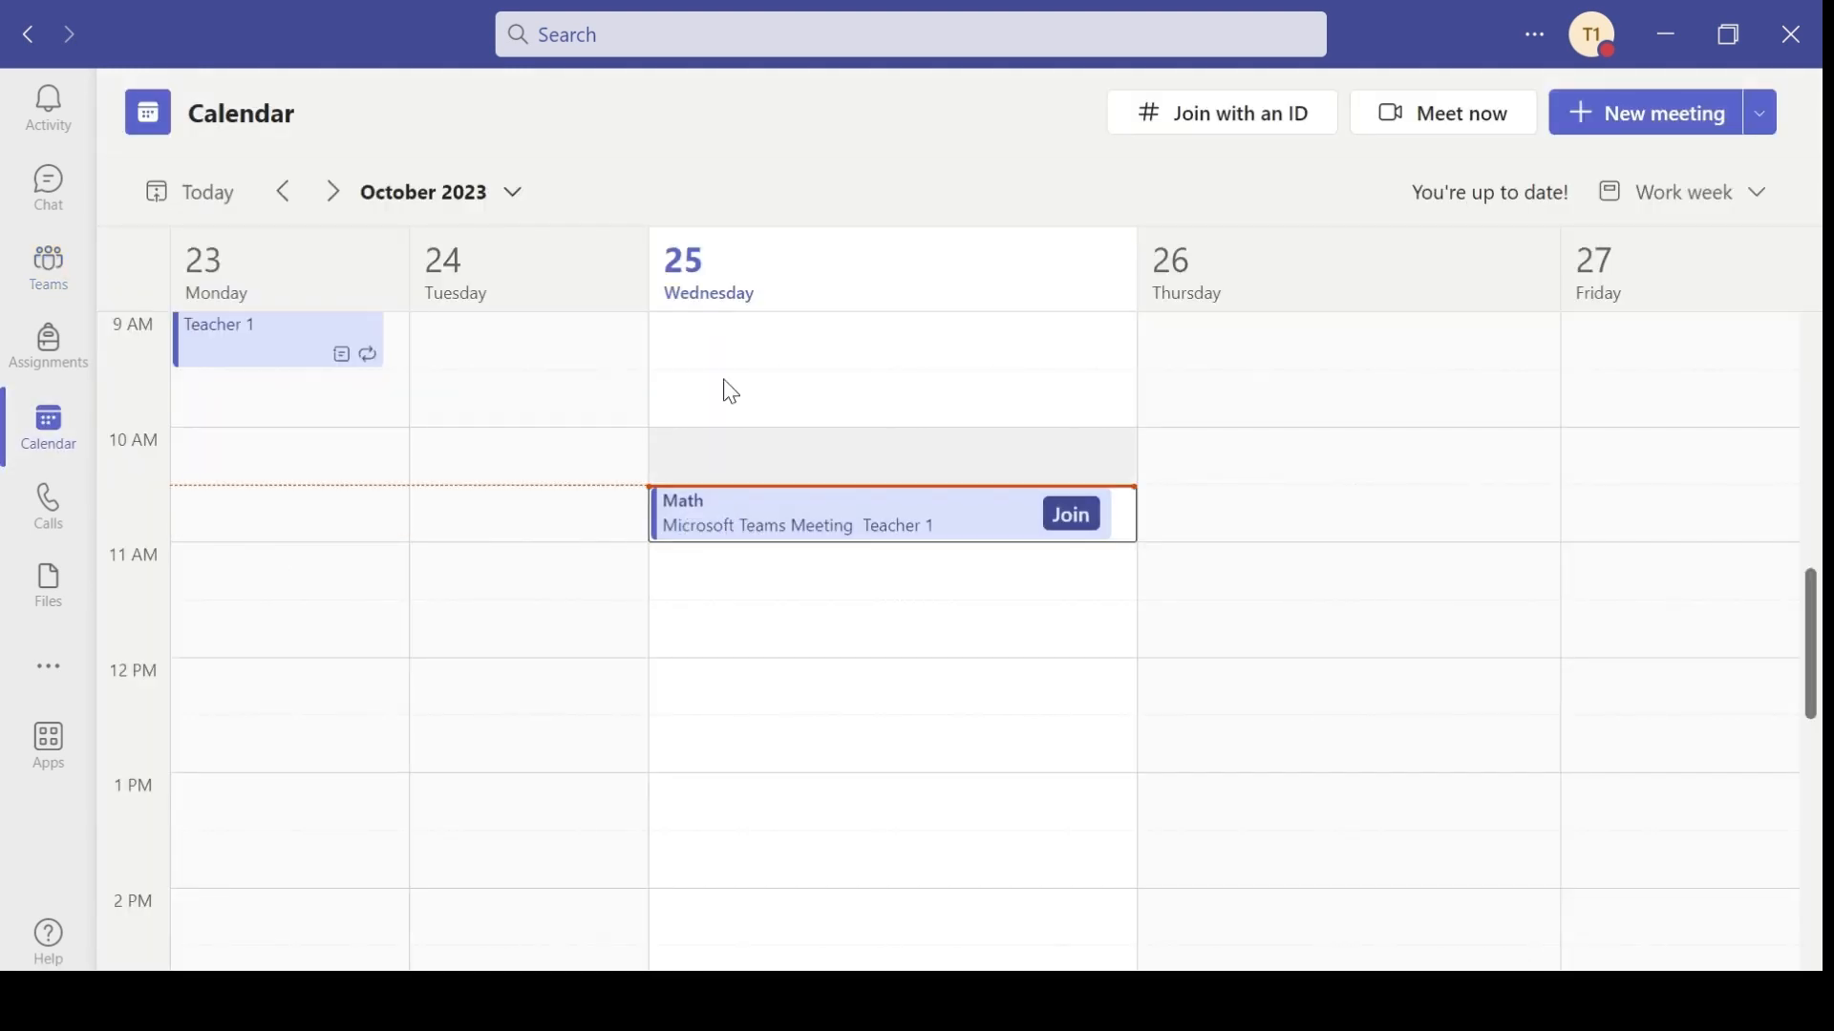
left_click(1073, 516)
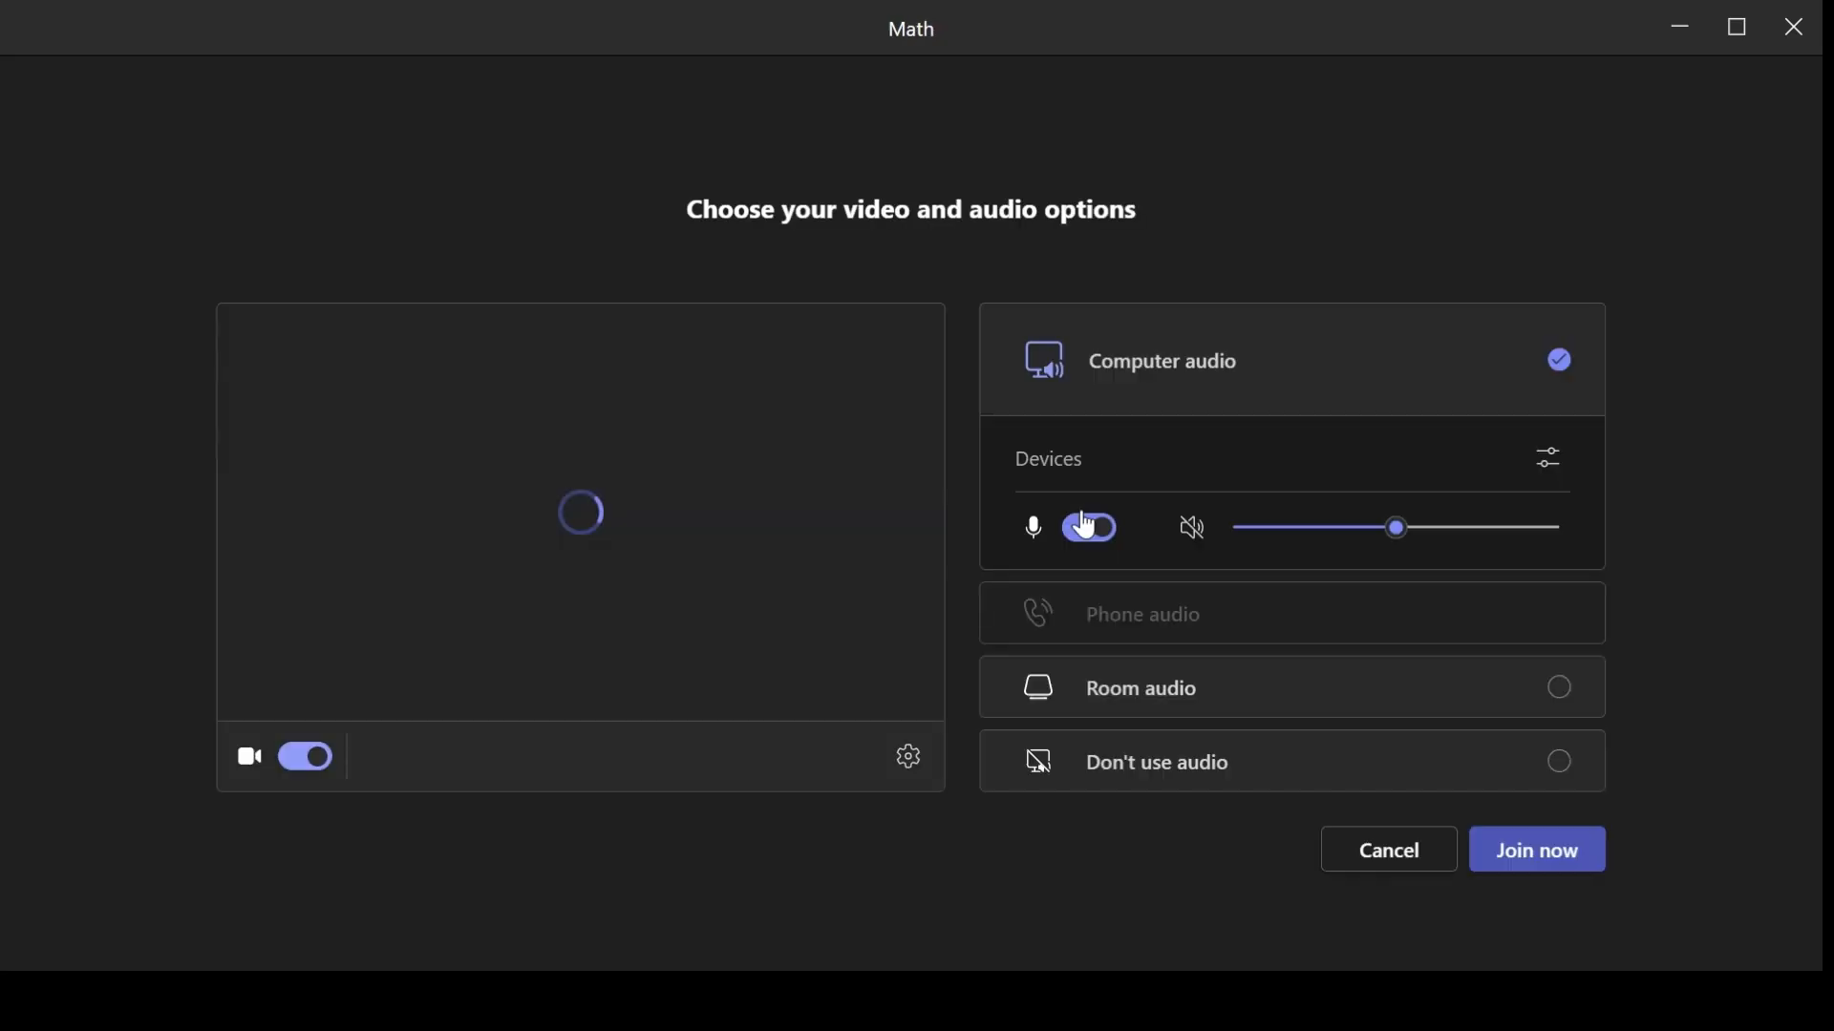
left_click(1089, 531)
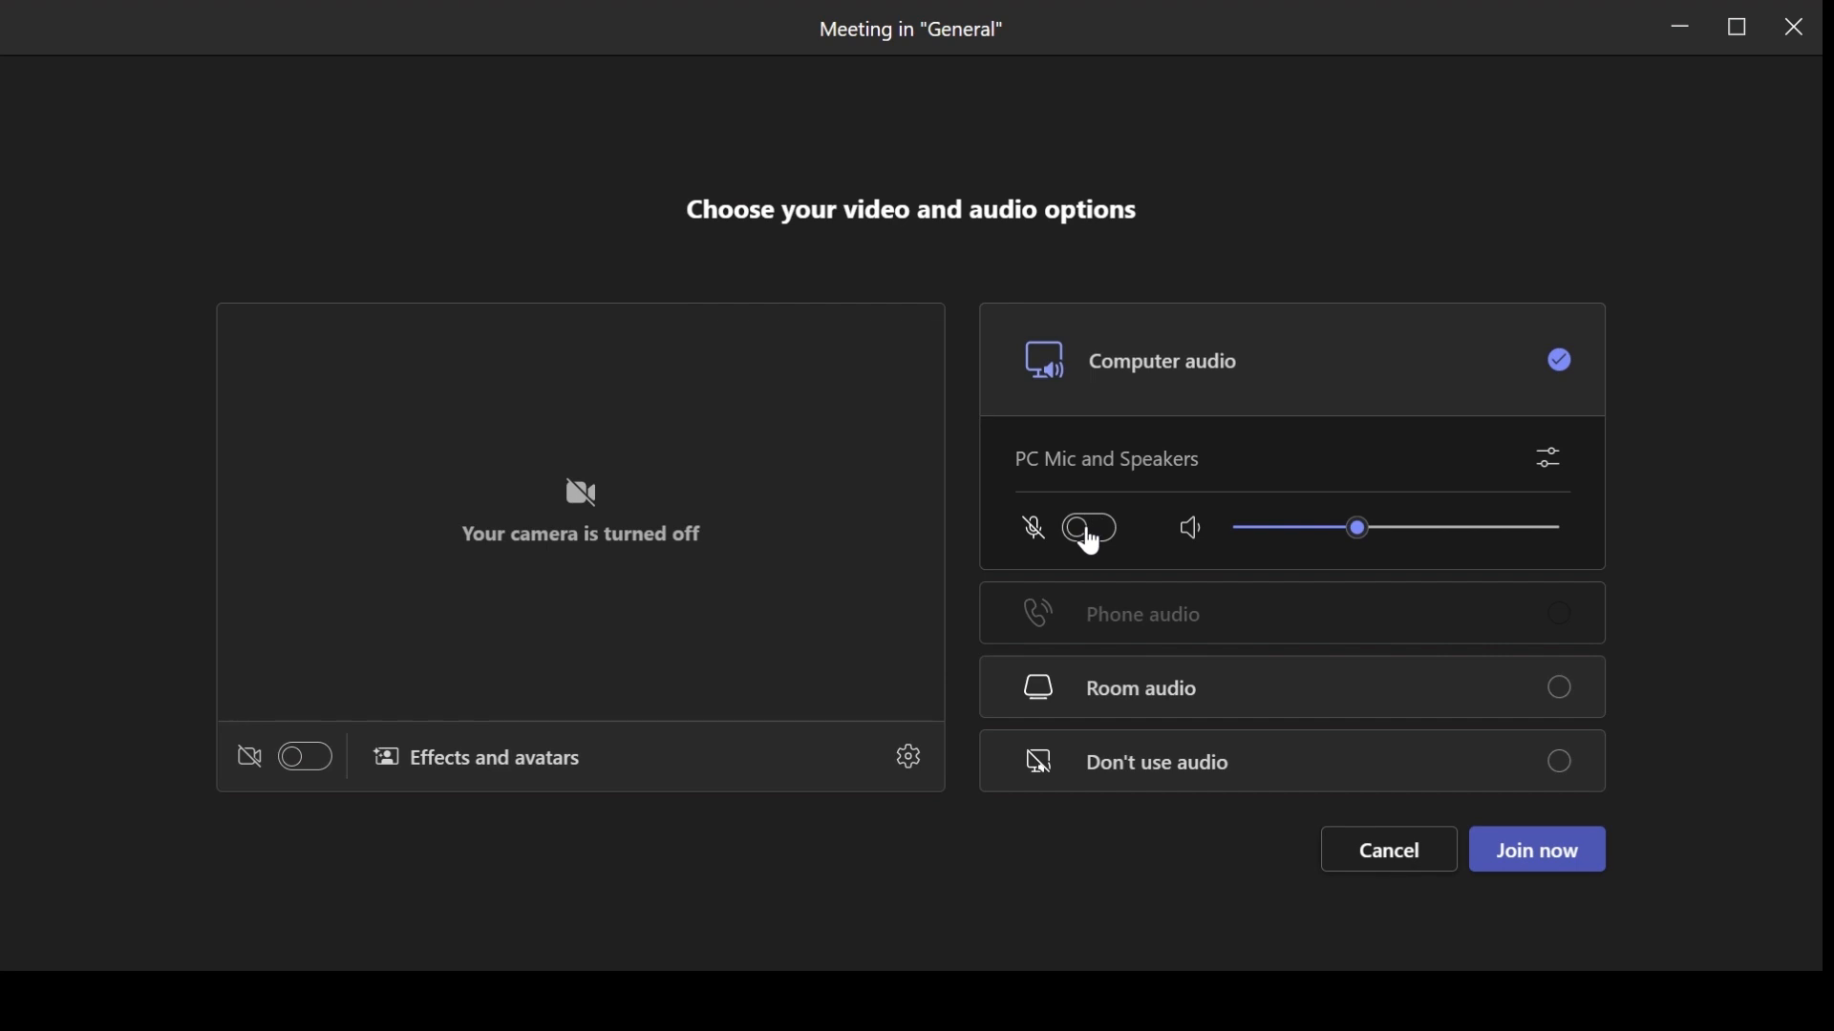
left_click(1535, 855)
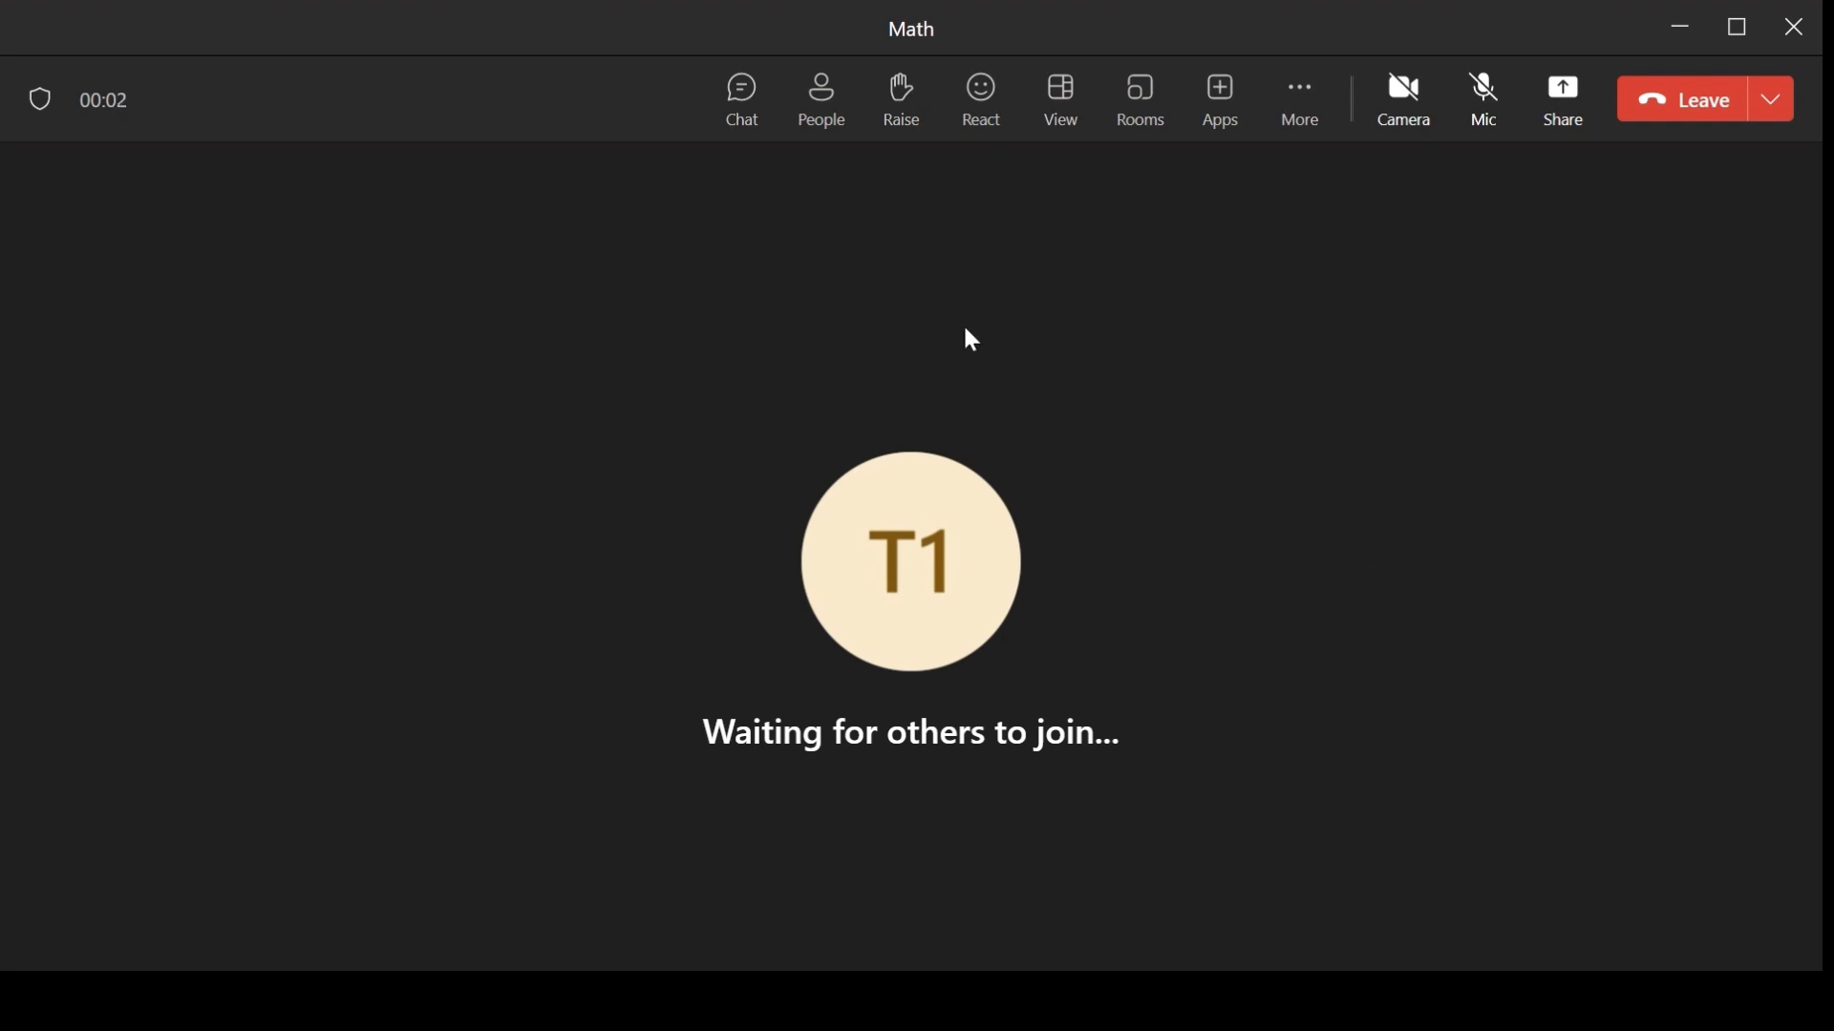
Mute Student 1 in the participants list and request Student 3 to join the meeting
left_click(833, 107)
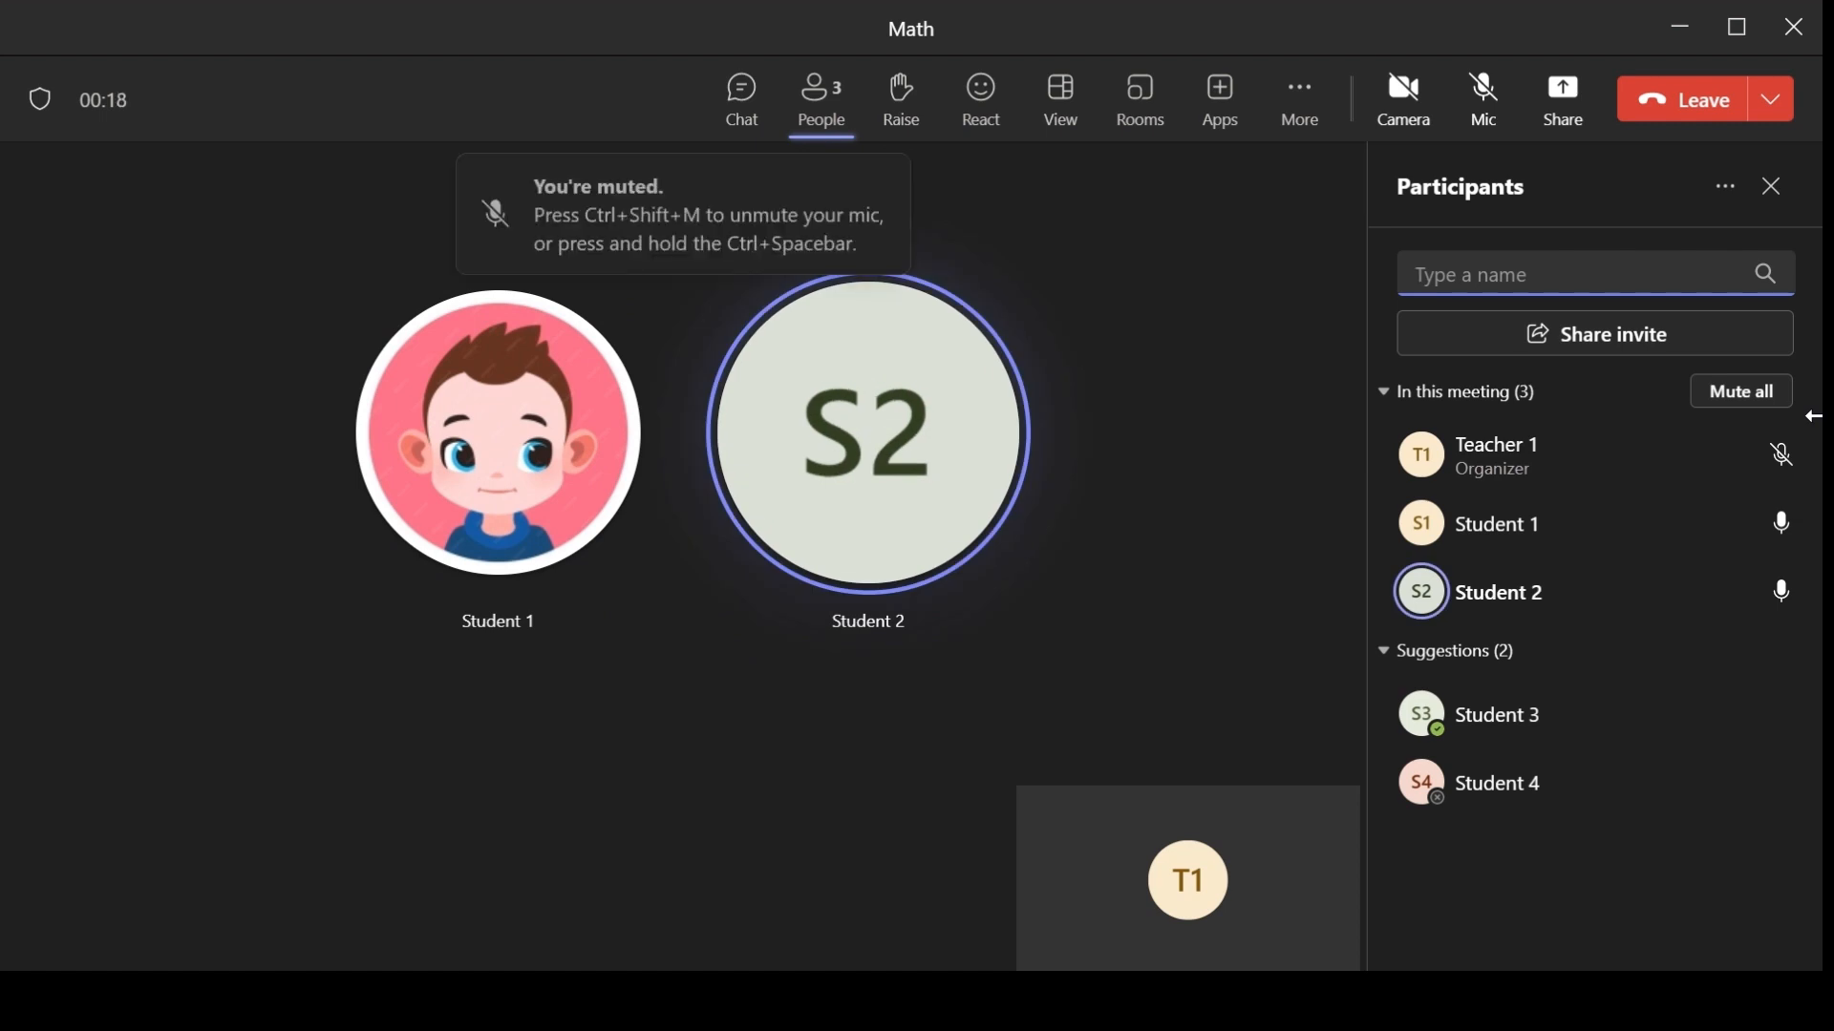
left_click(1781, 527)
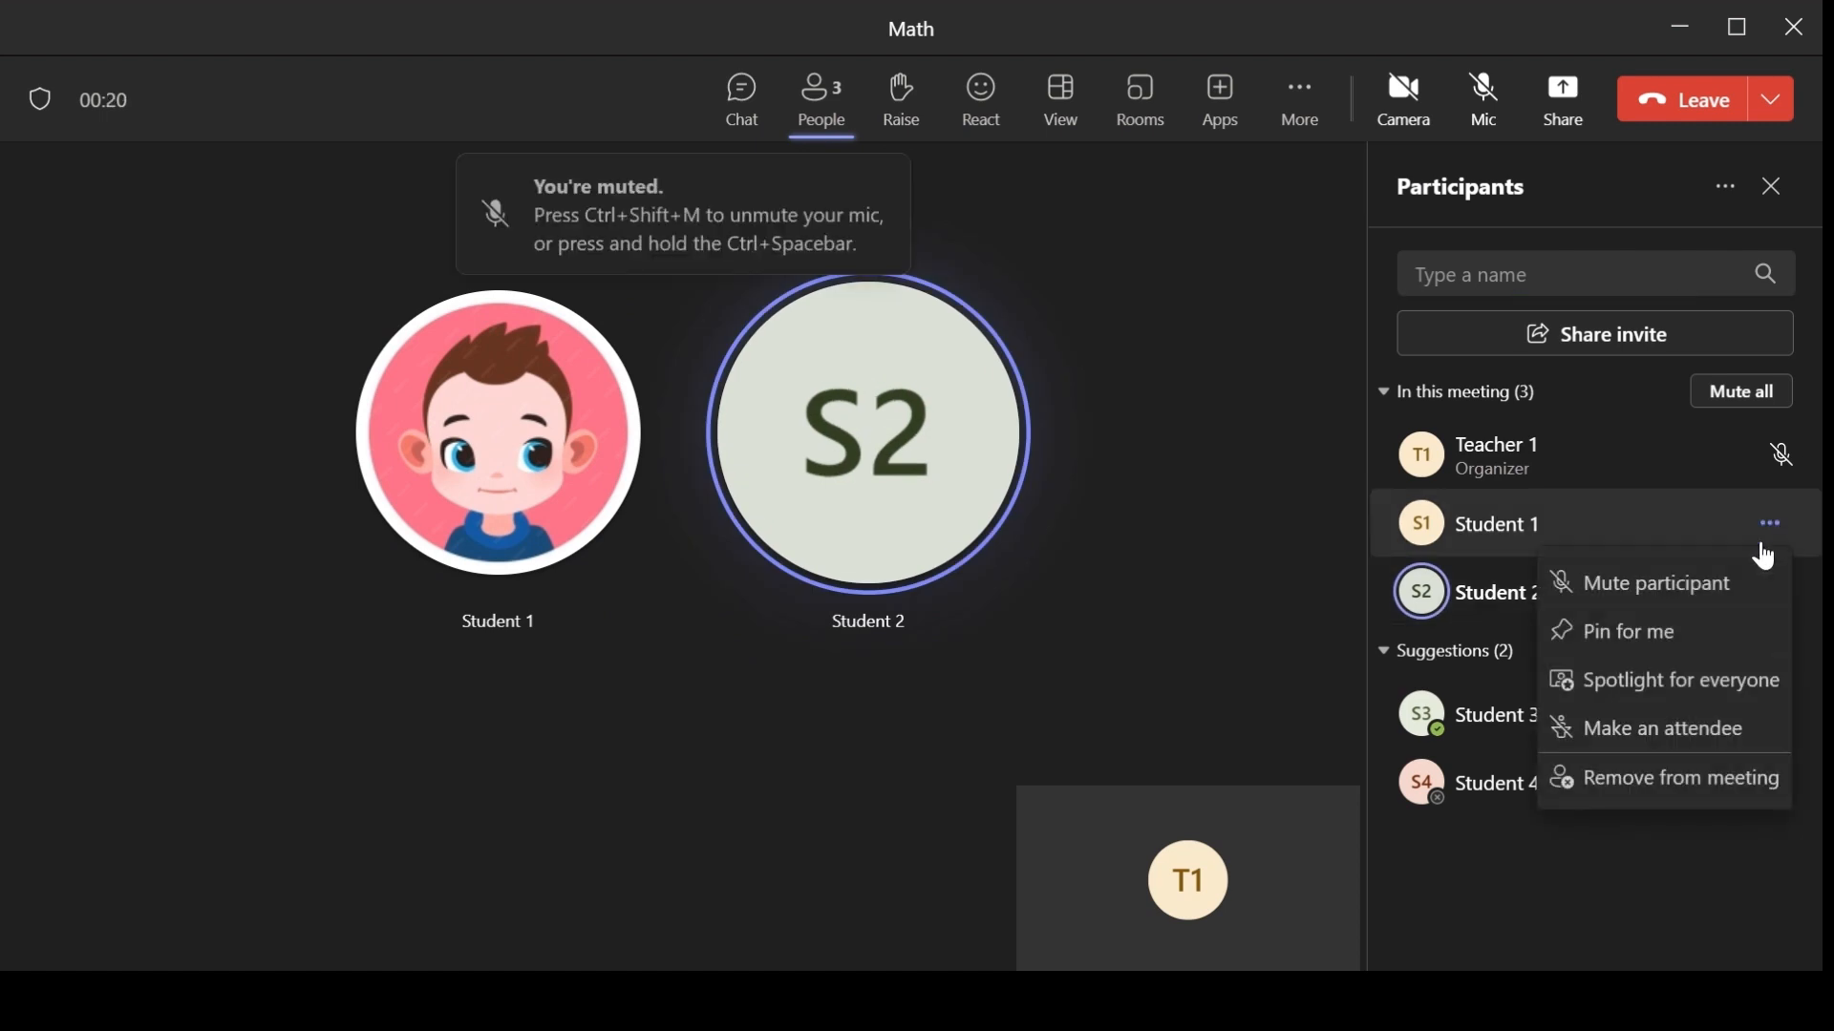
left_click(1722, 586)
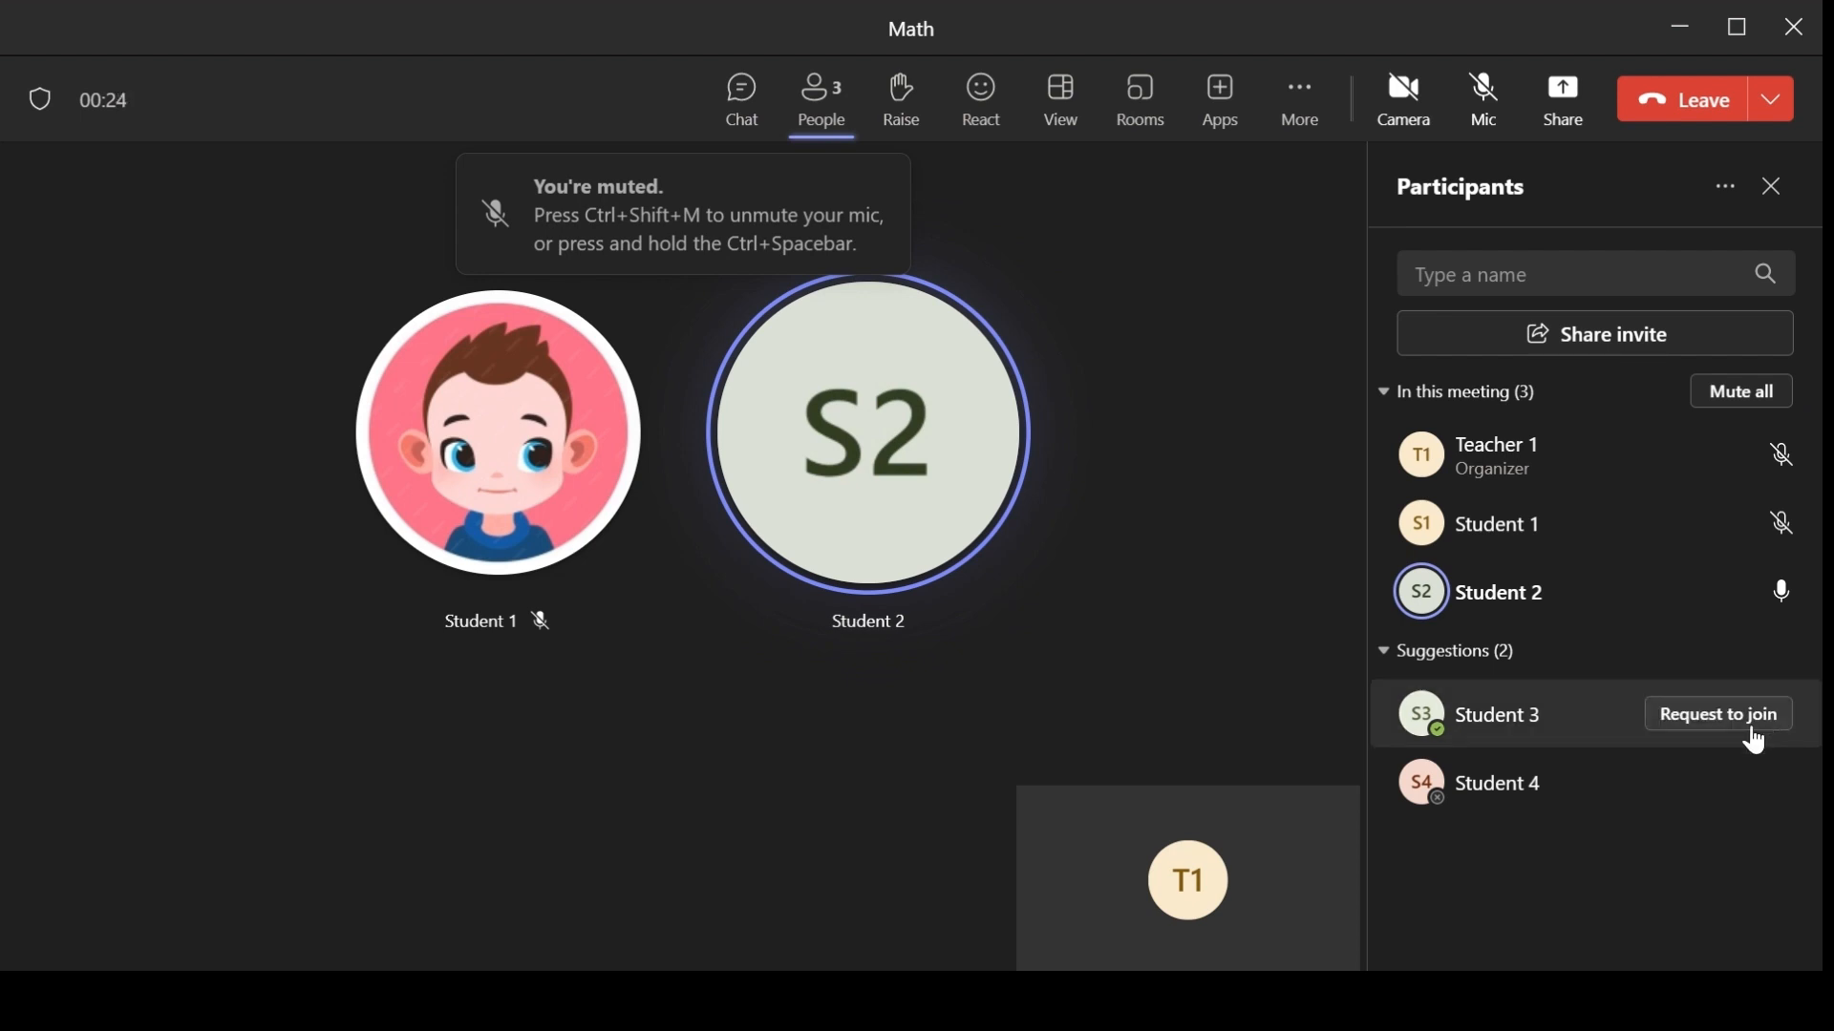
left_click(1753, 734)
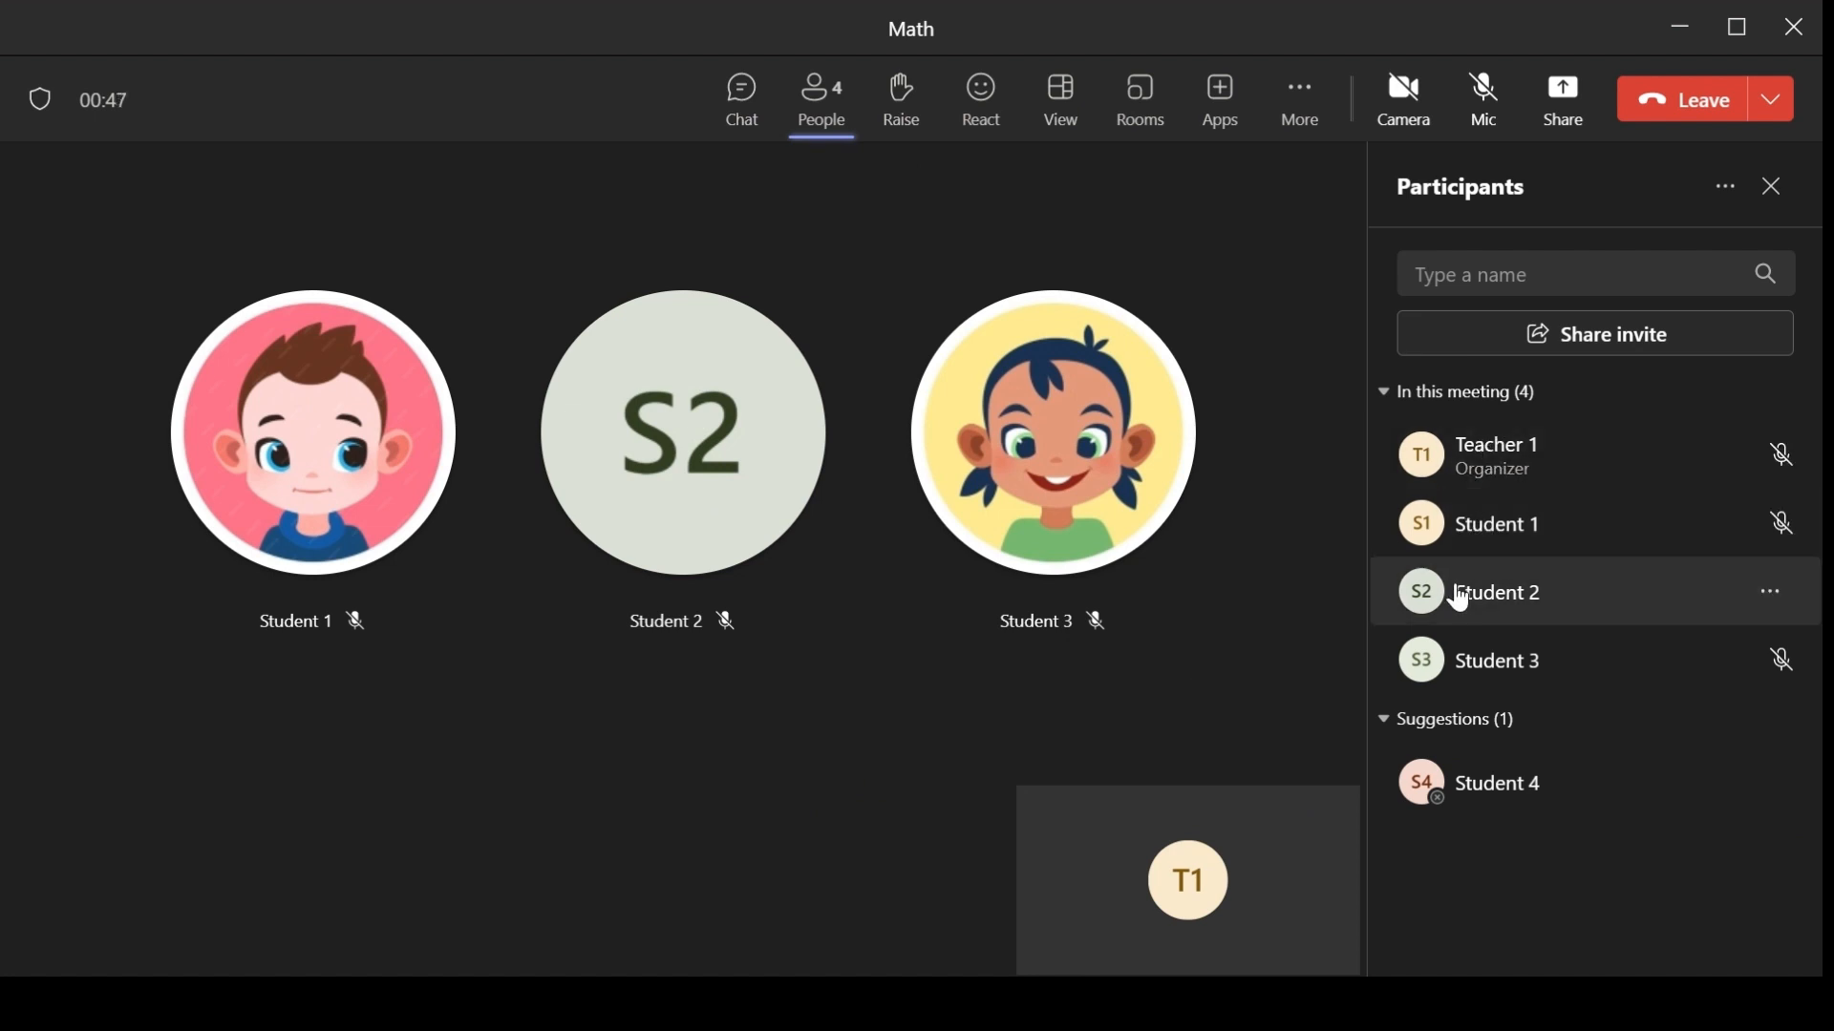
Change the meeting roles of Student 1, Student 2 and Student 3 from presenter to attendee
left_click(1769, 526)
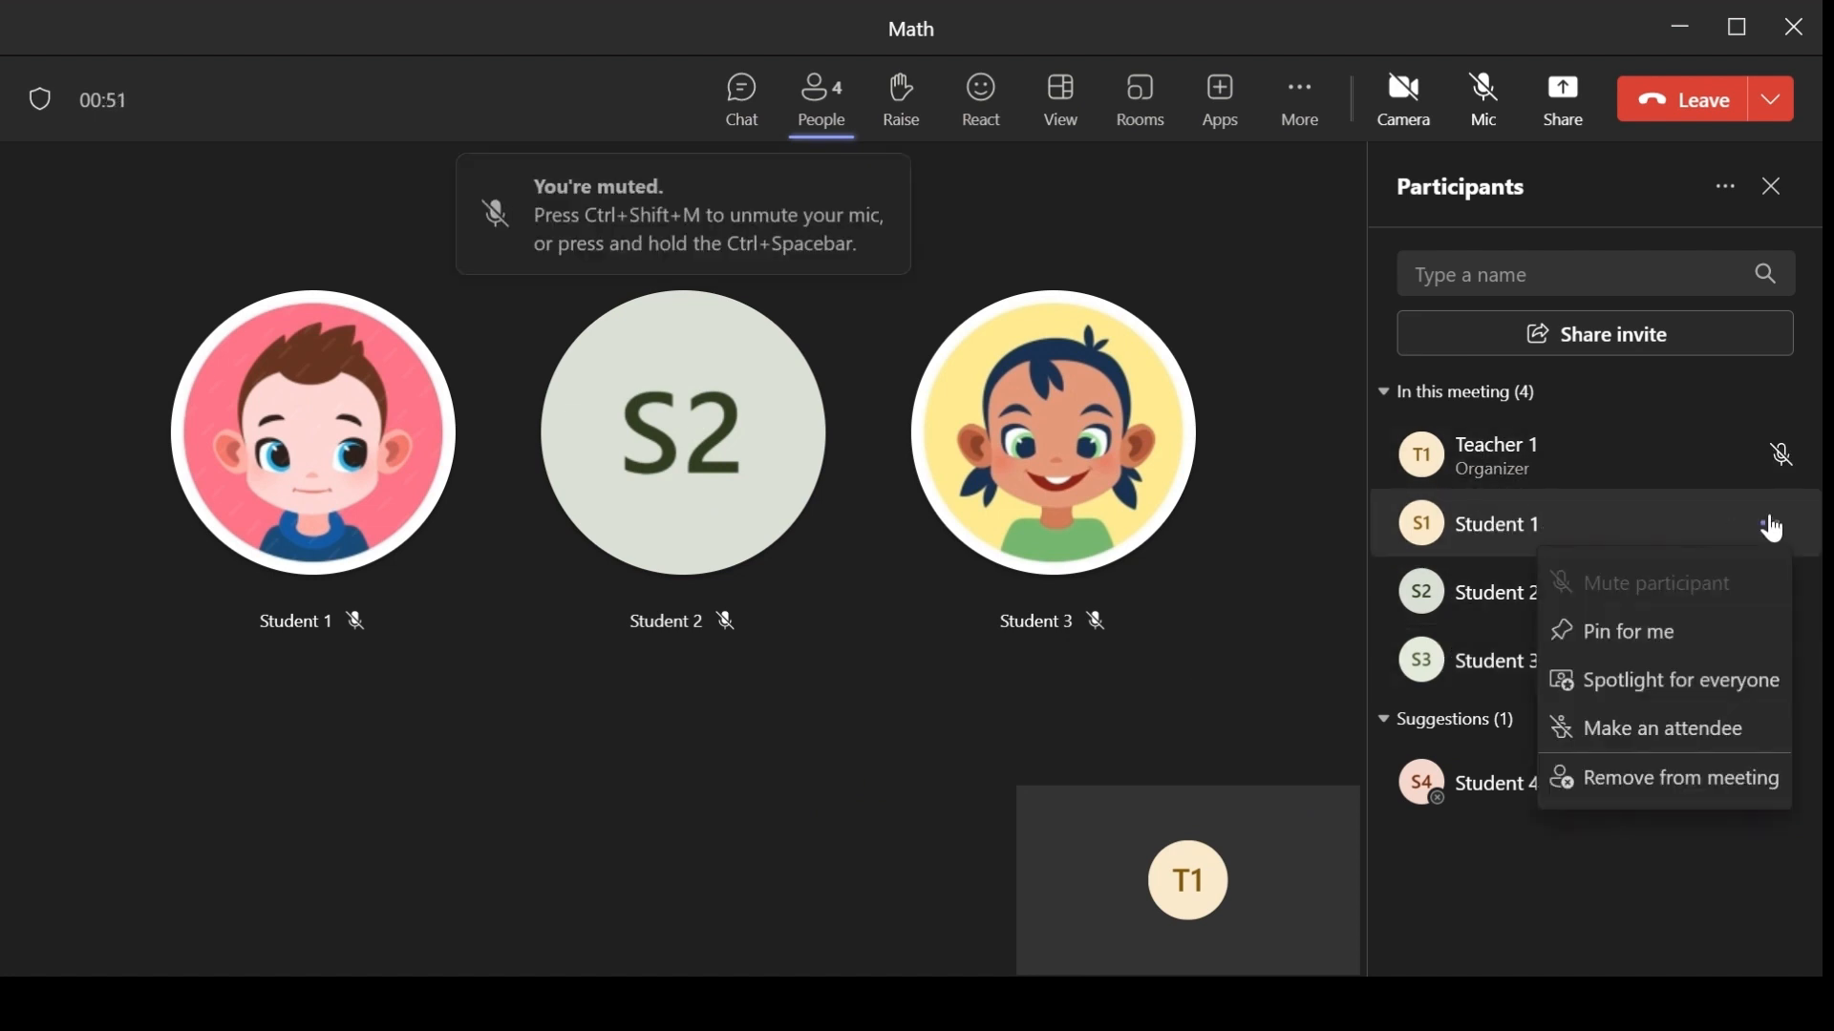
left_click(1691, 731)
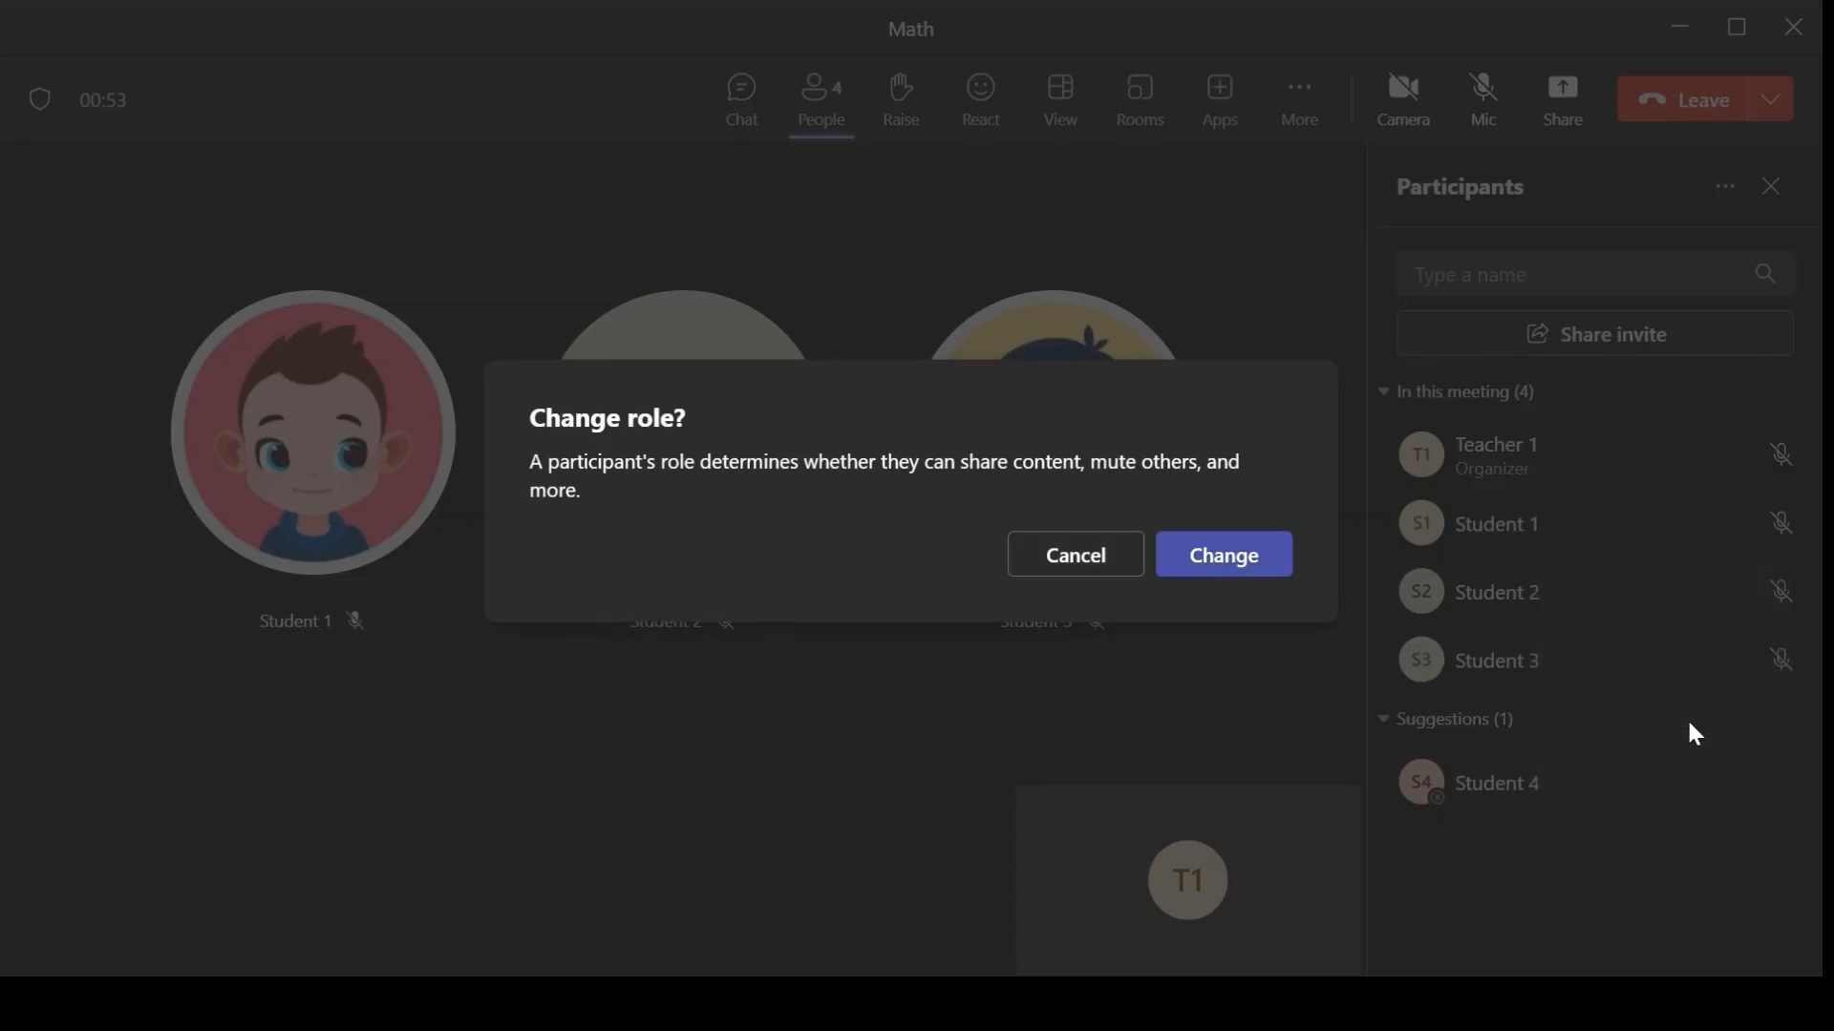
left_click(1214, 565)
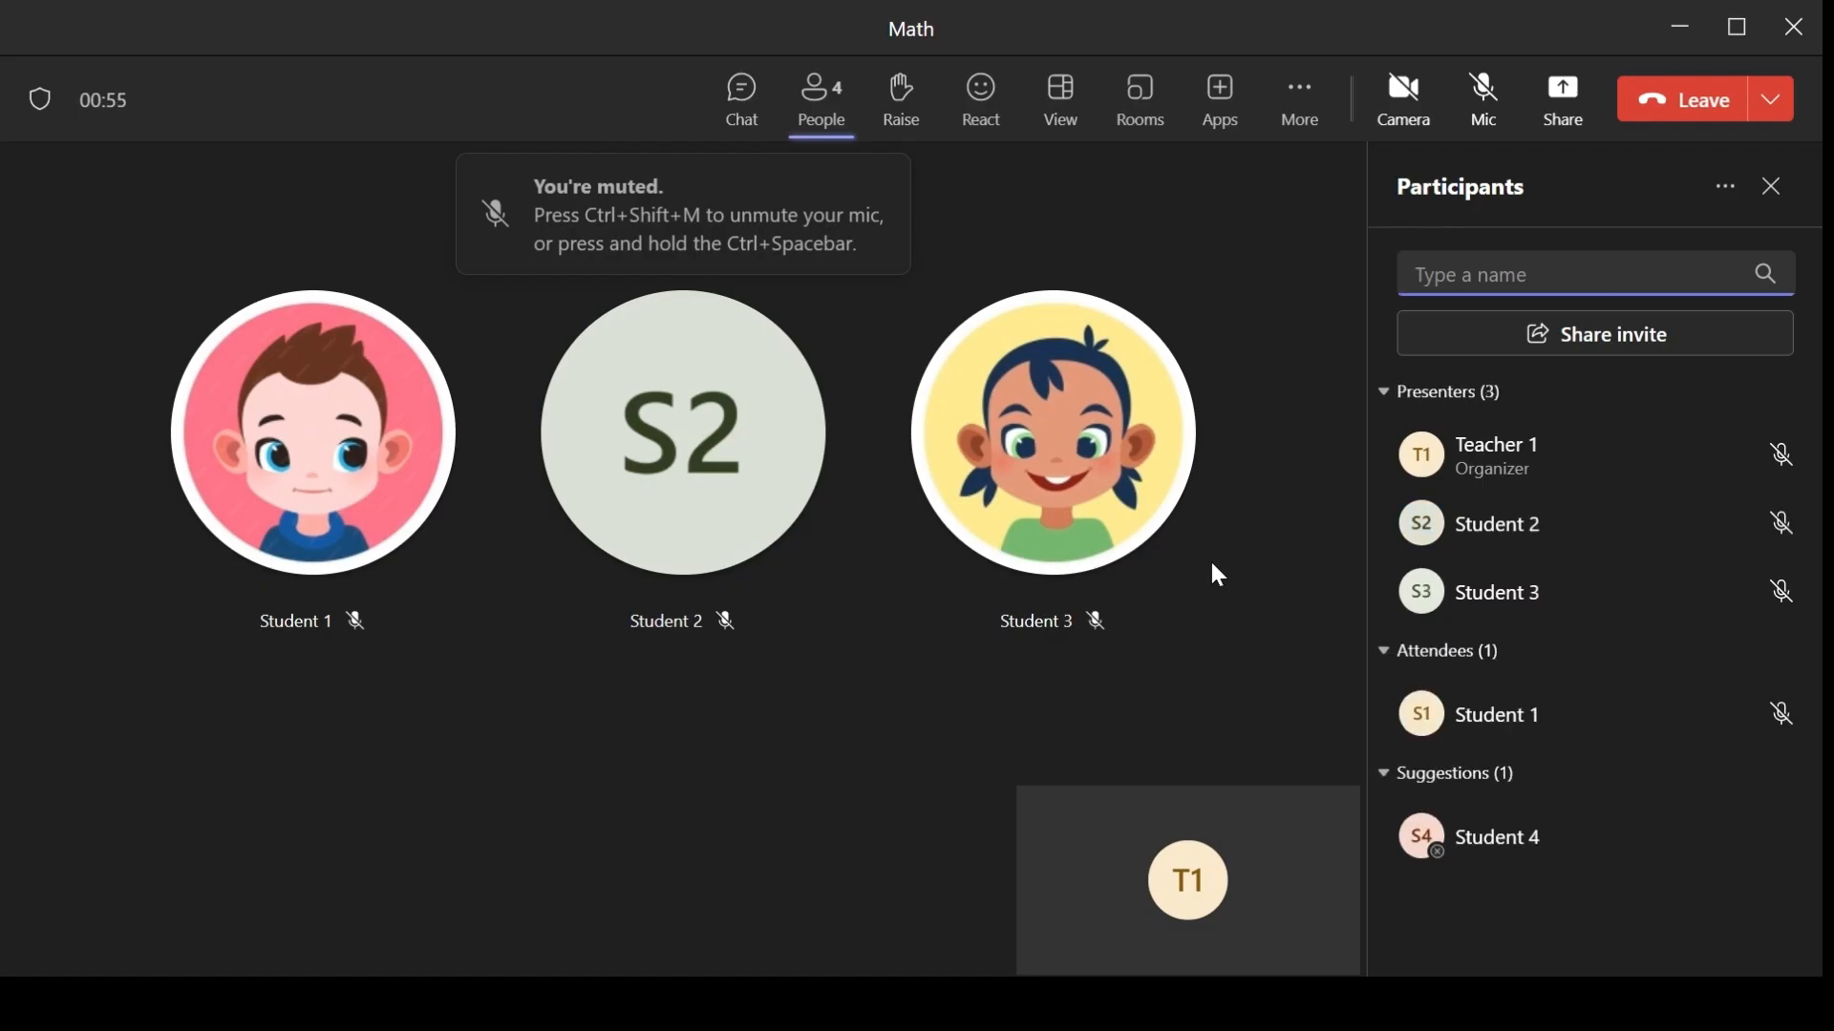
left_click(1782, 527)
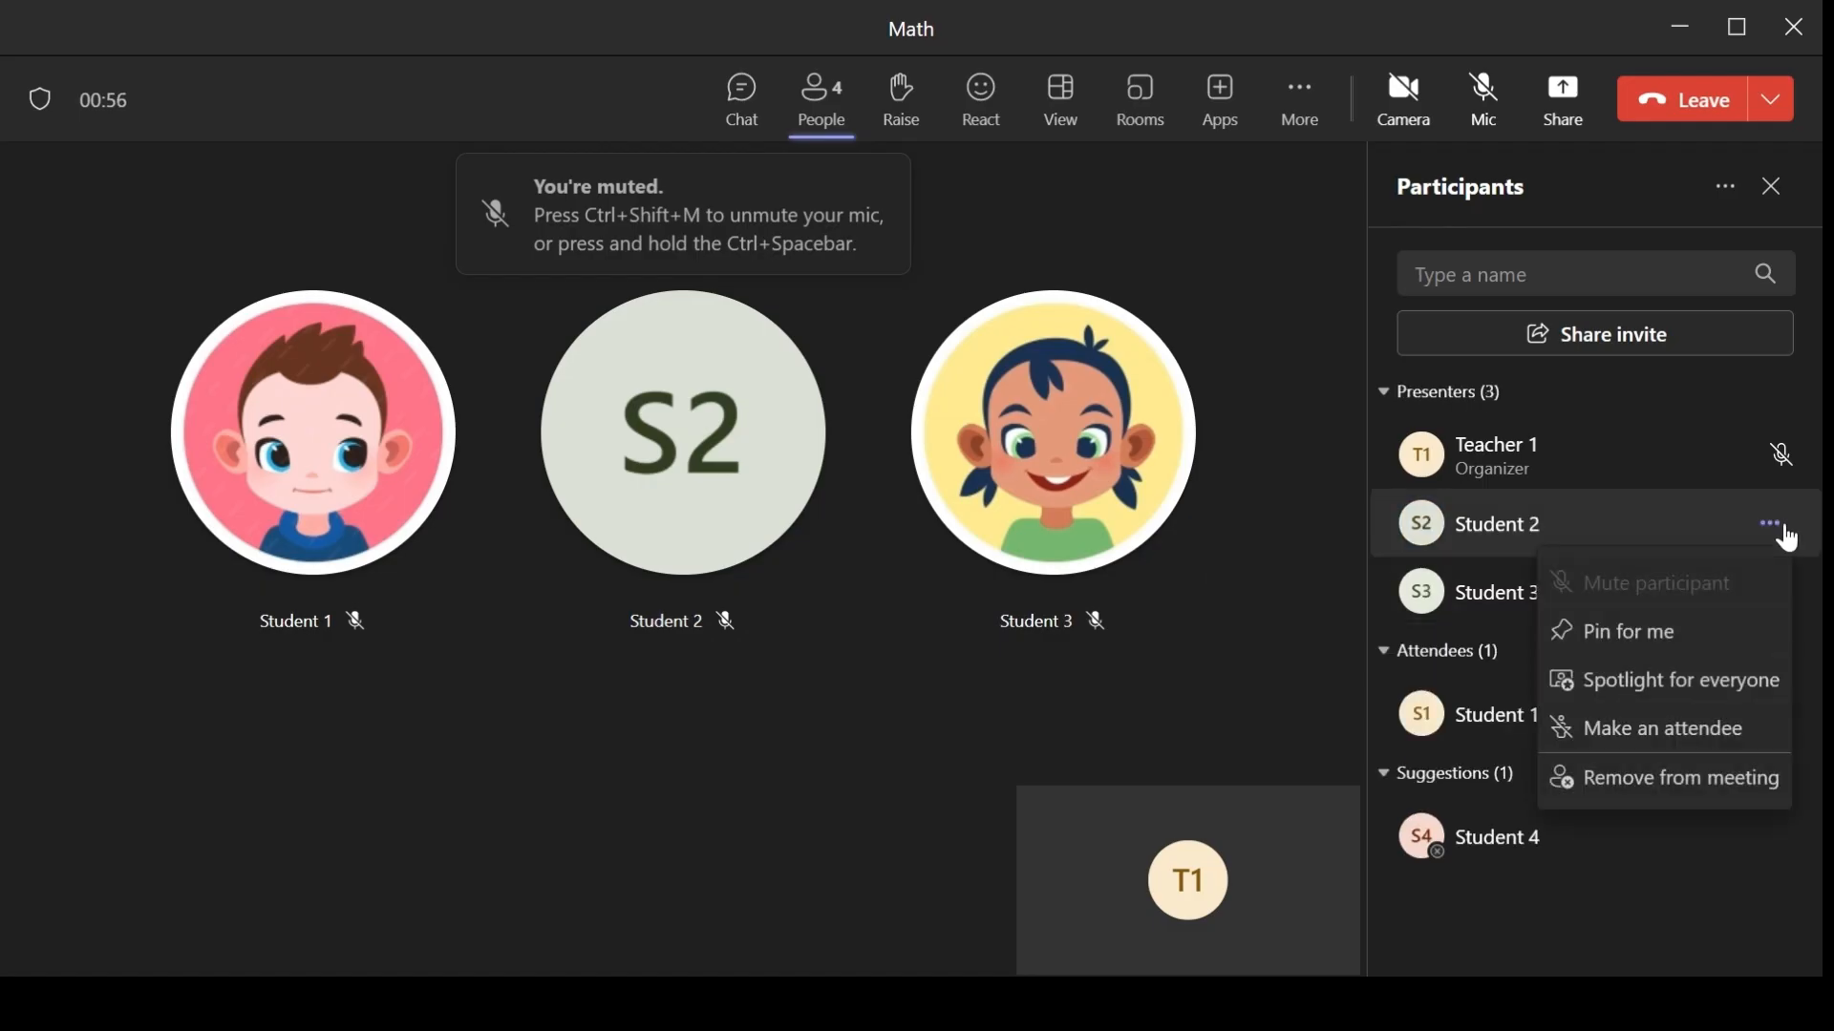
left_click(1659, 741)
left_click(1217, 562)
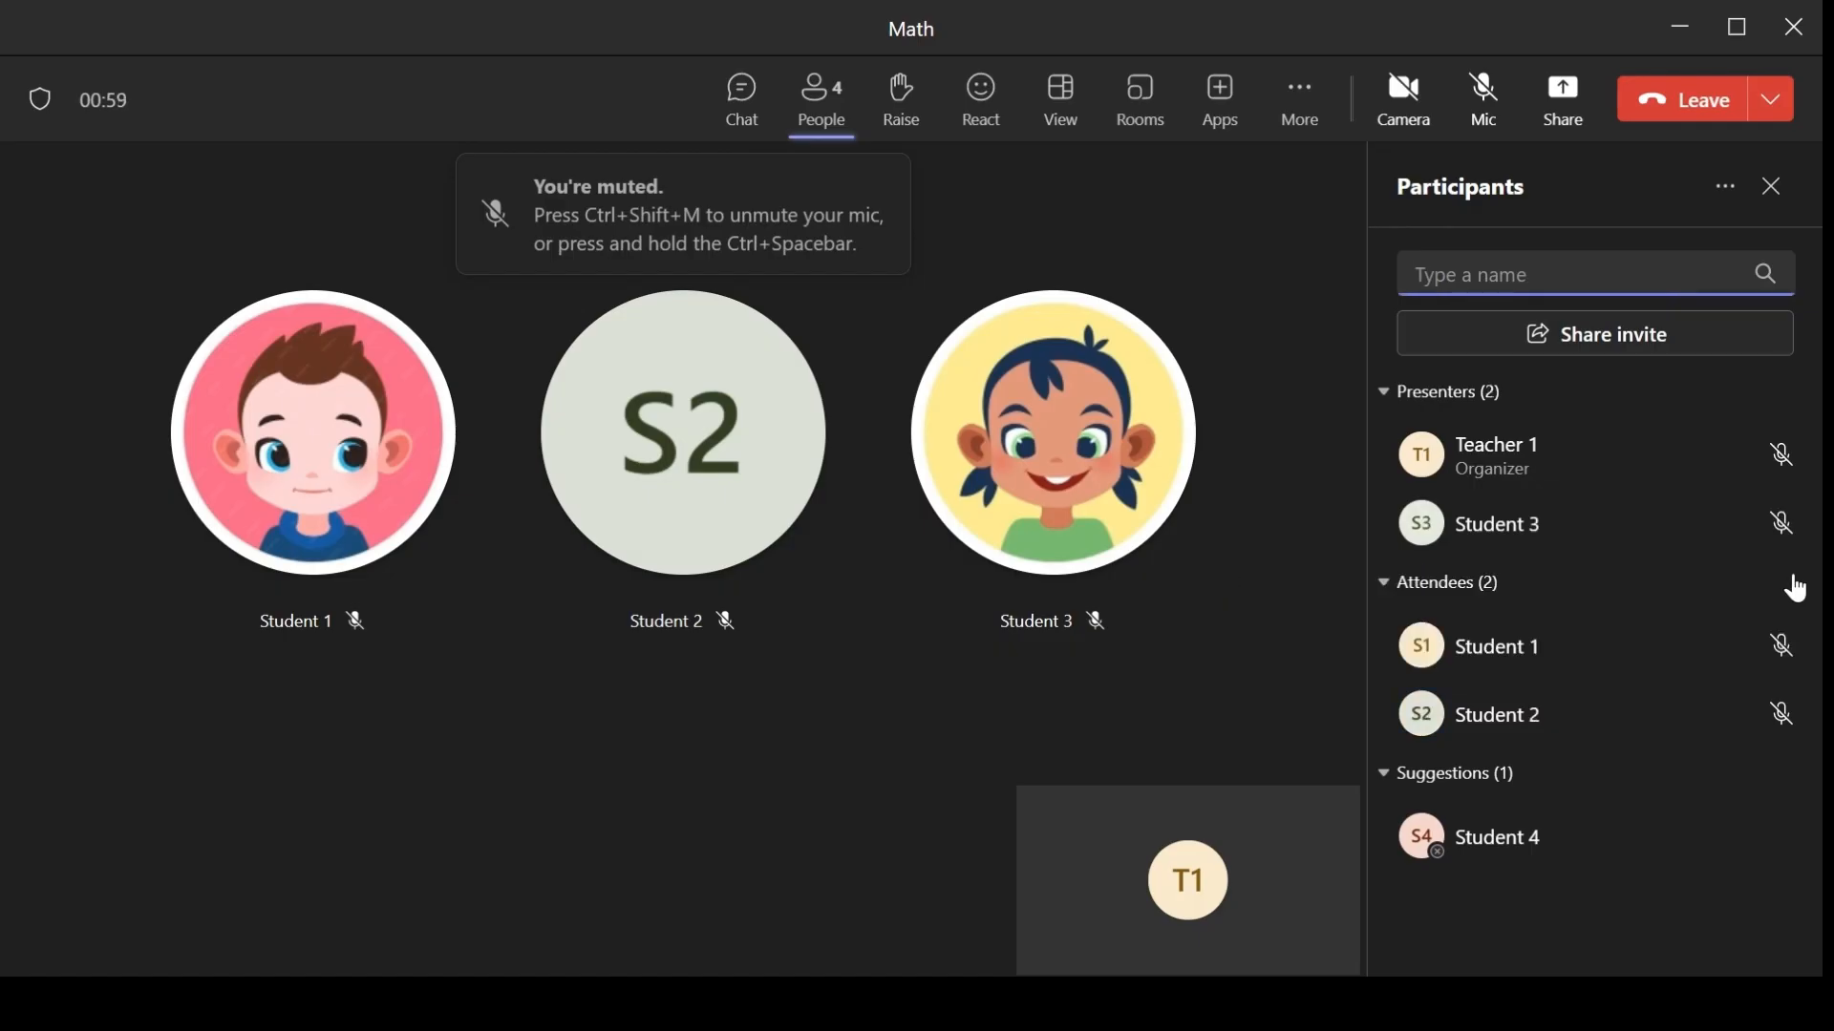
left_click(1778, 525)
left_click(1676, 738)
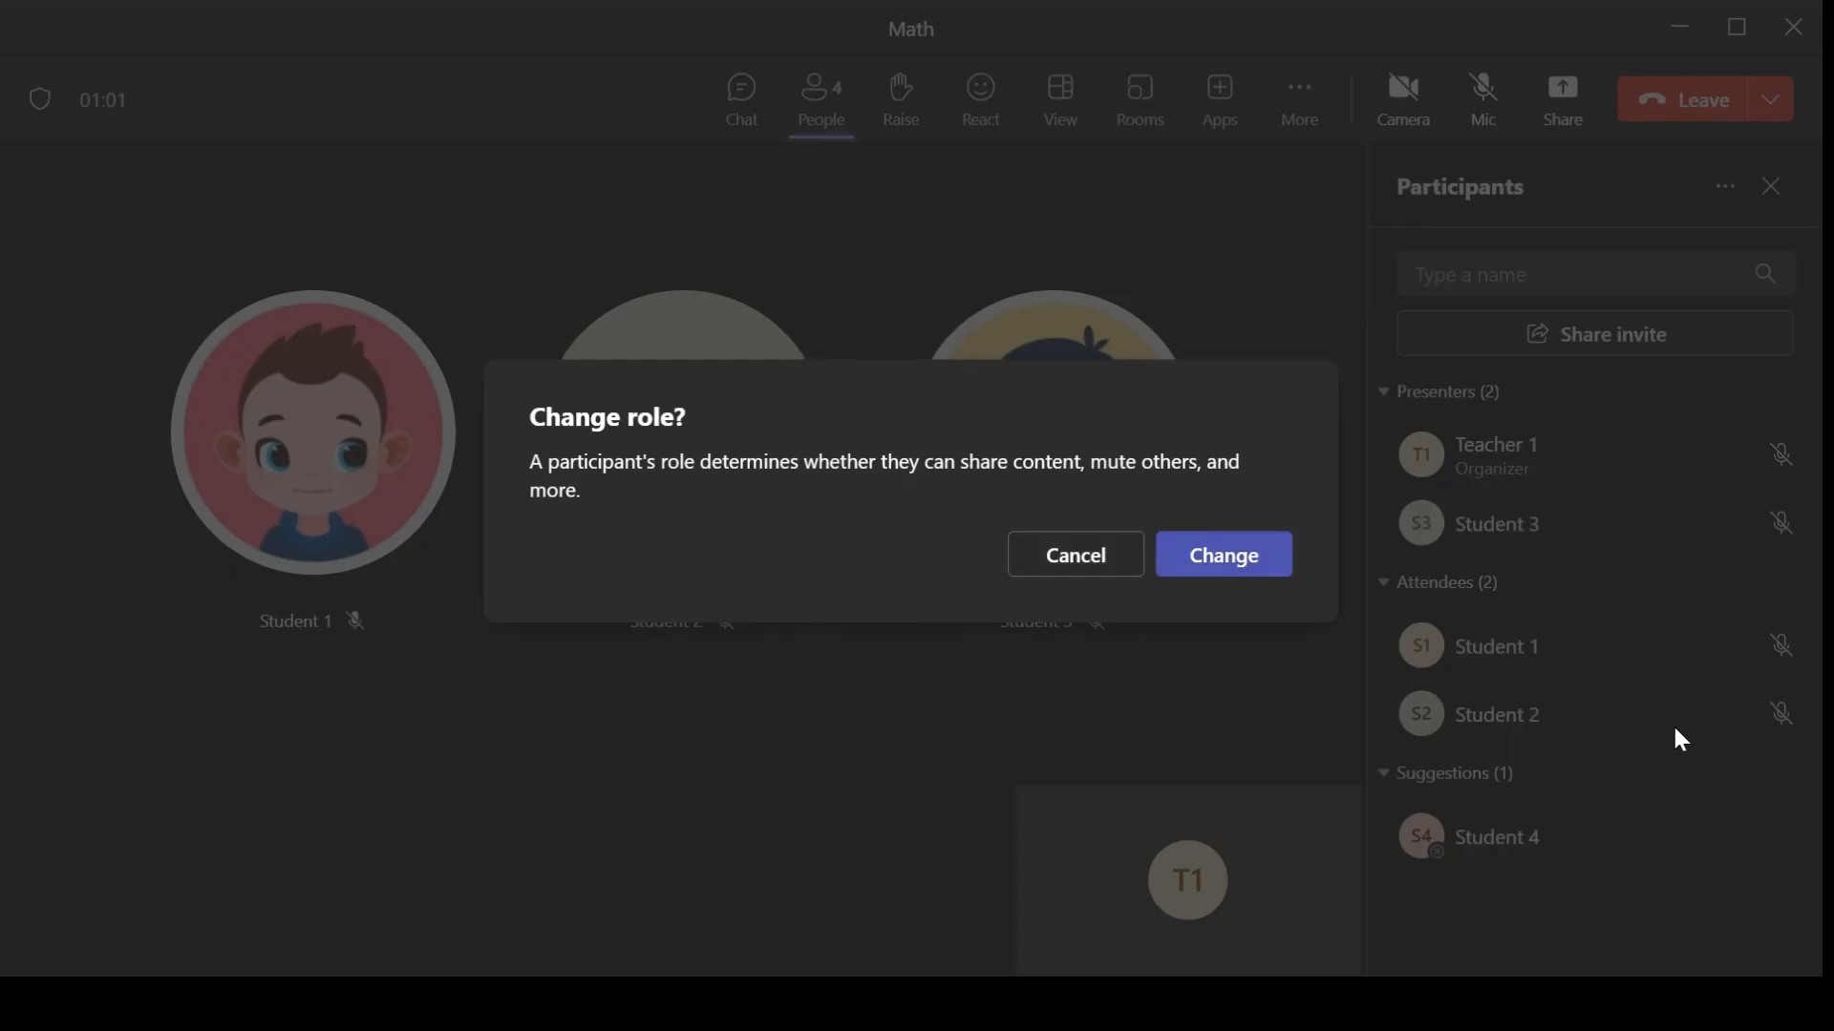
left_click(1227, 560)
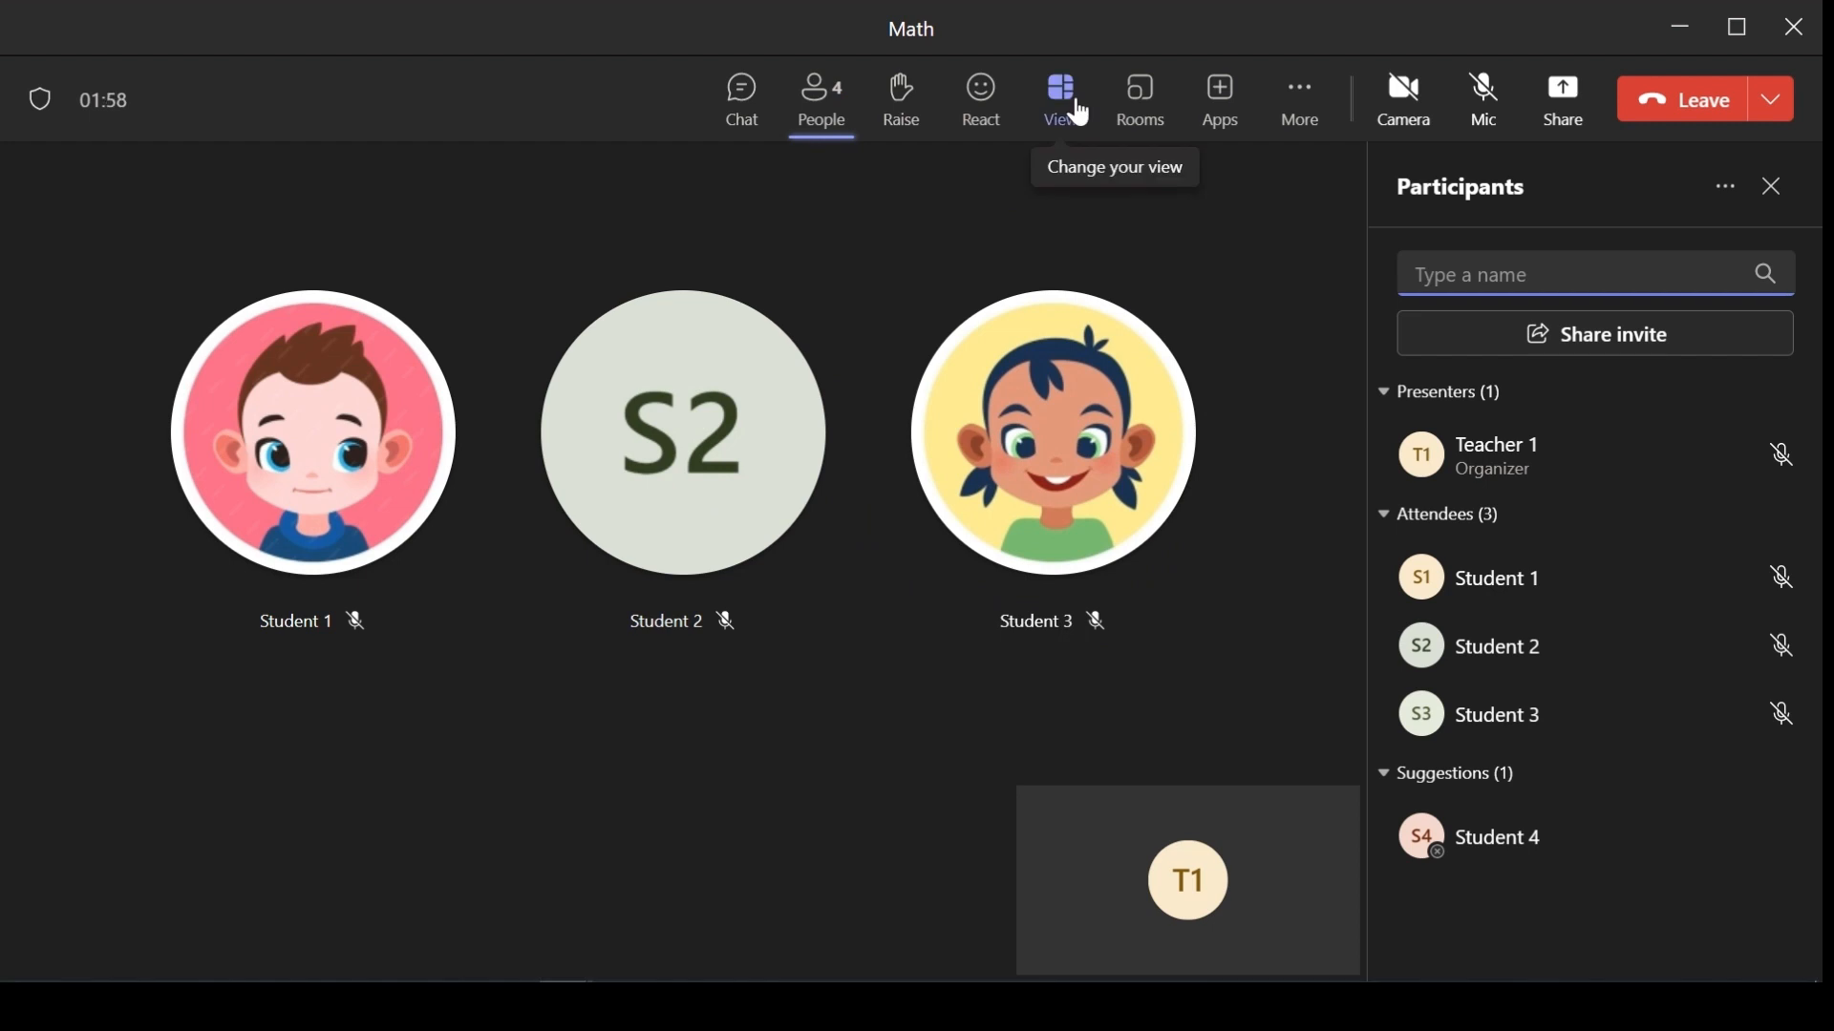
Try the Speaker view, and apply the white-seat Together mode scene for everyone
left_click(1082, 114)
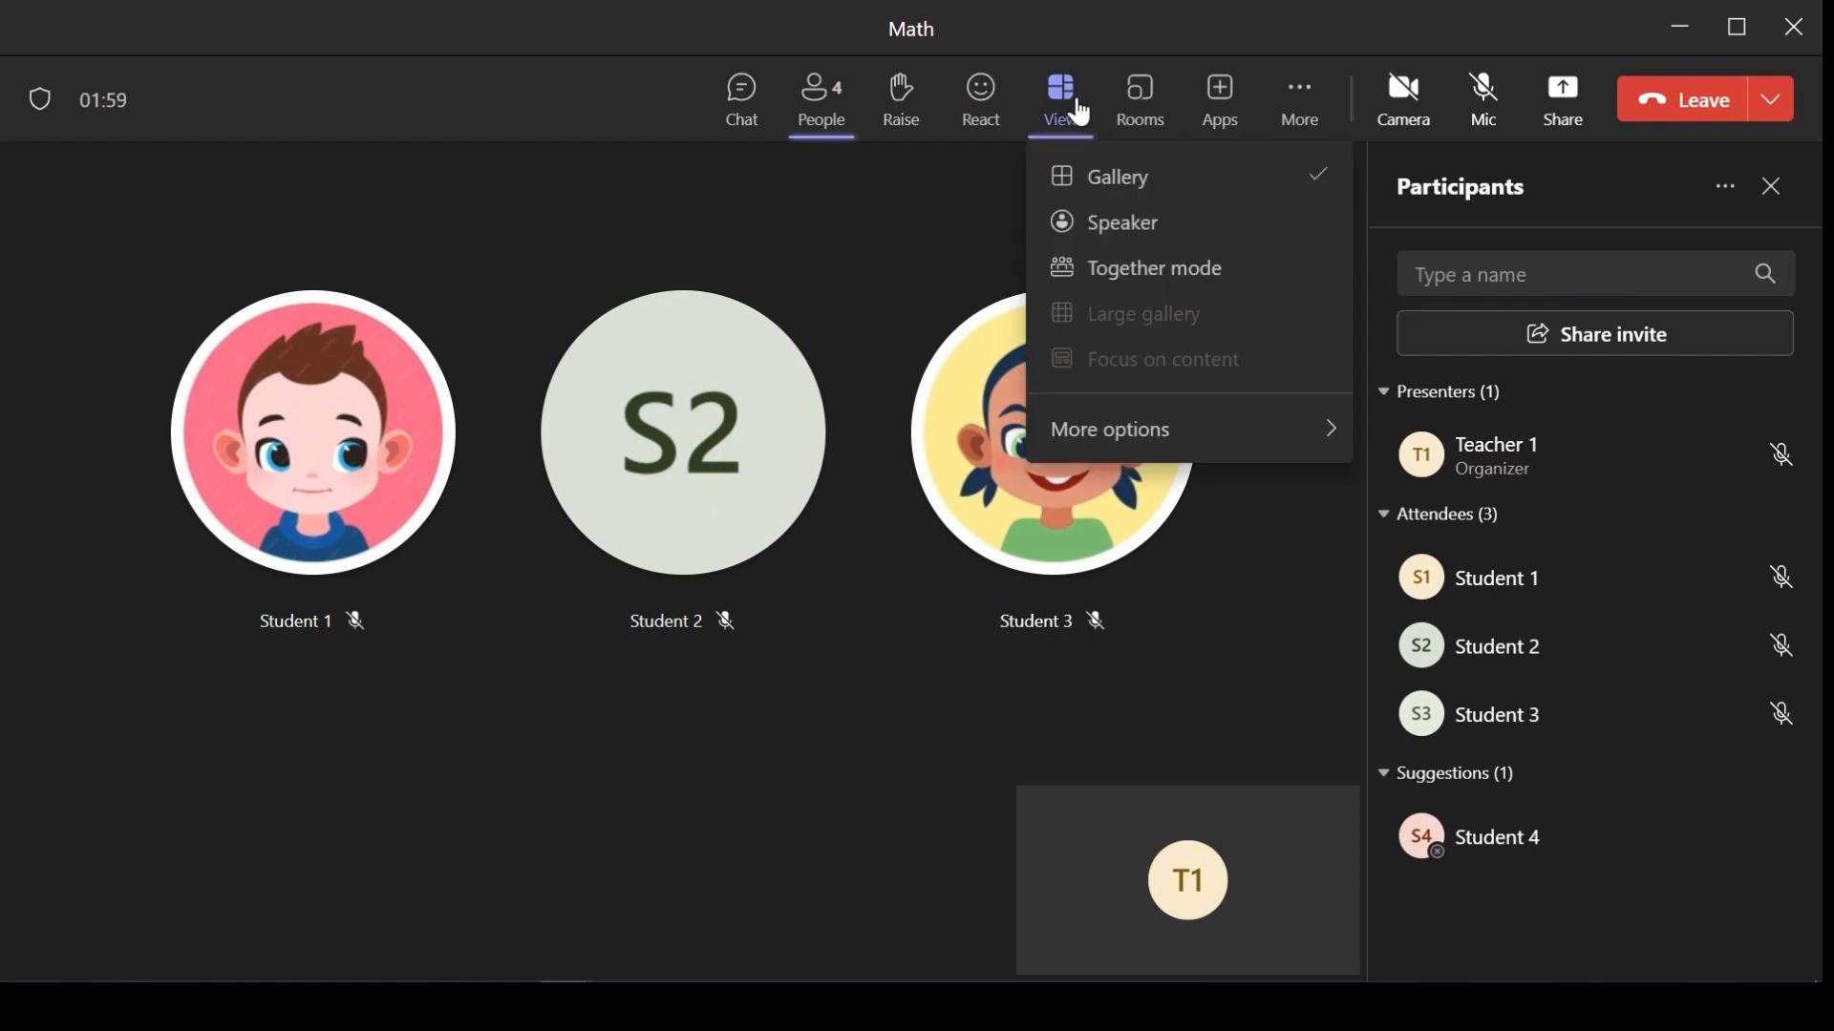
left_click(1151, 226)
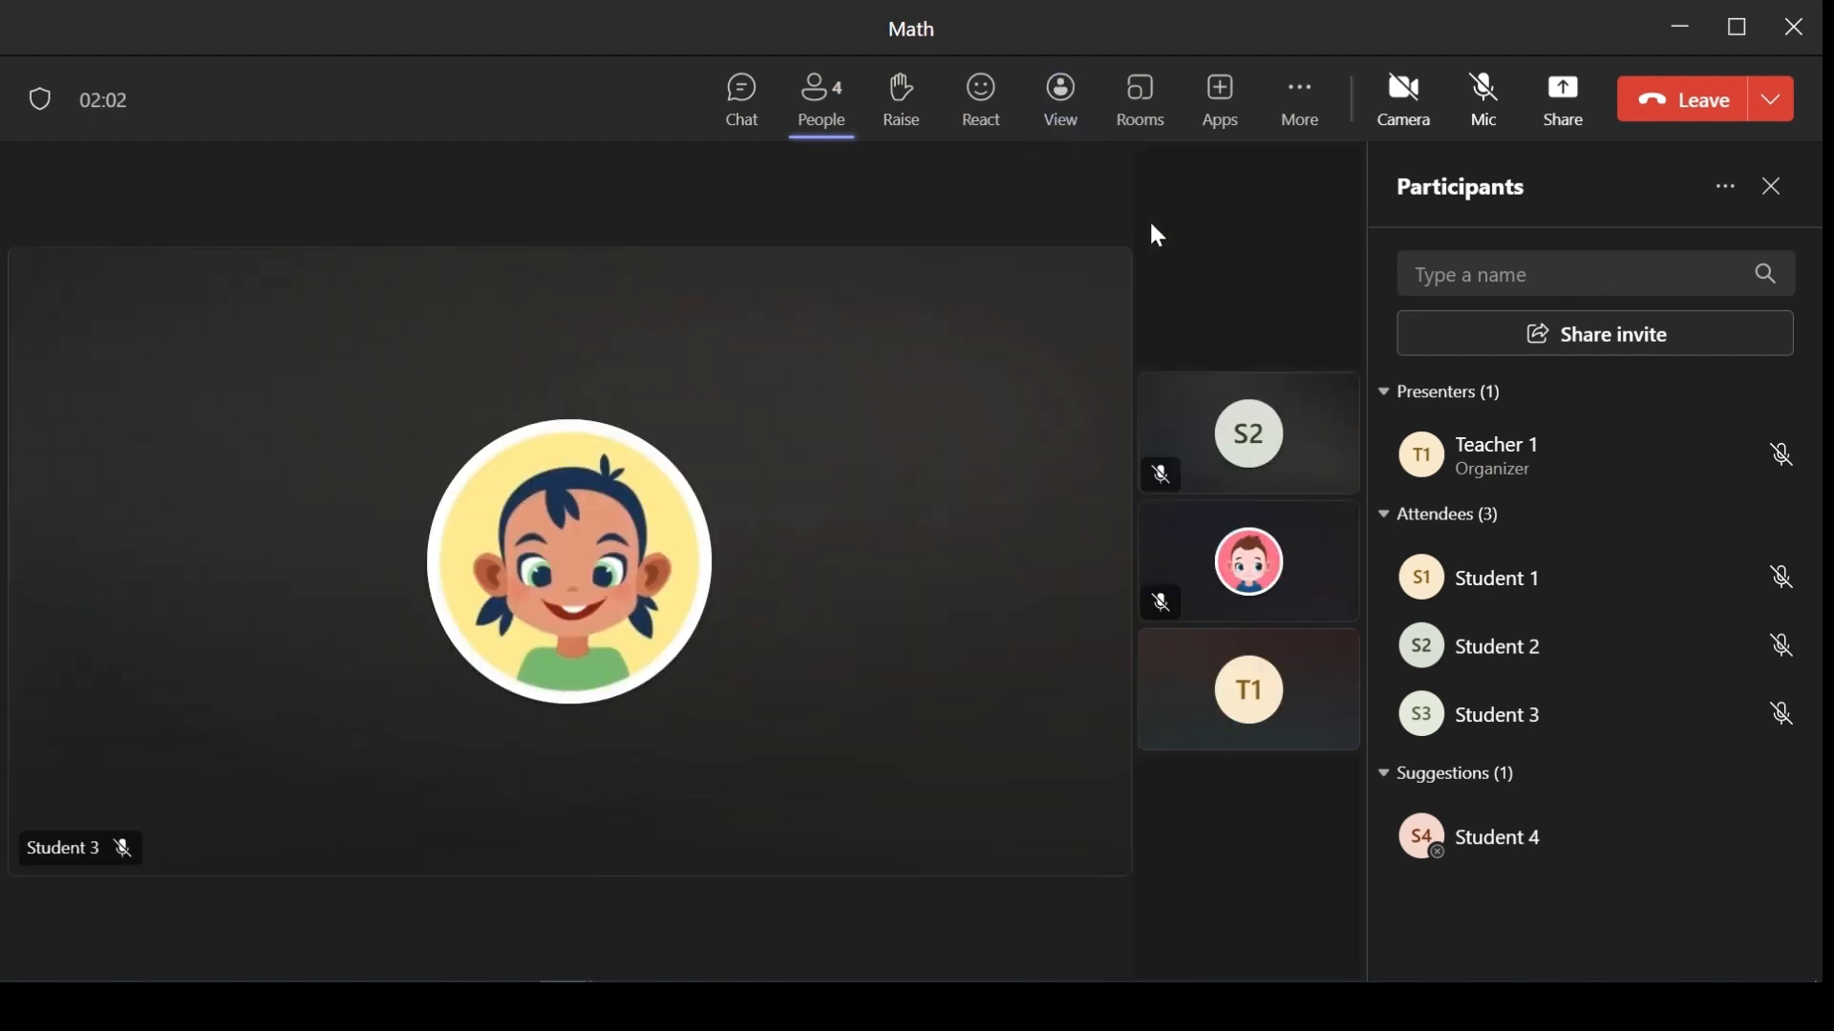
left_click(1066, 116)
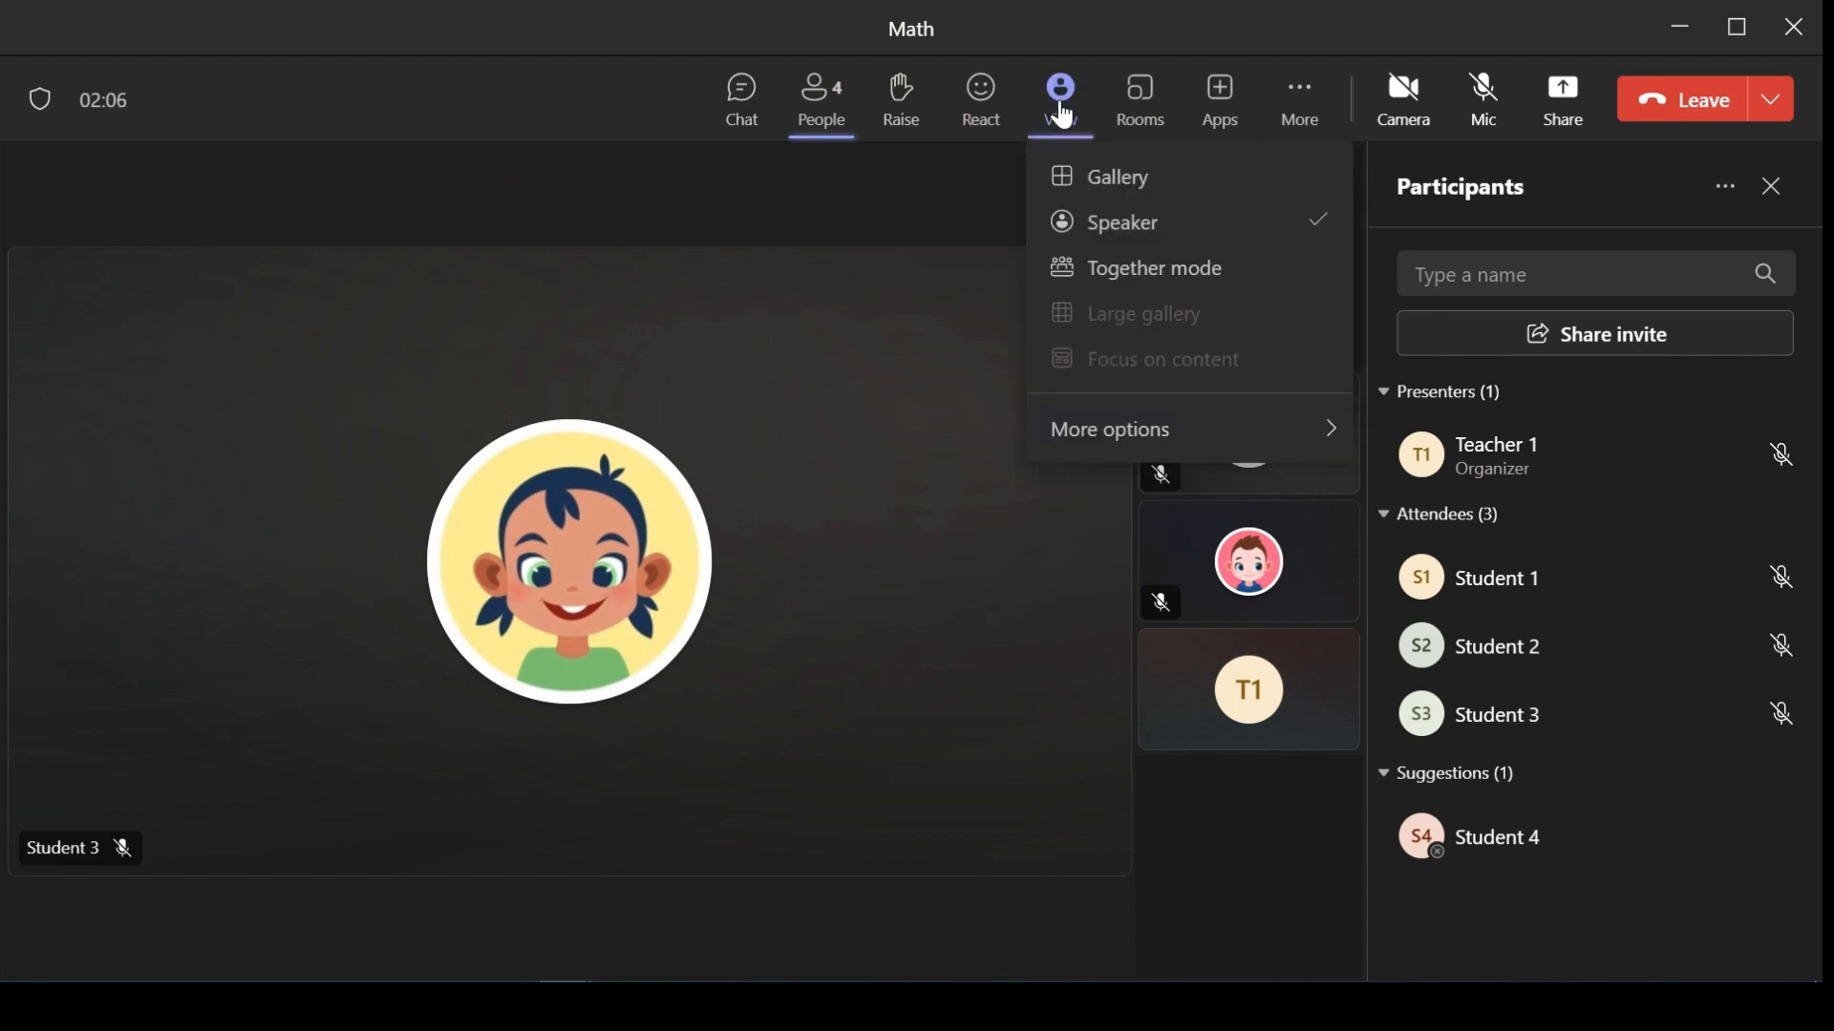
left_click(1145, 275)
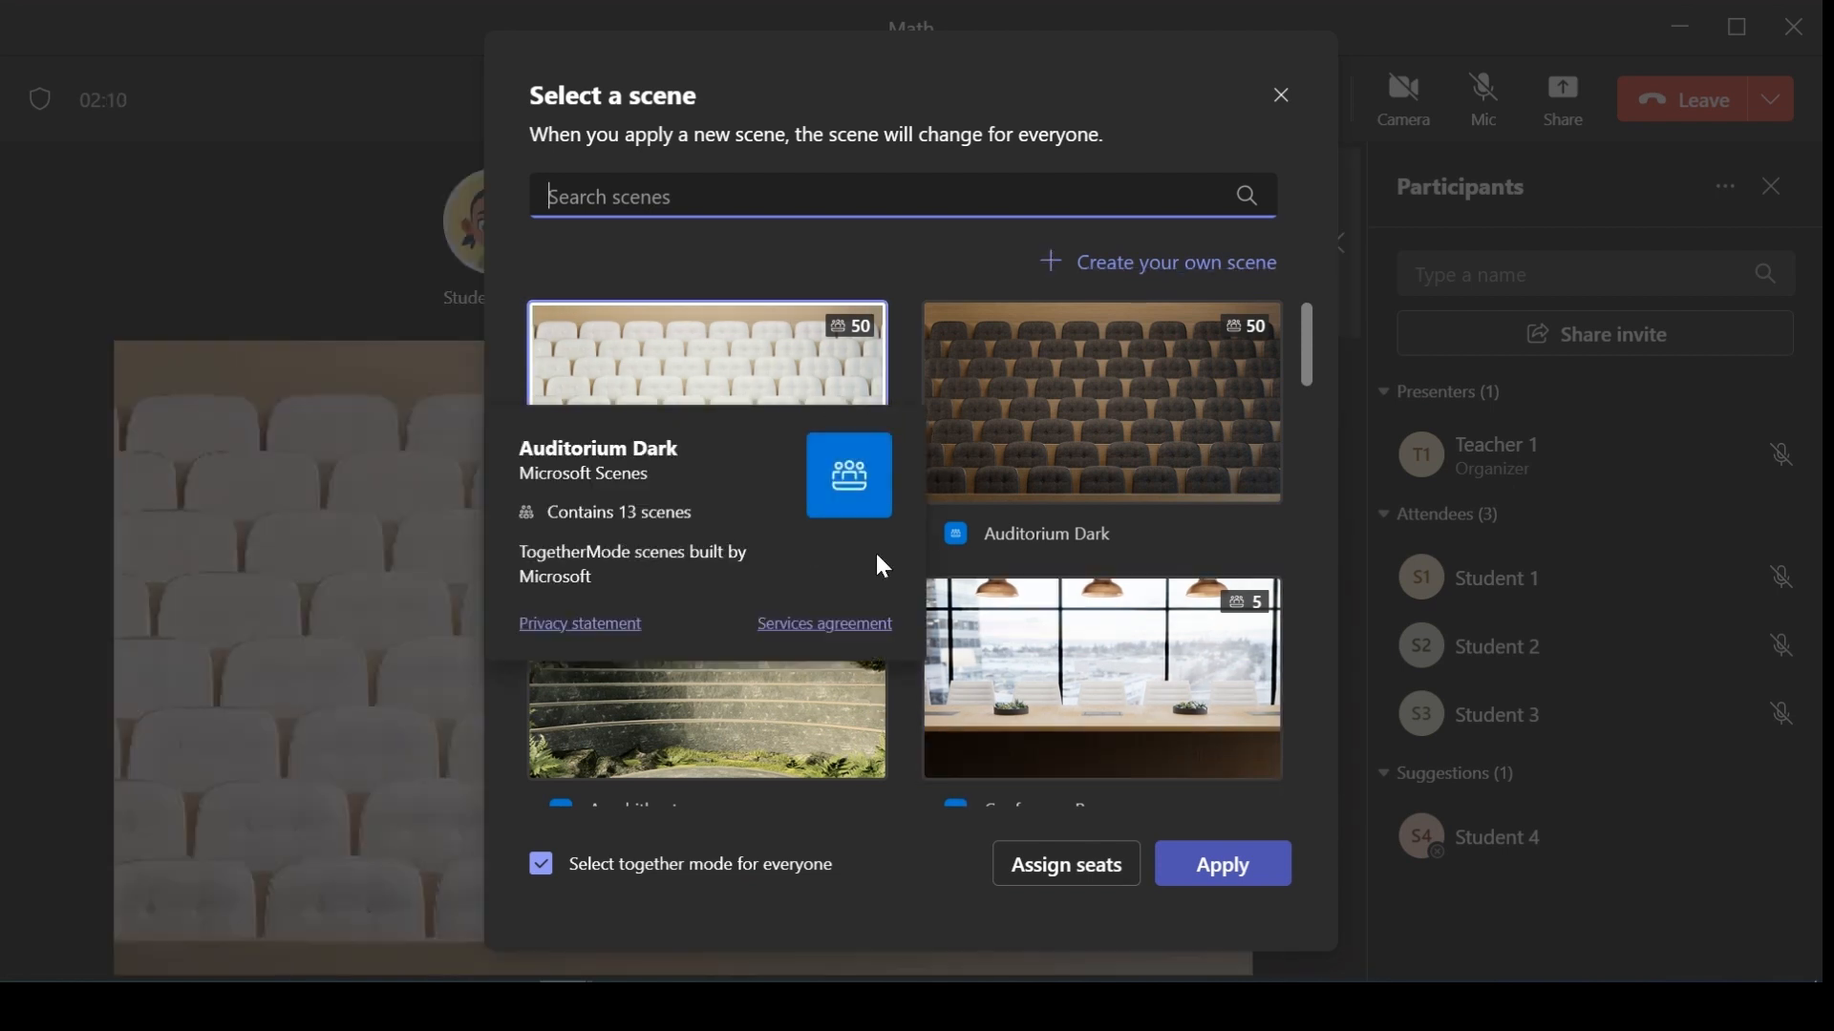
left_click(1228, 865)
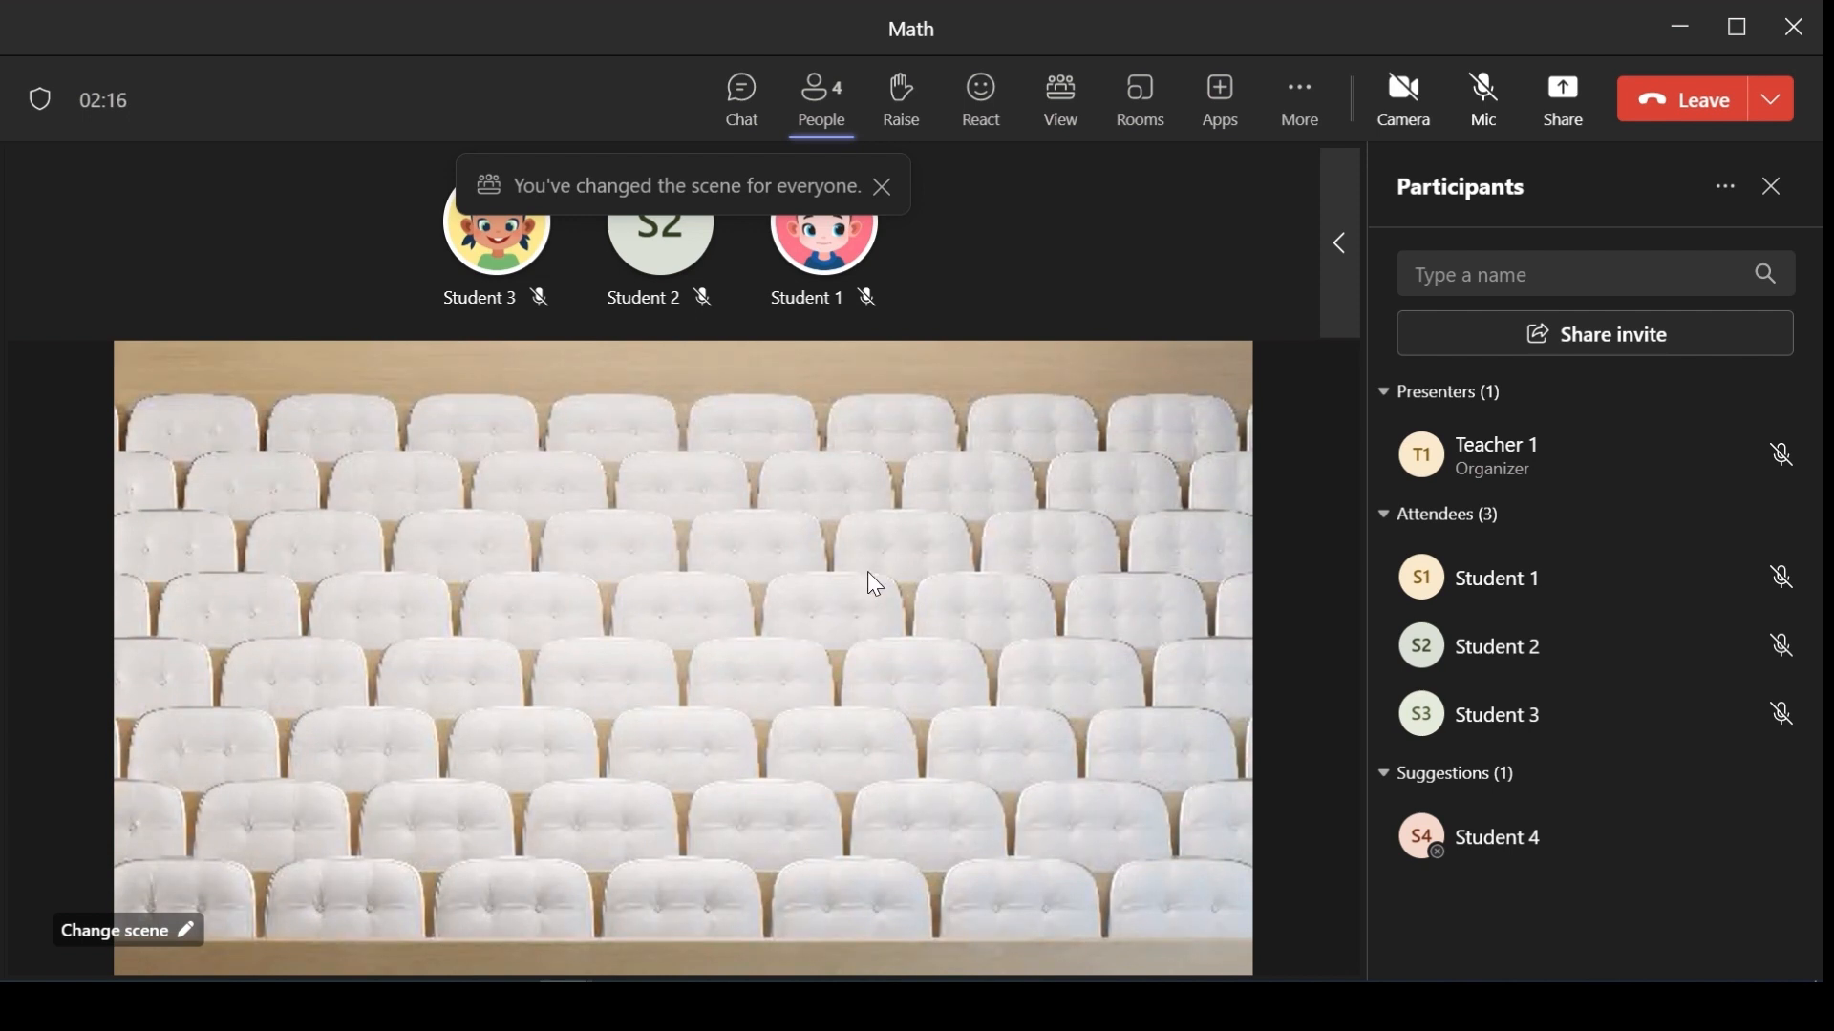
Return the meeting layout from Together mode to the Gallery view
left_click(1062, 110)
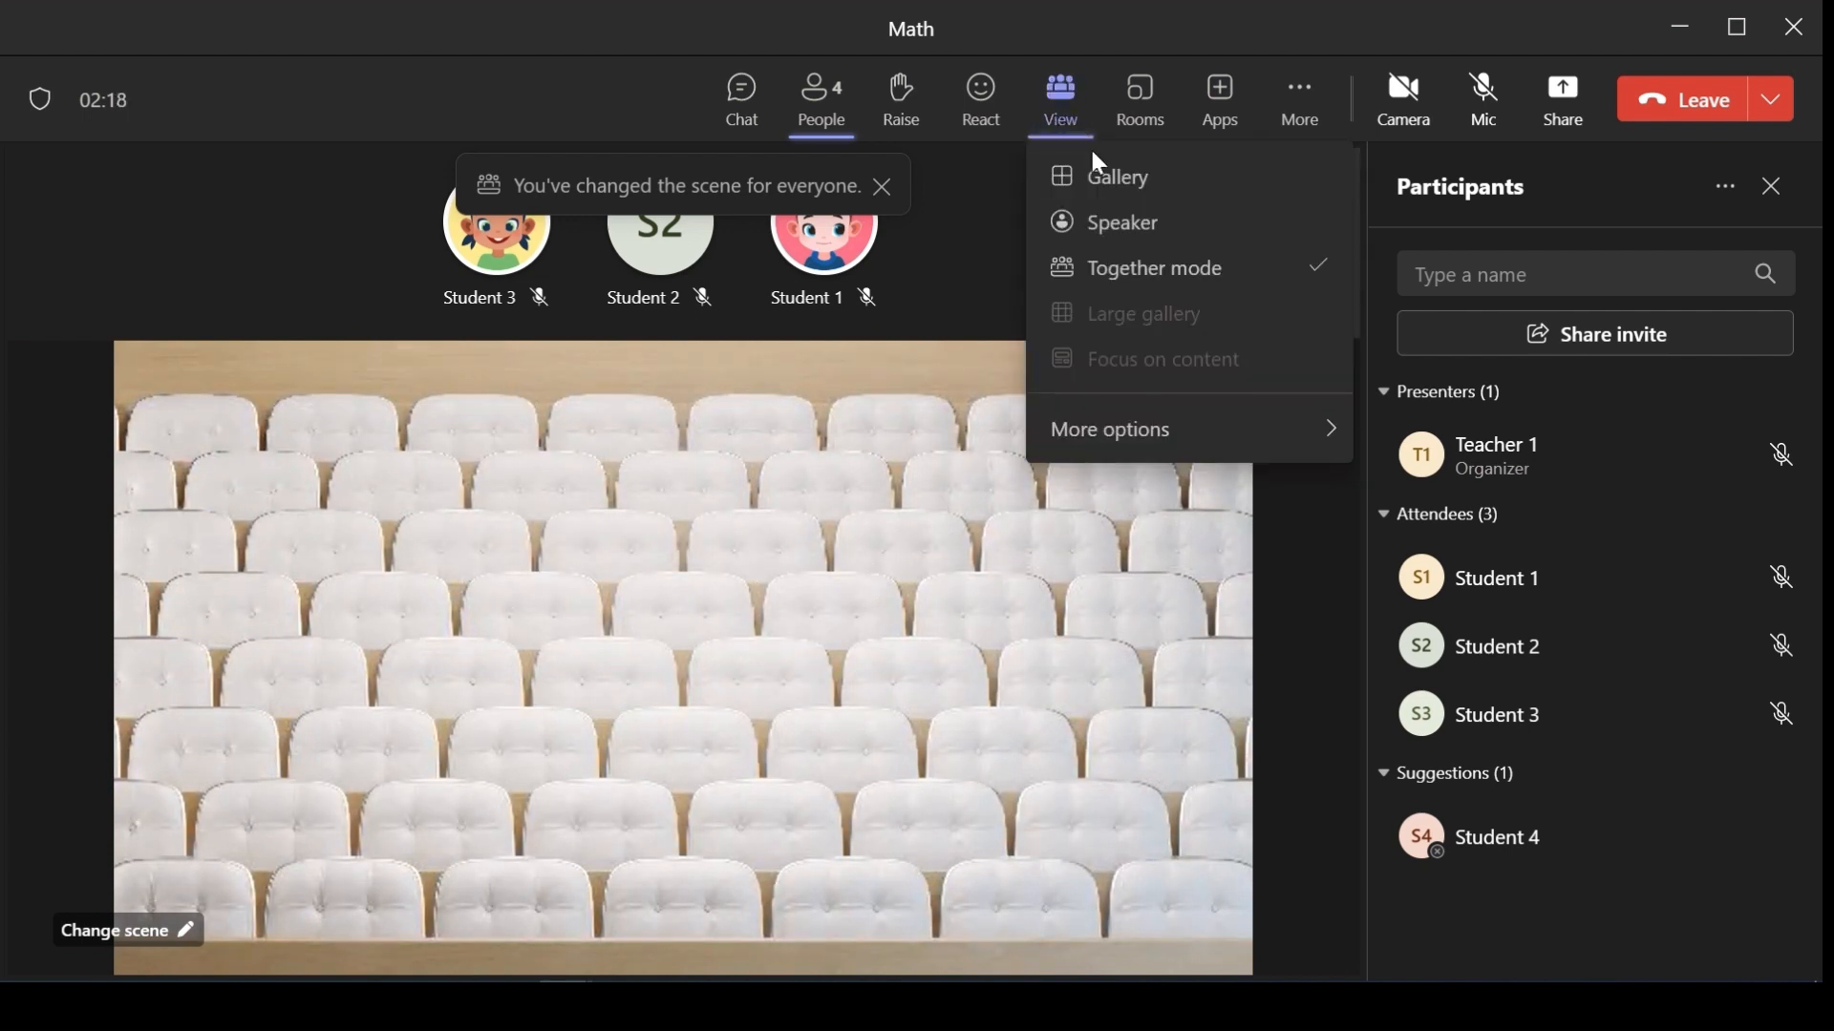
left_click(1105, 181)
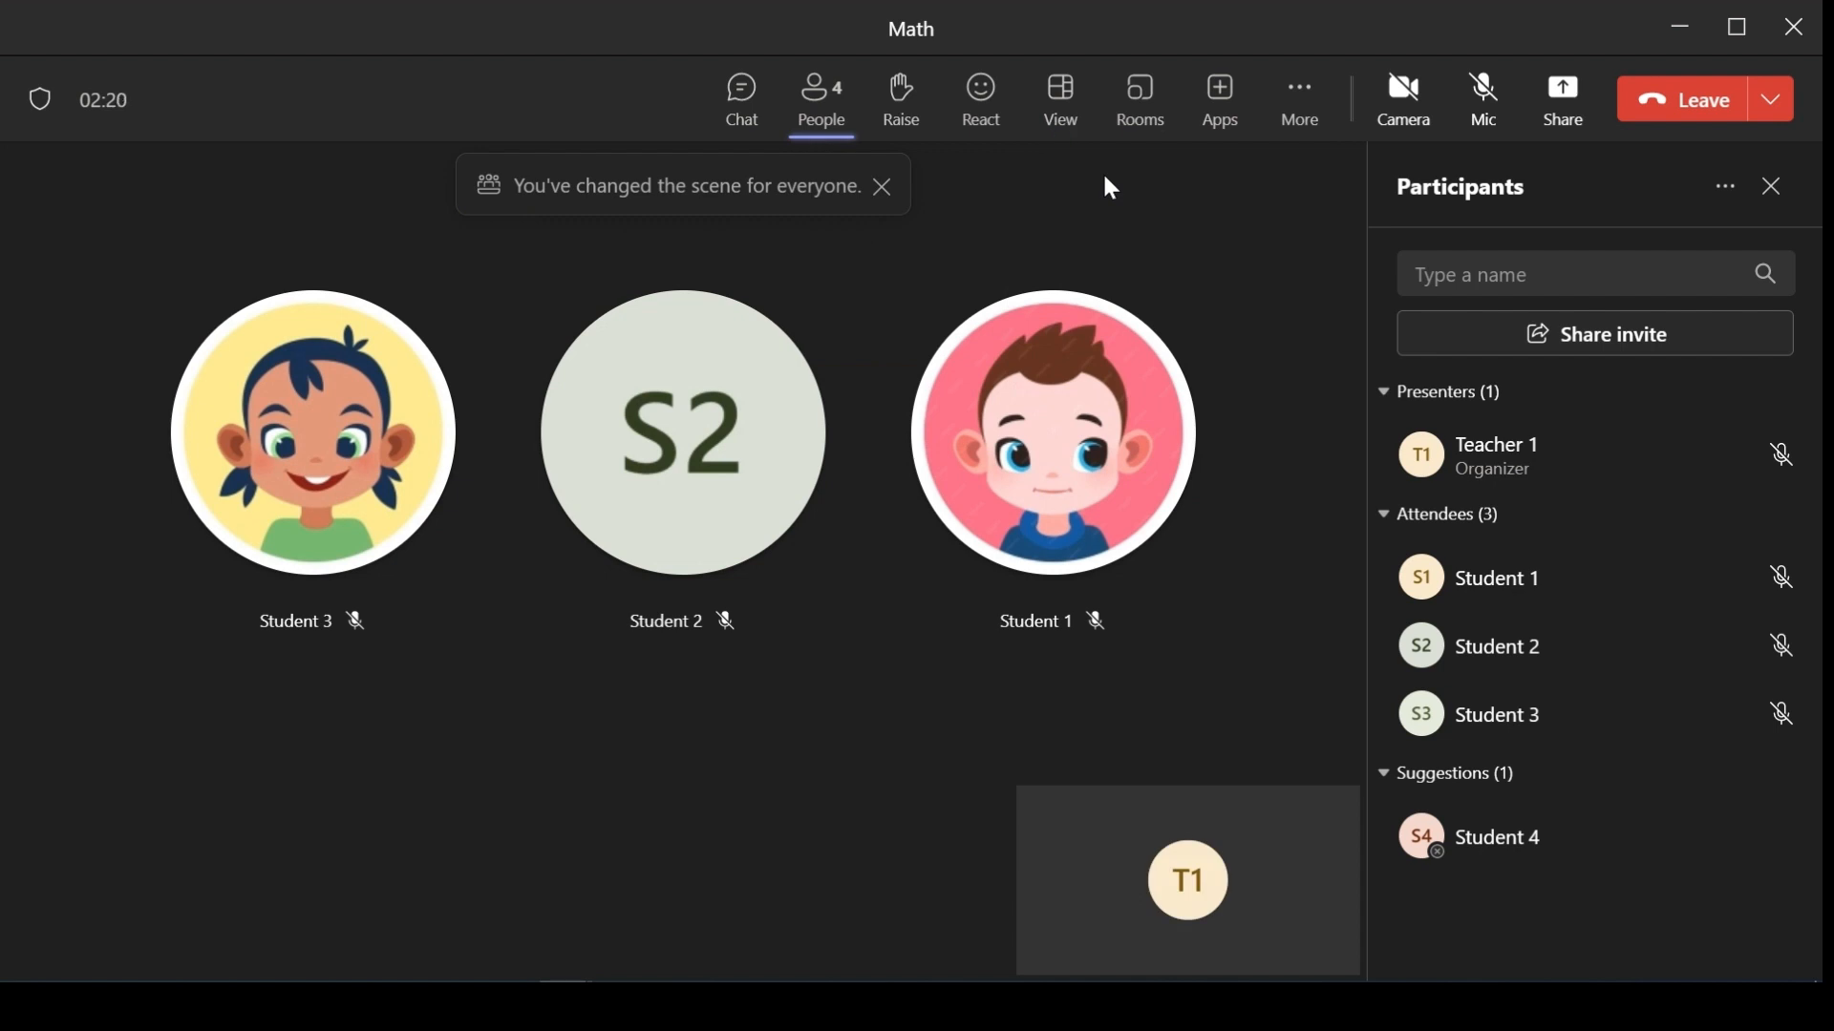
Upload the file Homework 1 Student 1 from this device to the meeting chat and send it
left_click(738, 103)
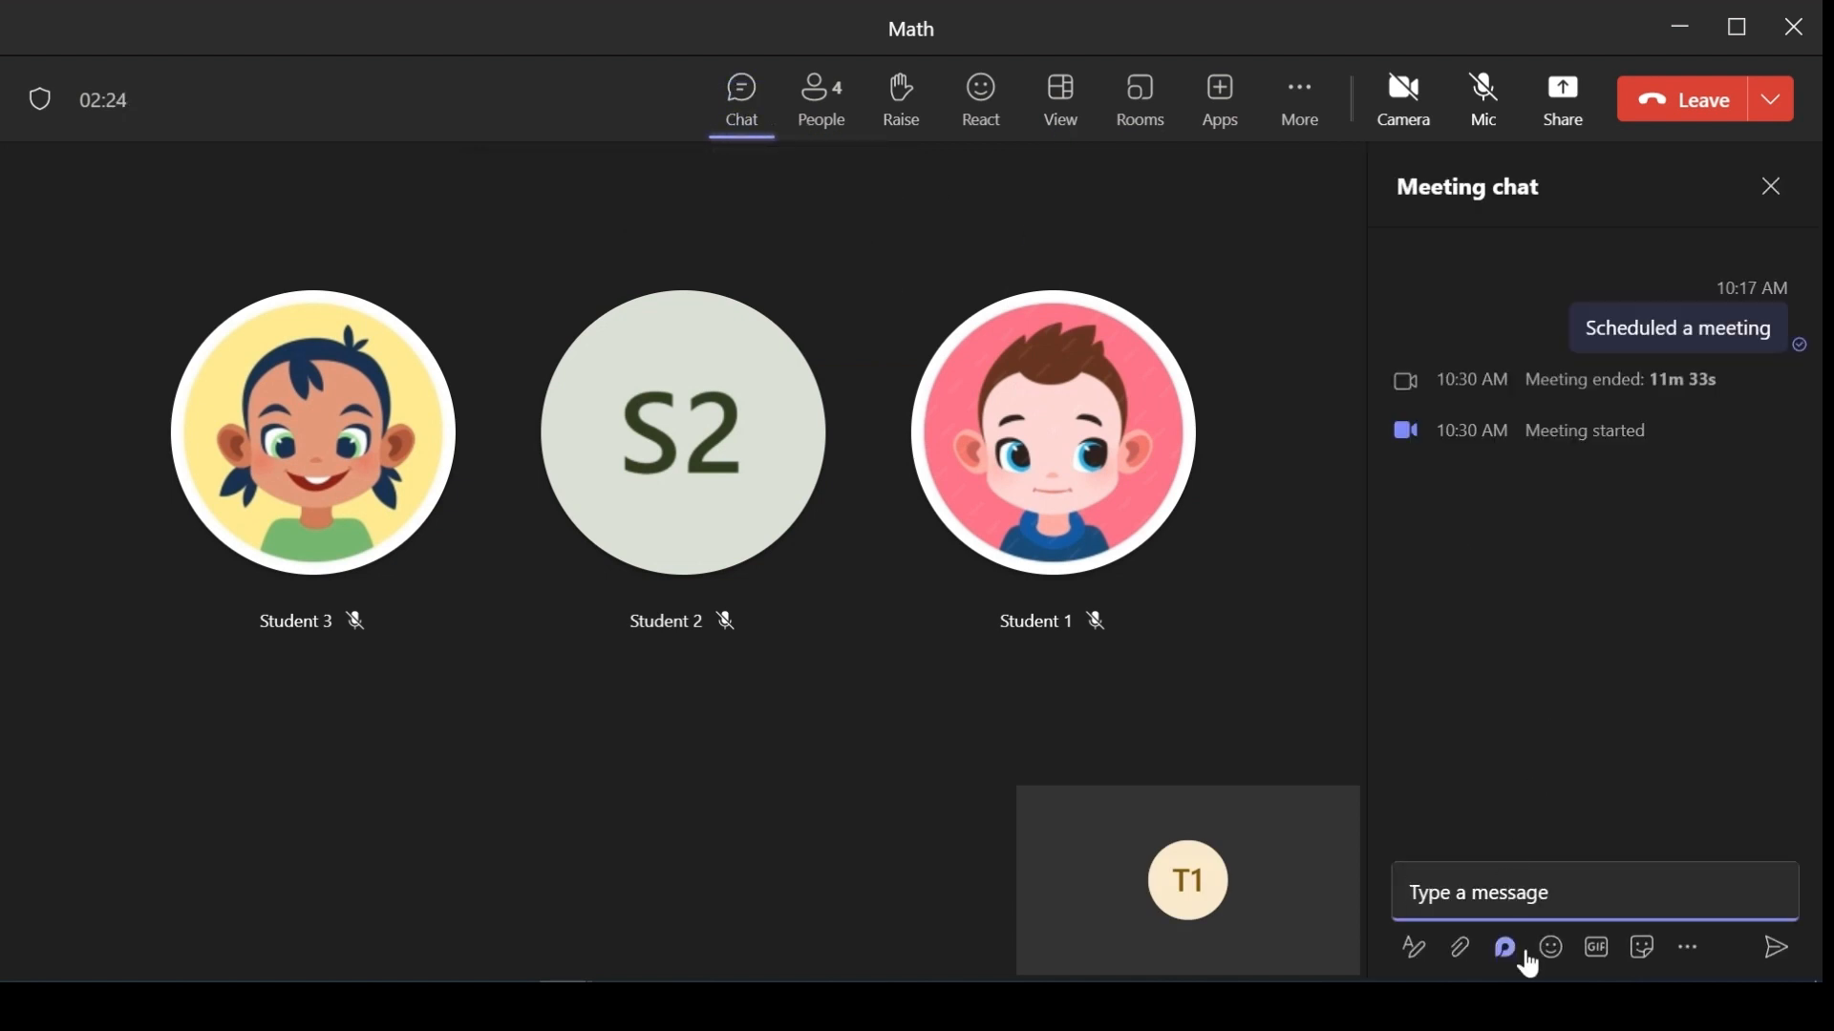
left_click(1458, 950)
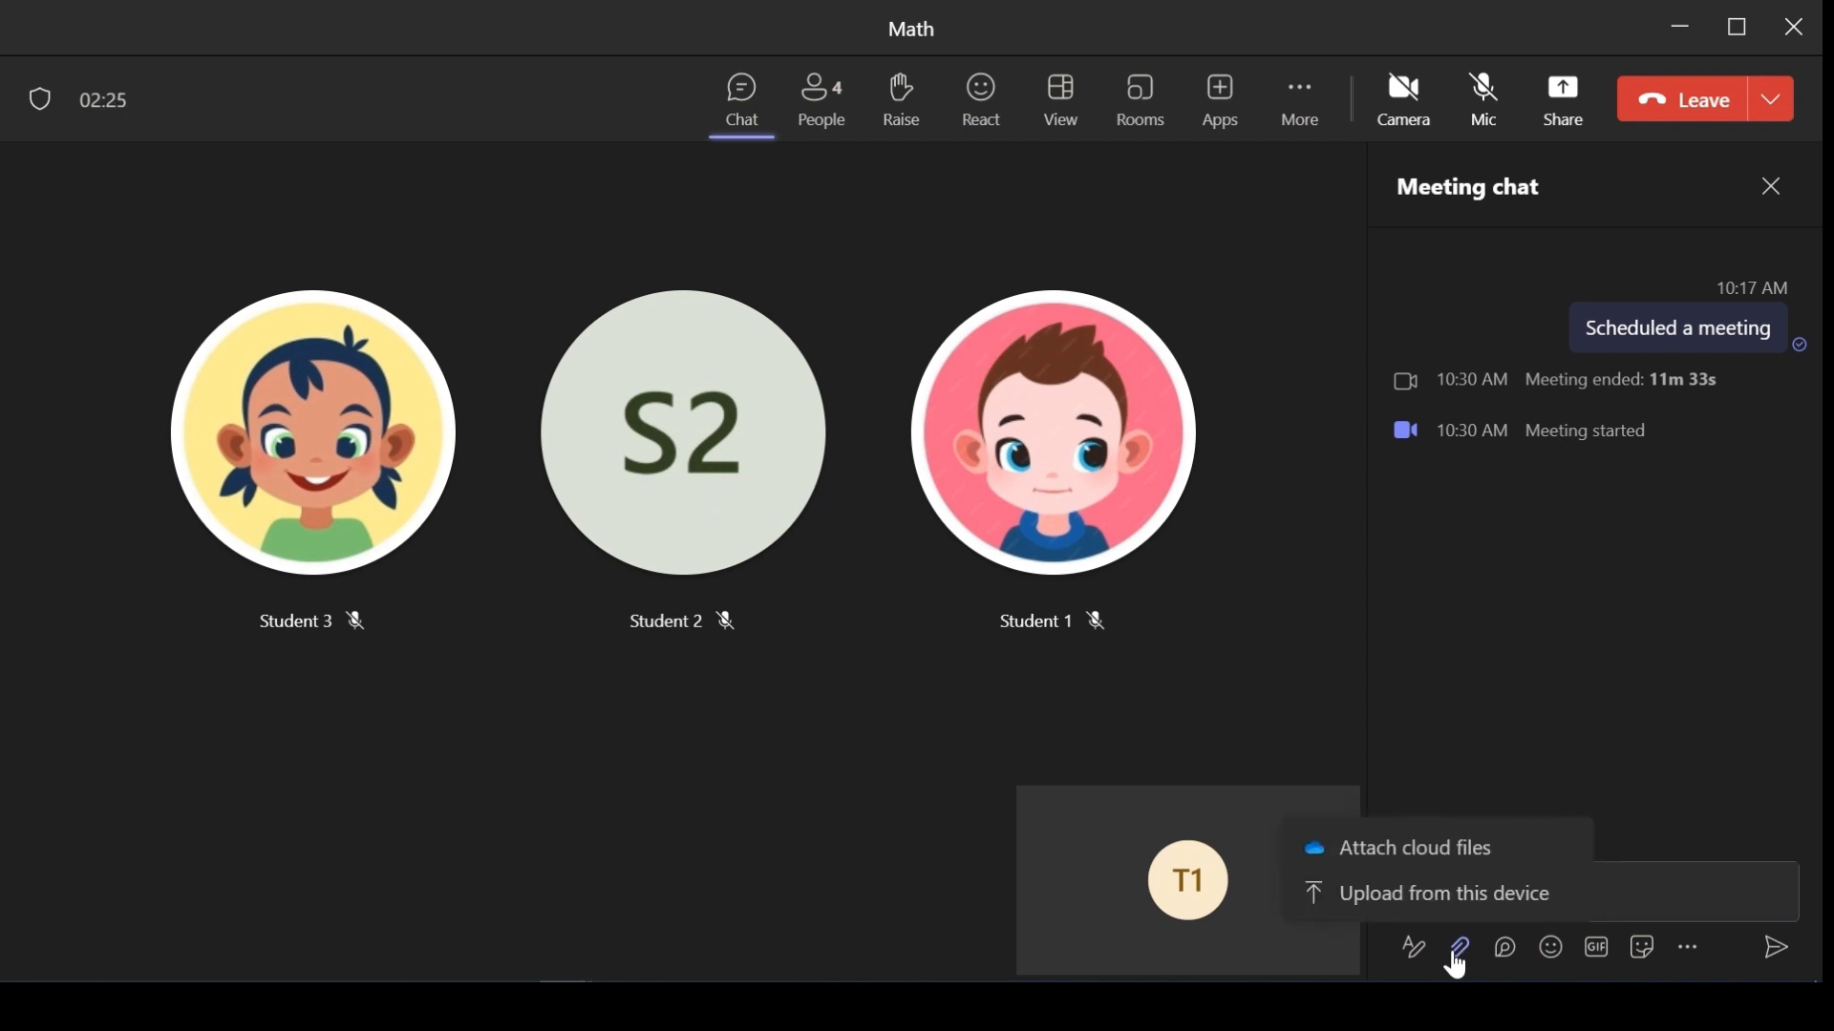
left_click(1423, 897)
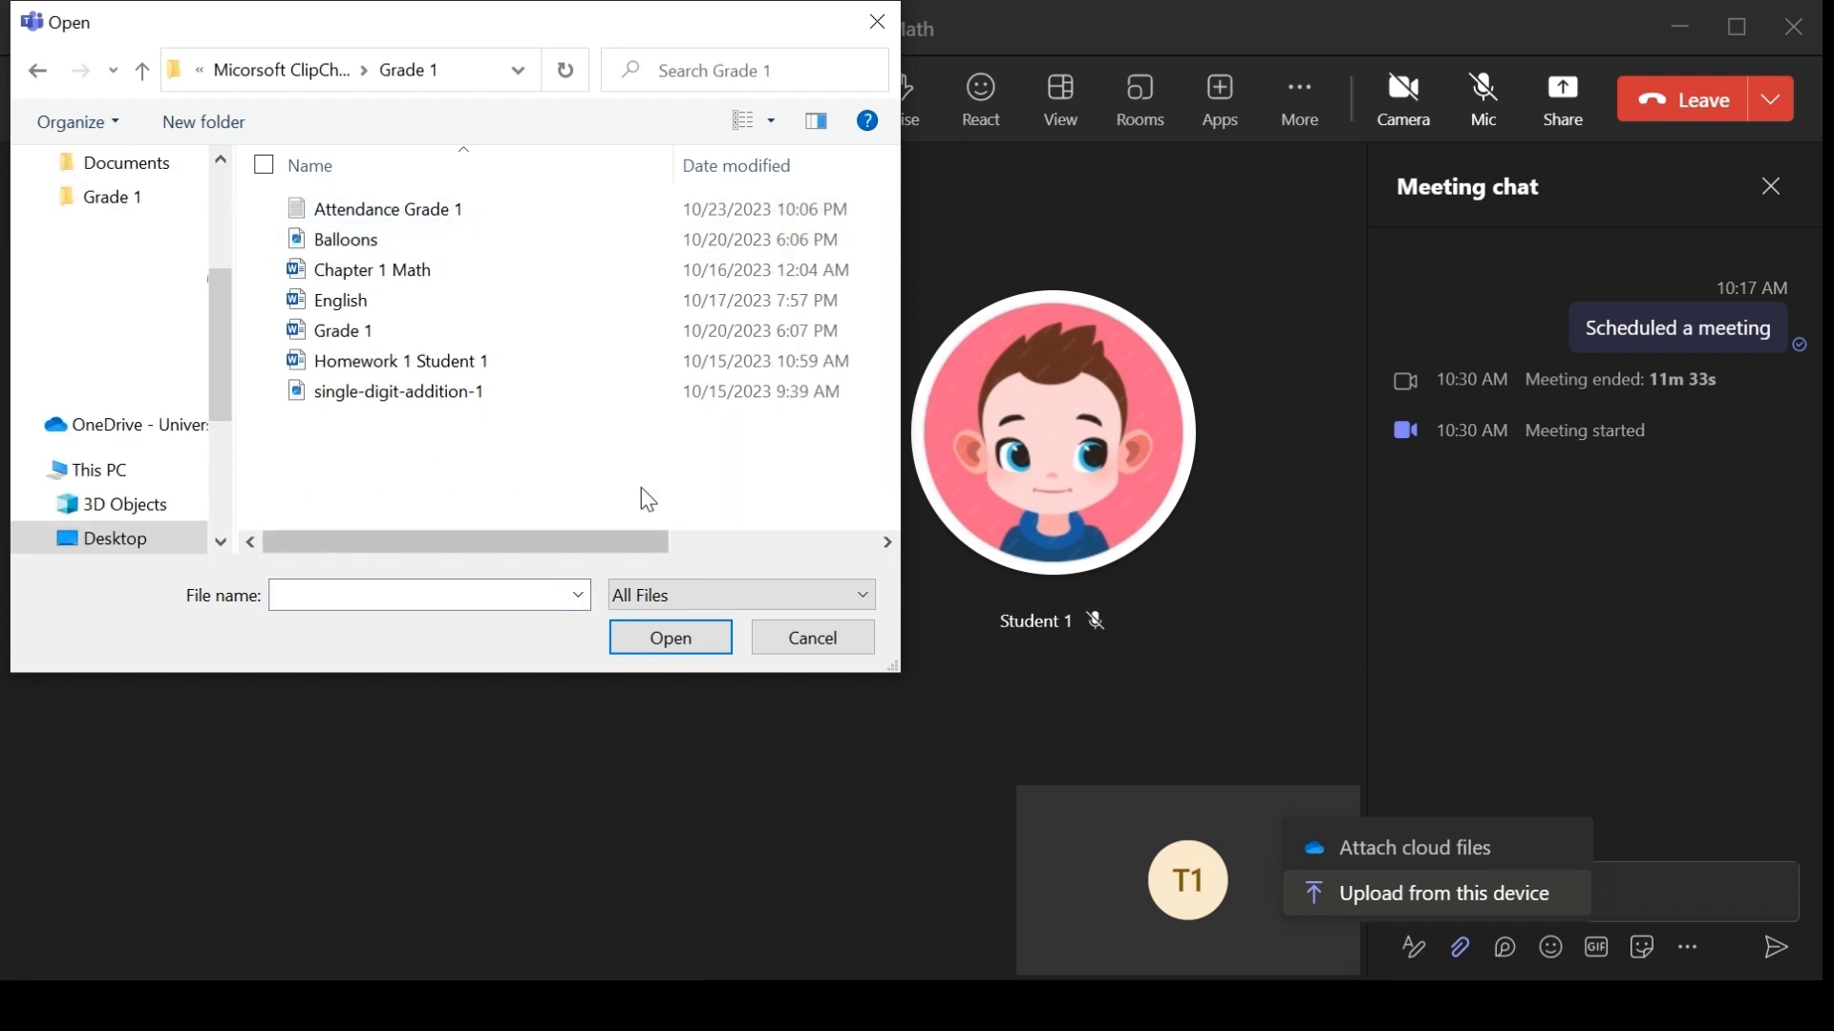
left_click(472, 364)
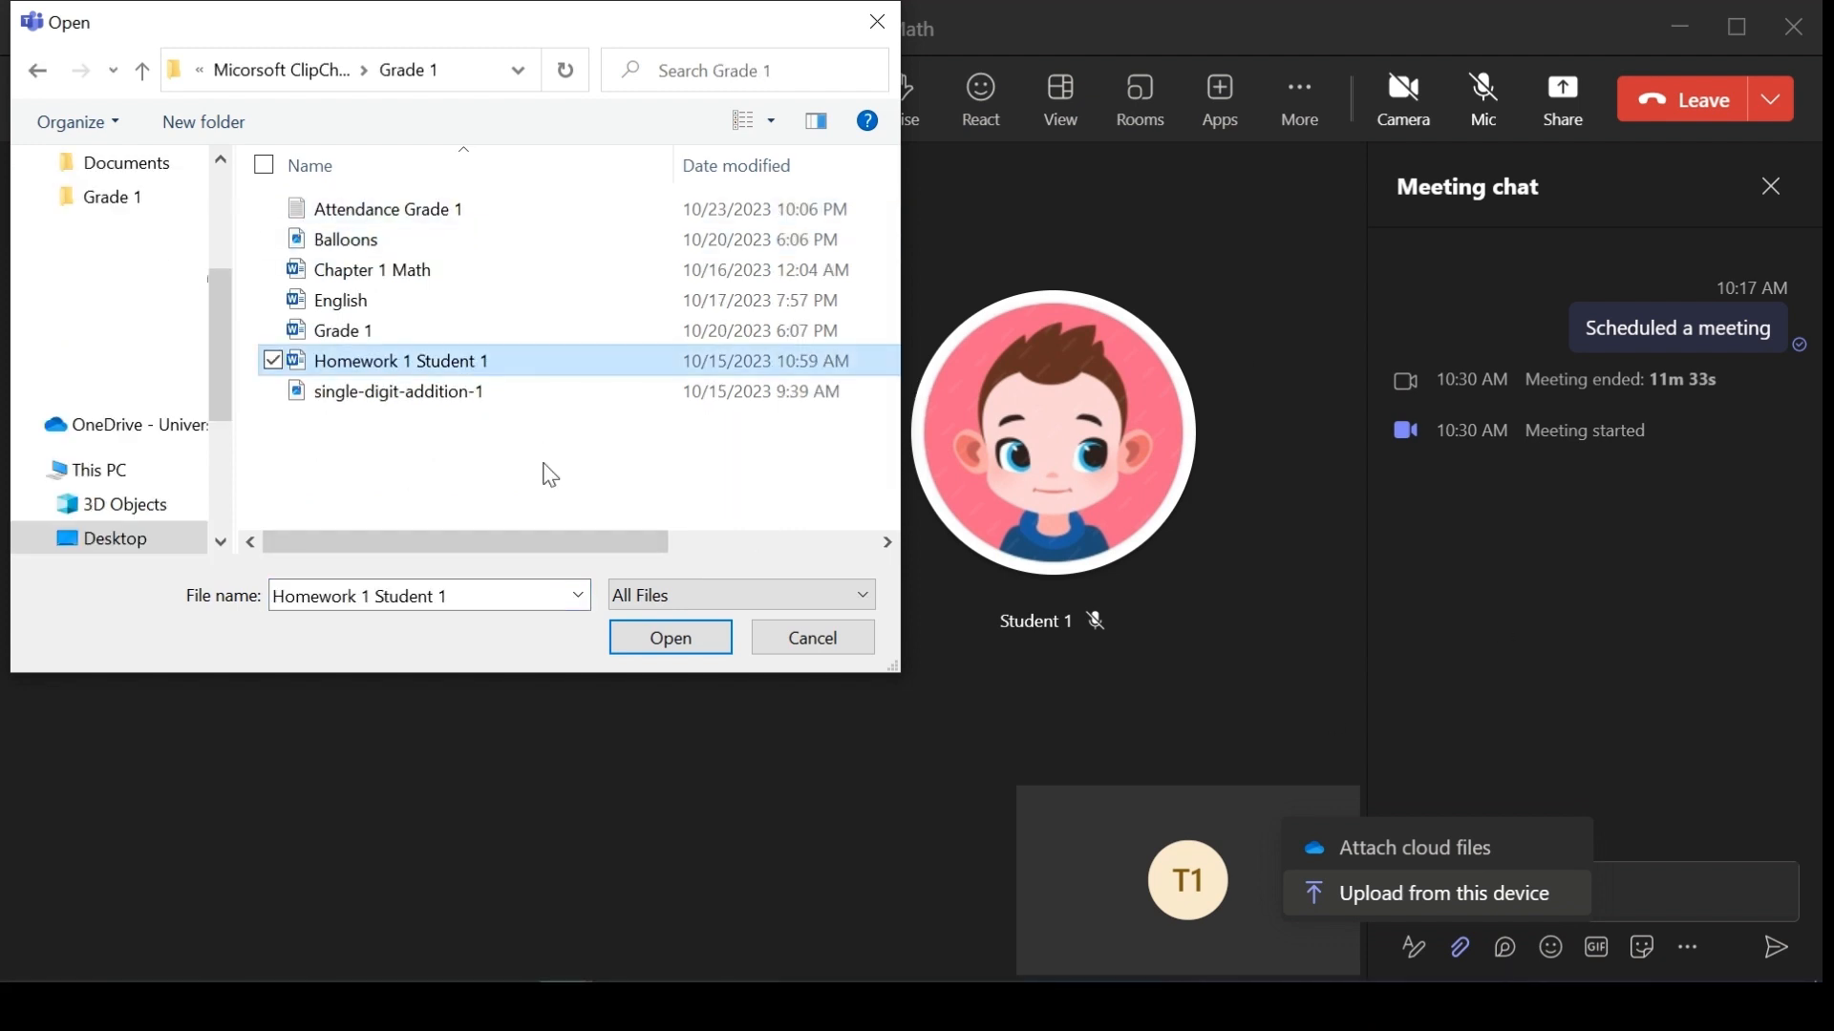
left_click(678, 634)
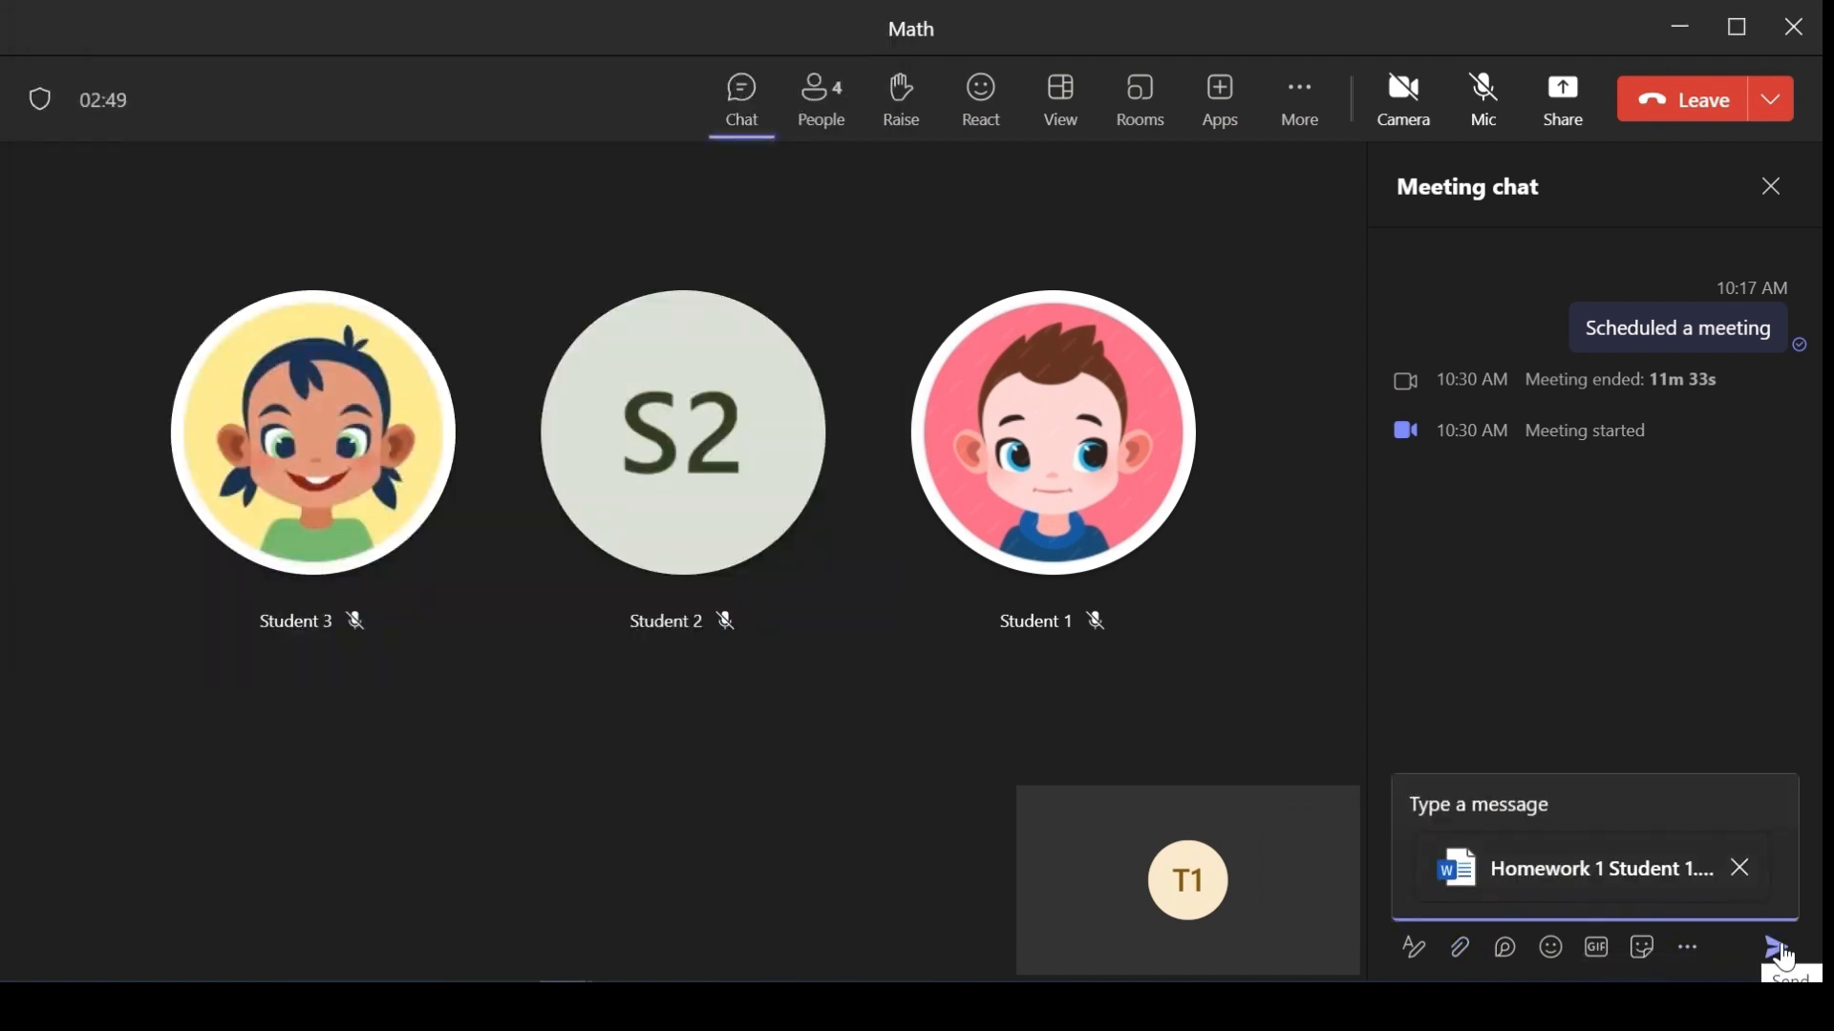
left_click(1779, 951)
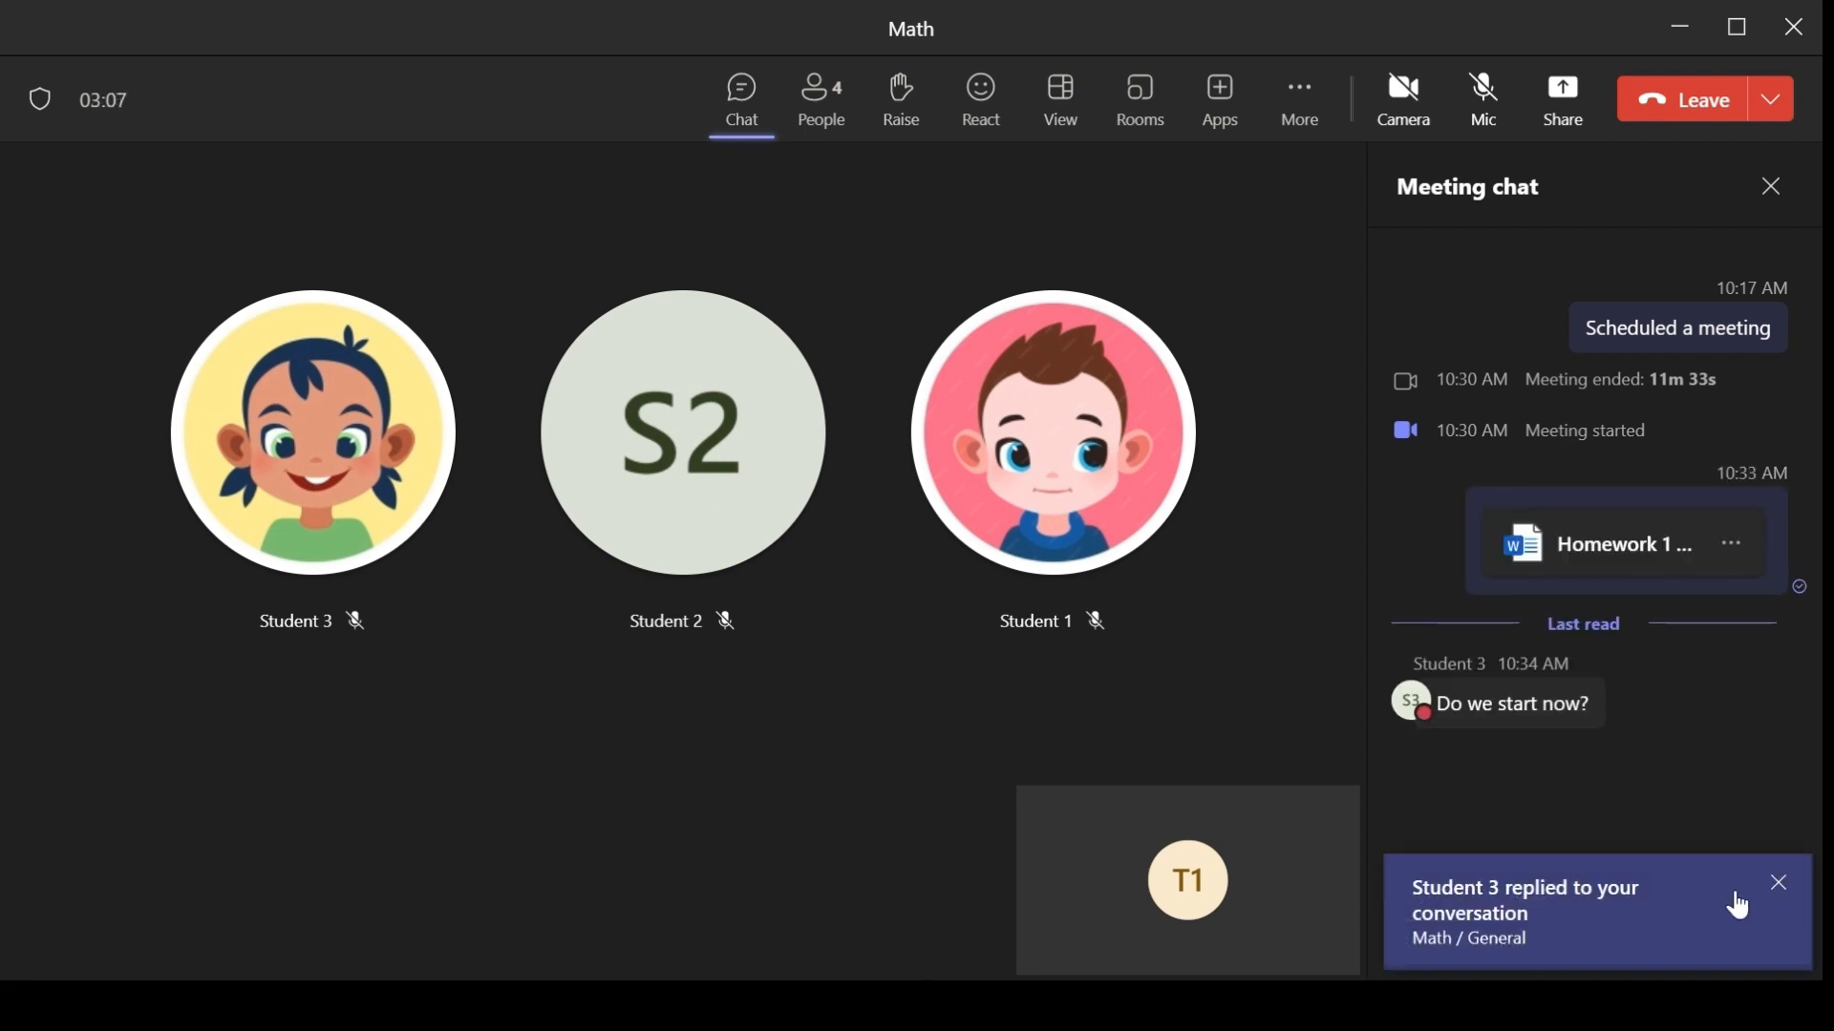
Dismiss the reply notification and answer Student 3's chat question with "Yes, please take 4 minutes"
left_click(1782, 886)
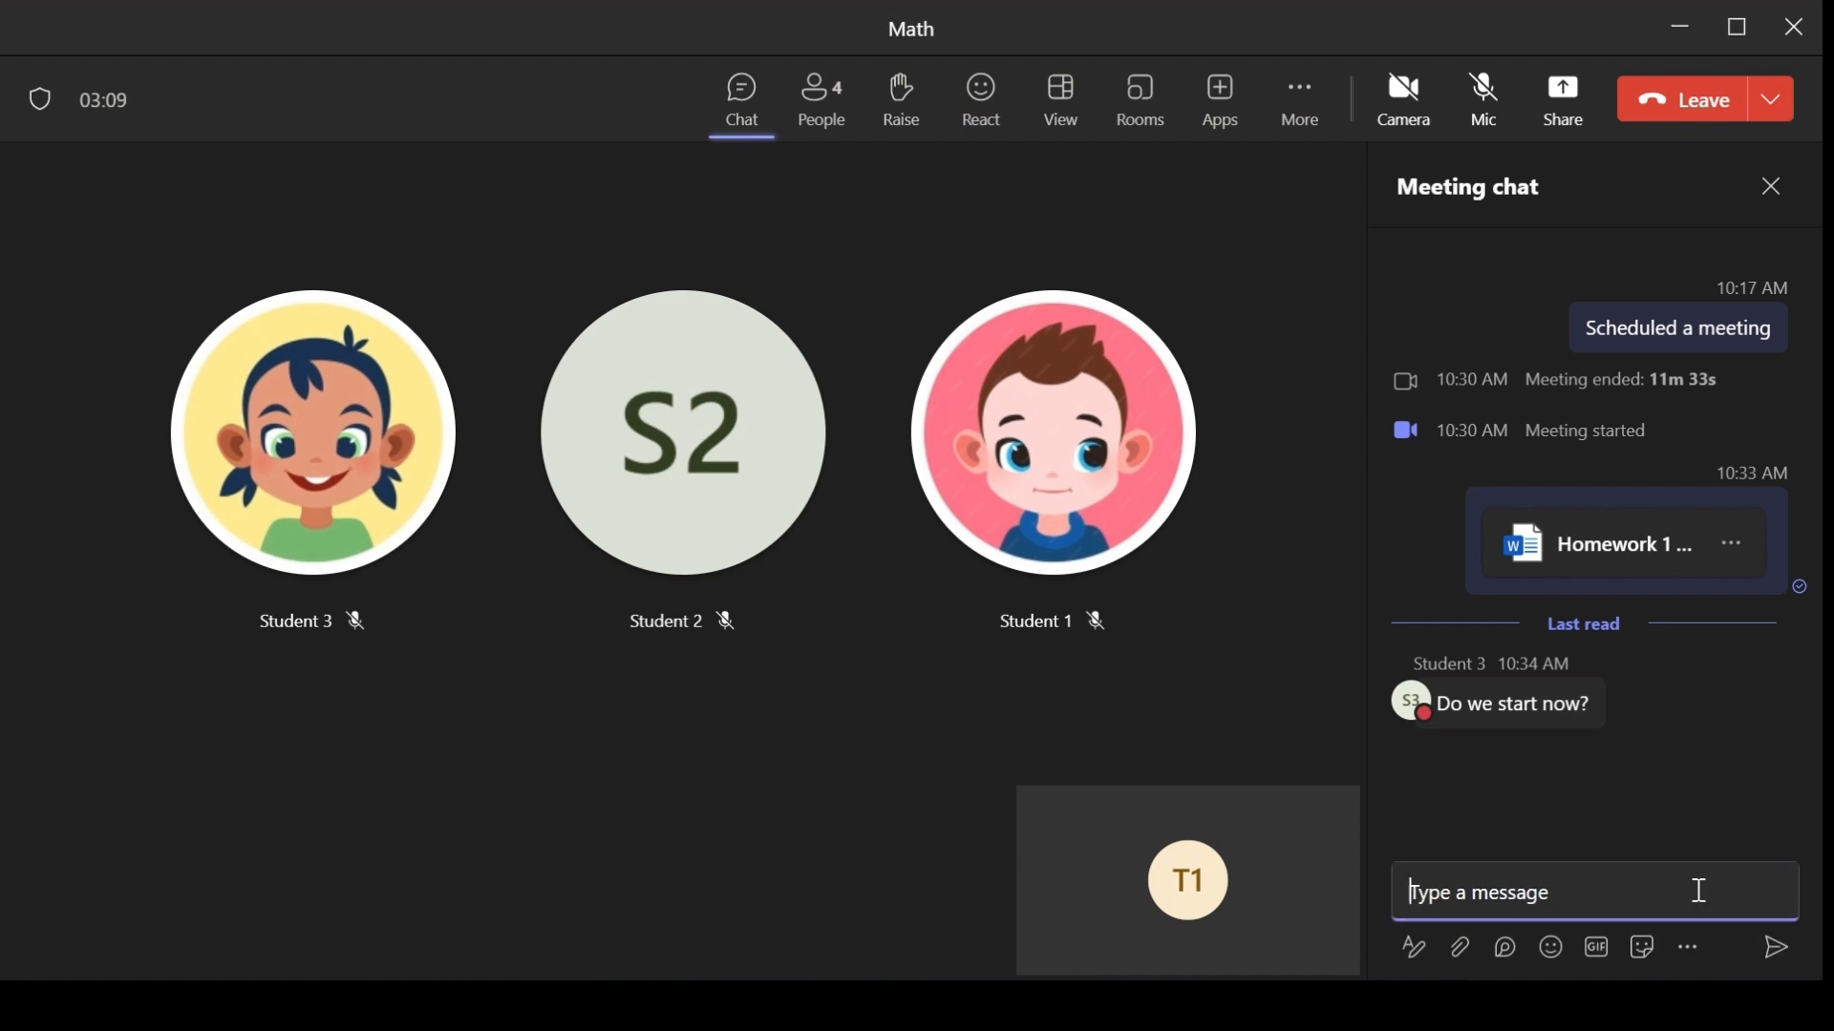
type("Yes")
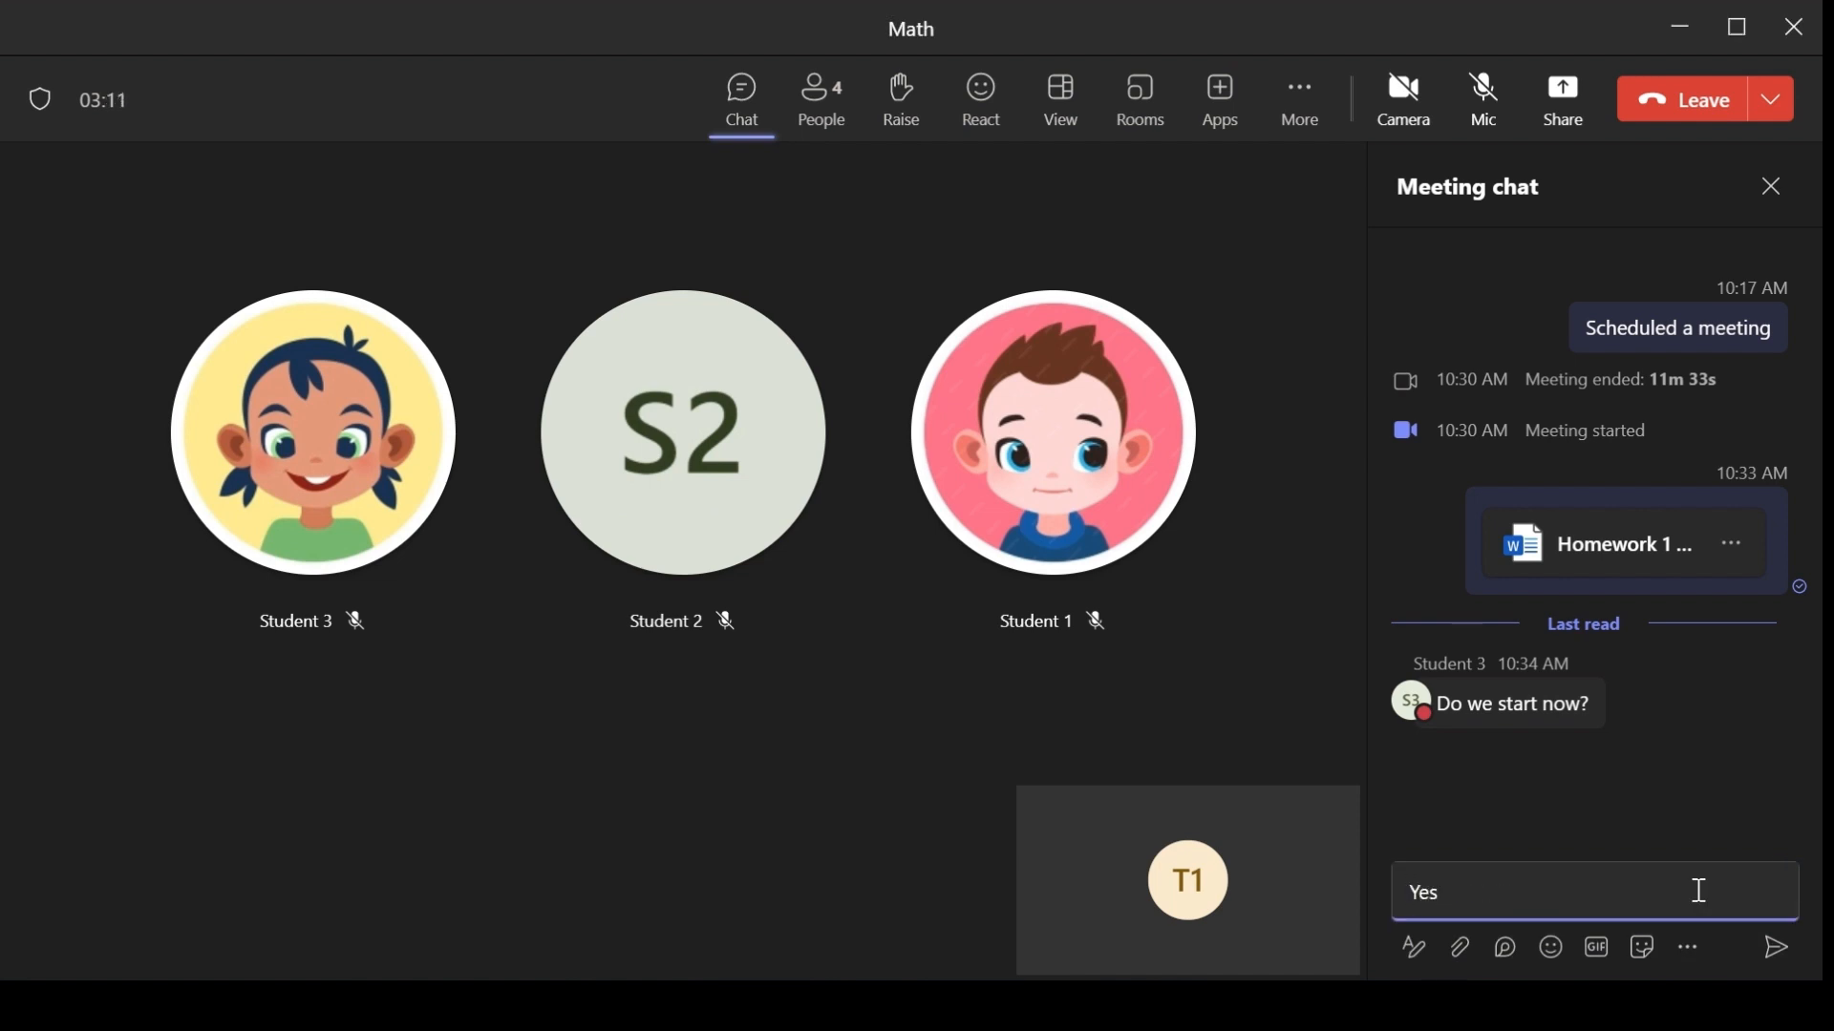
type(", please take  4 minutes")
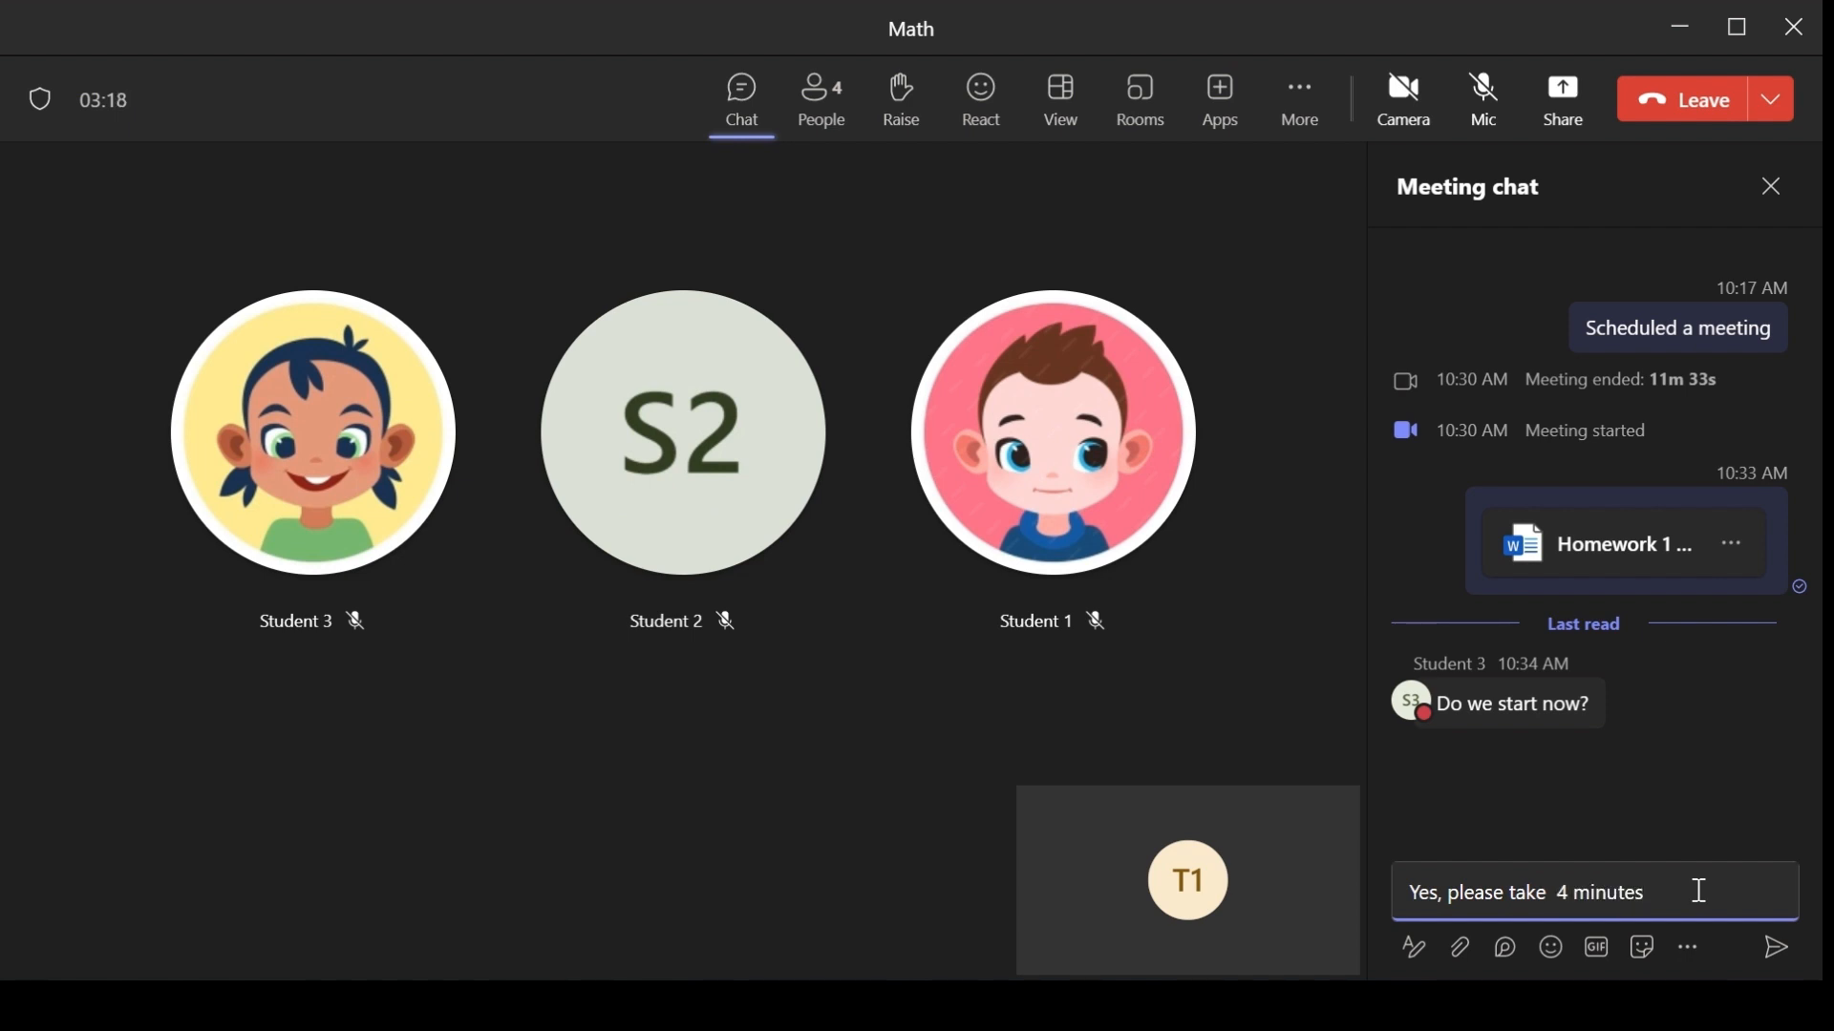
key("Return")
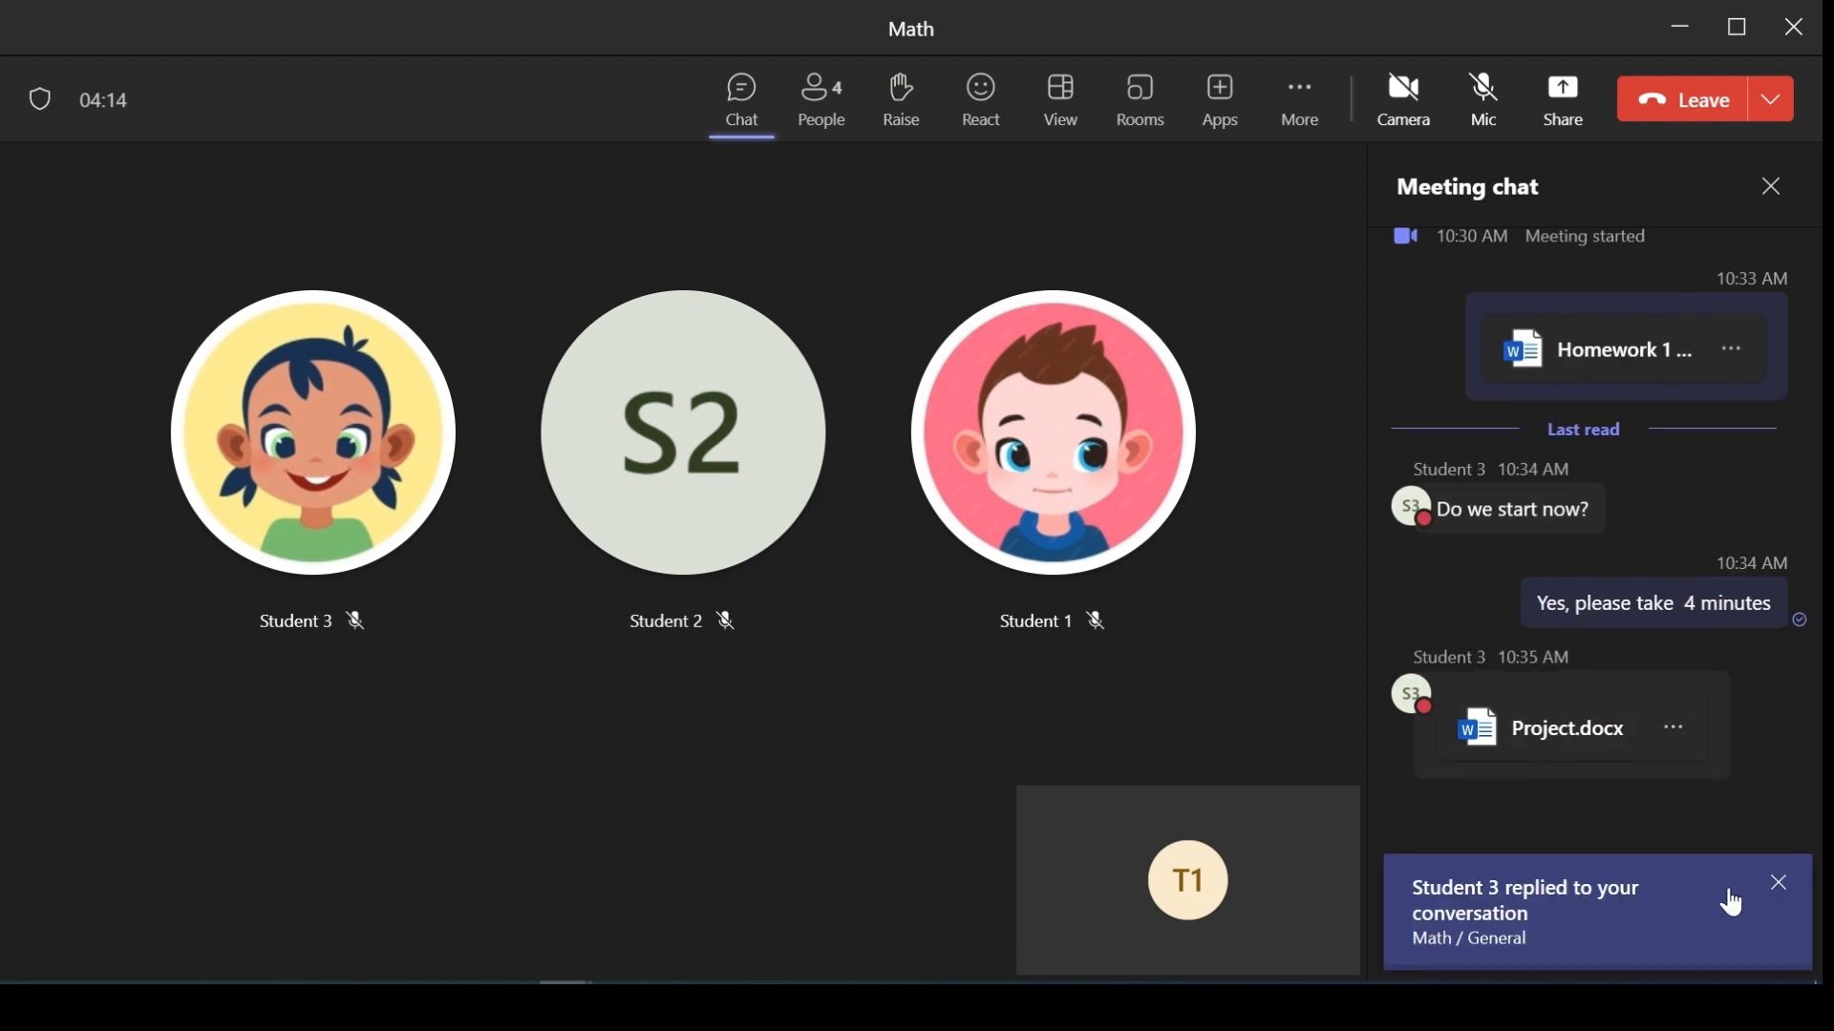
Dismiss the notification and add a thumbs-up reaction to Student 3's Project.docx message in the chat
left_click(1780, 890)
mouse_move(1695, 684)
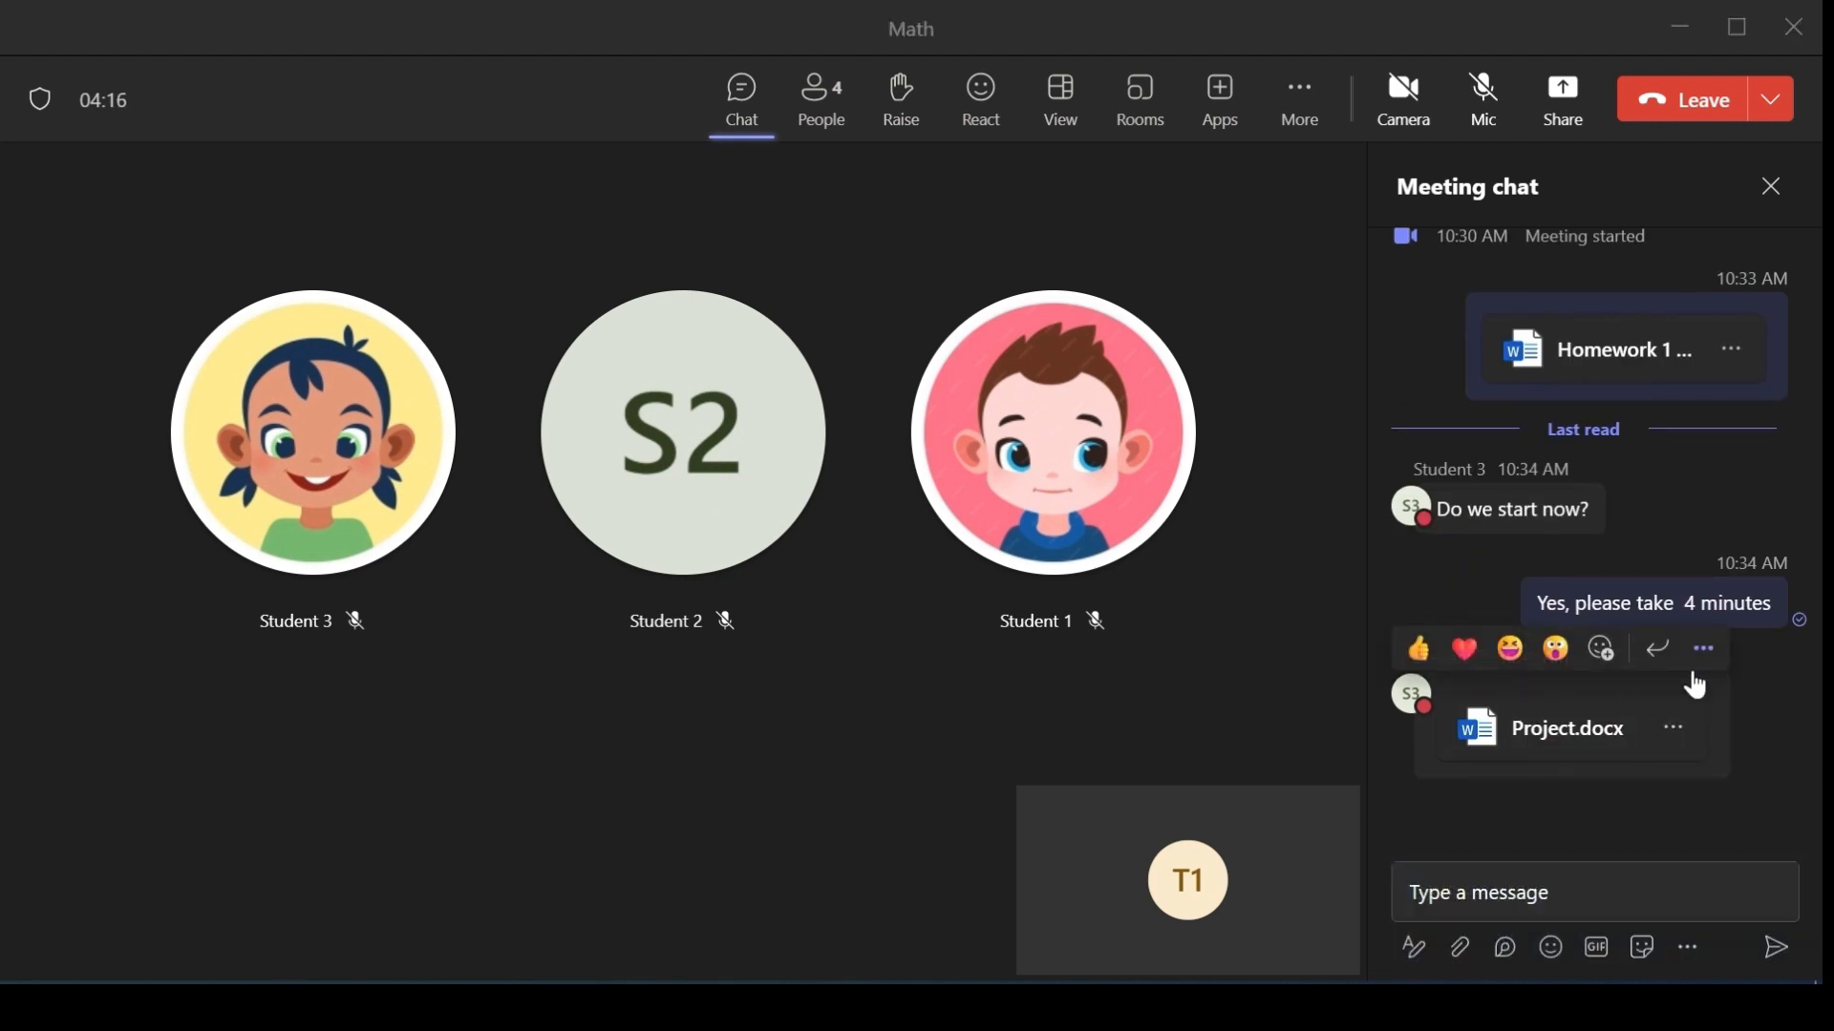
left_click(1423, 653)
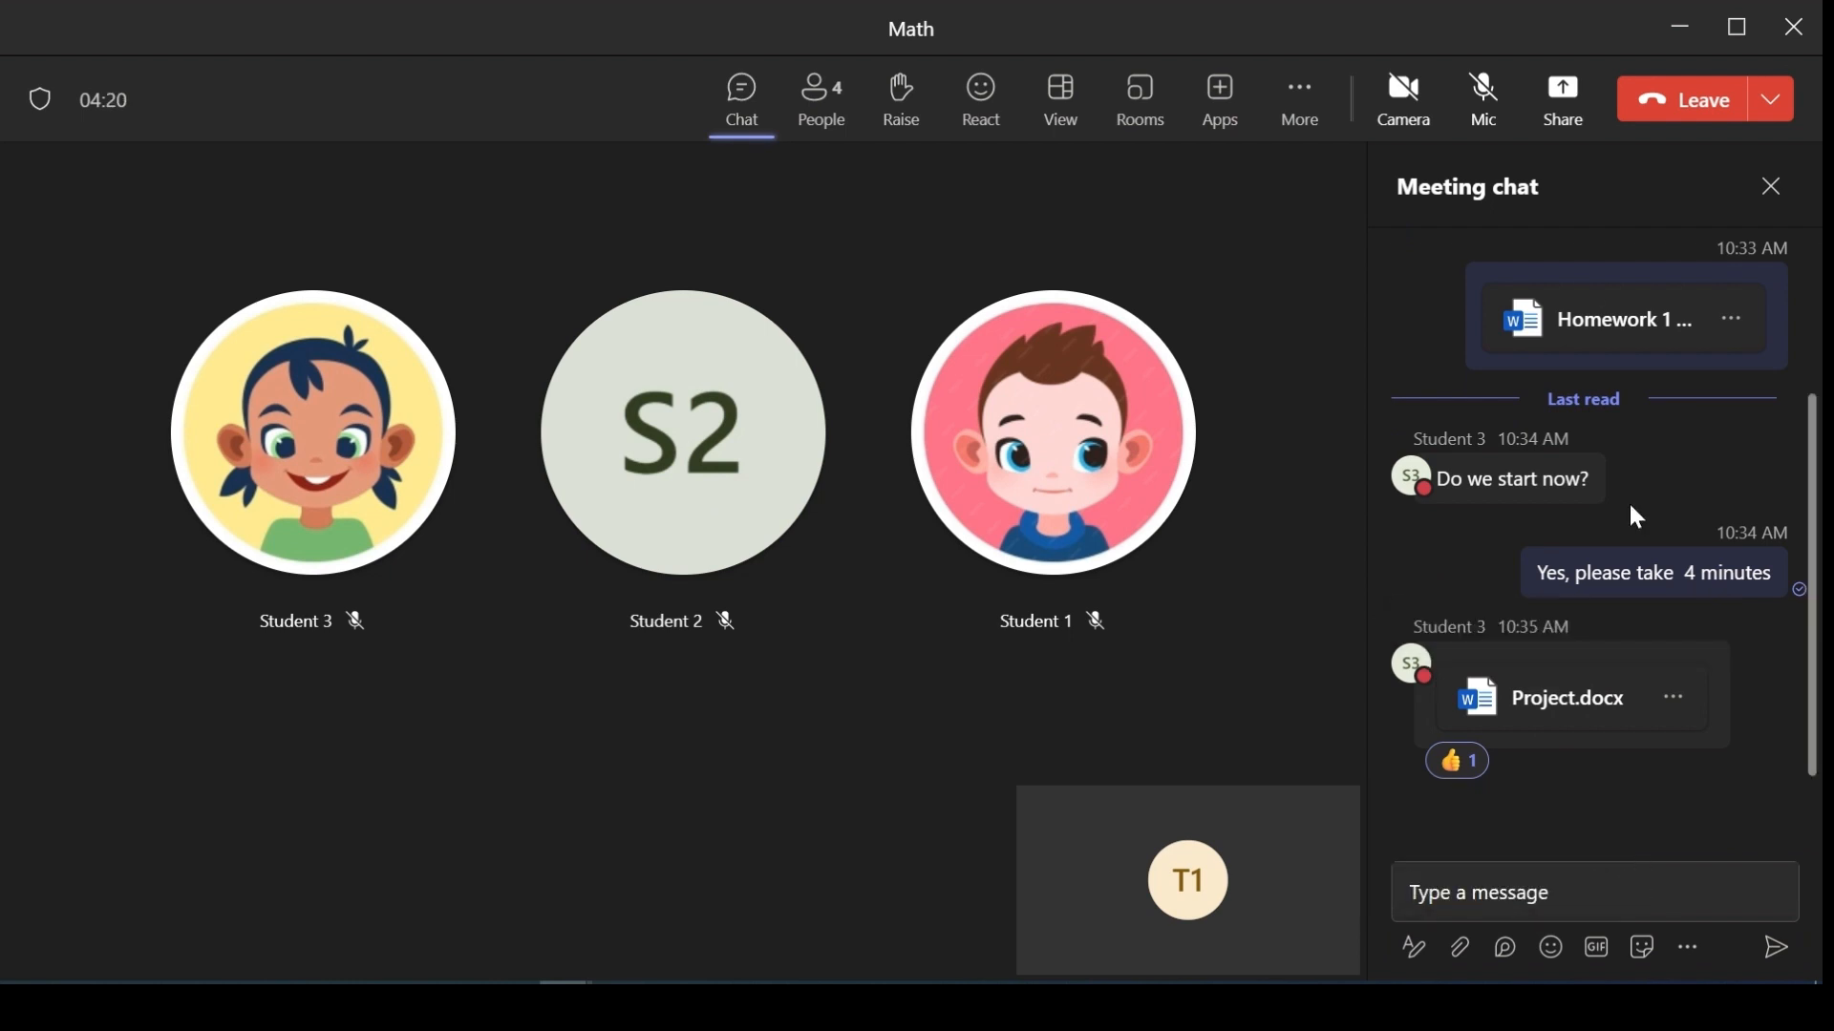
Share the single-digit-addition-1.jpg Photos window with the meeting
left_click(1560, 105)
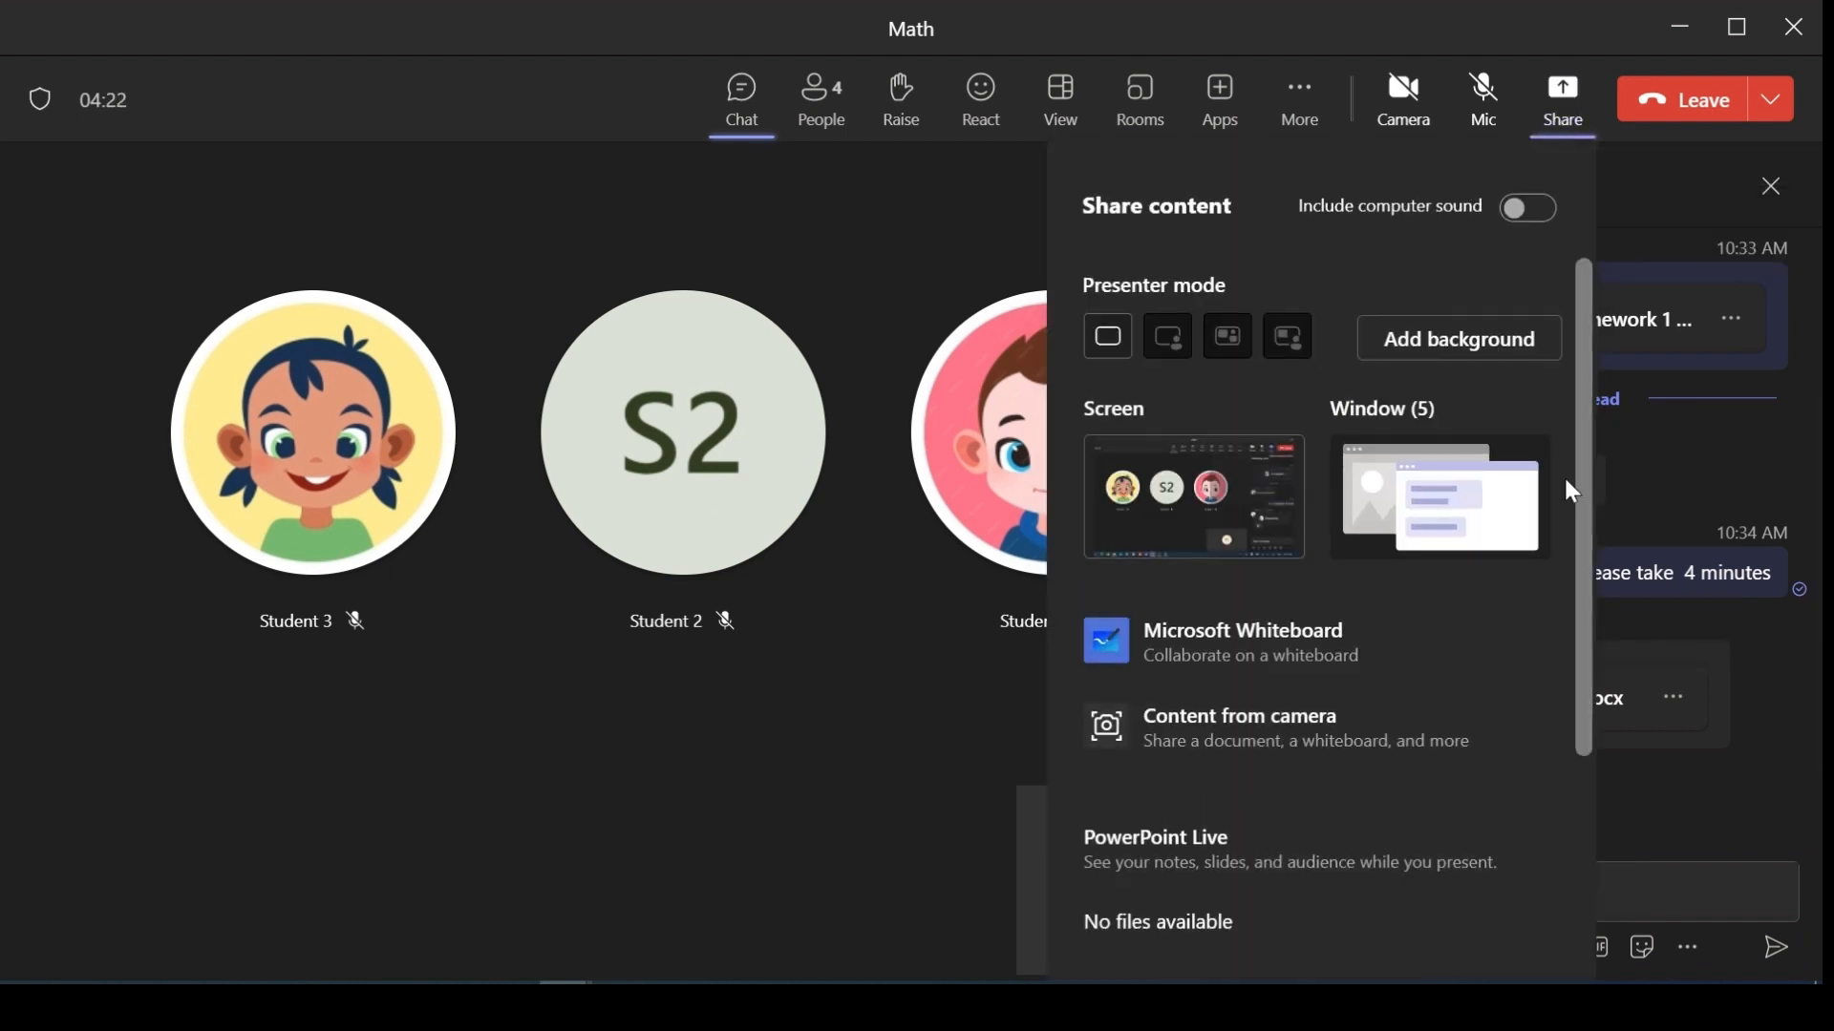
left_click(1444, 517)
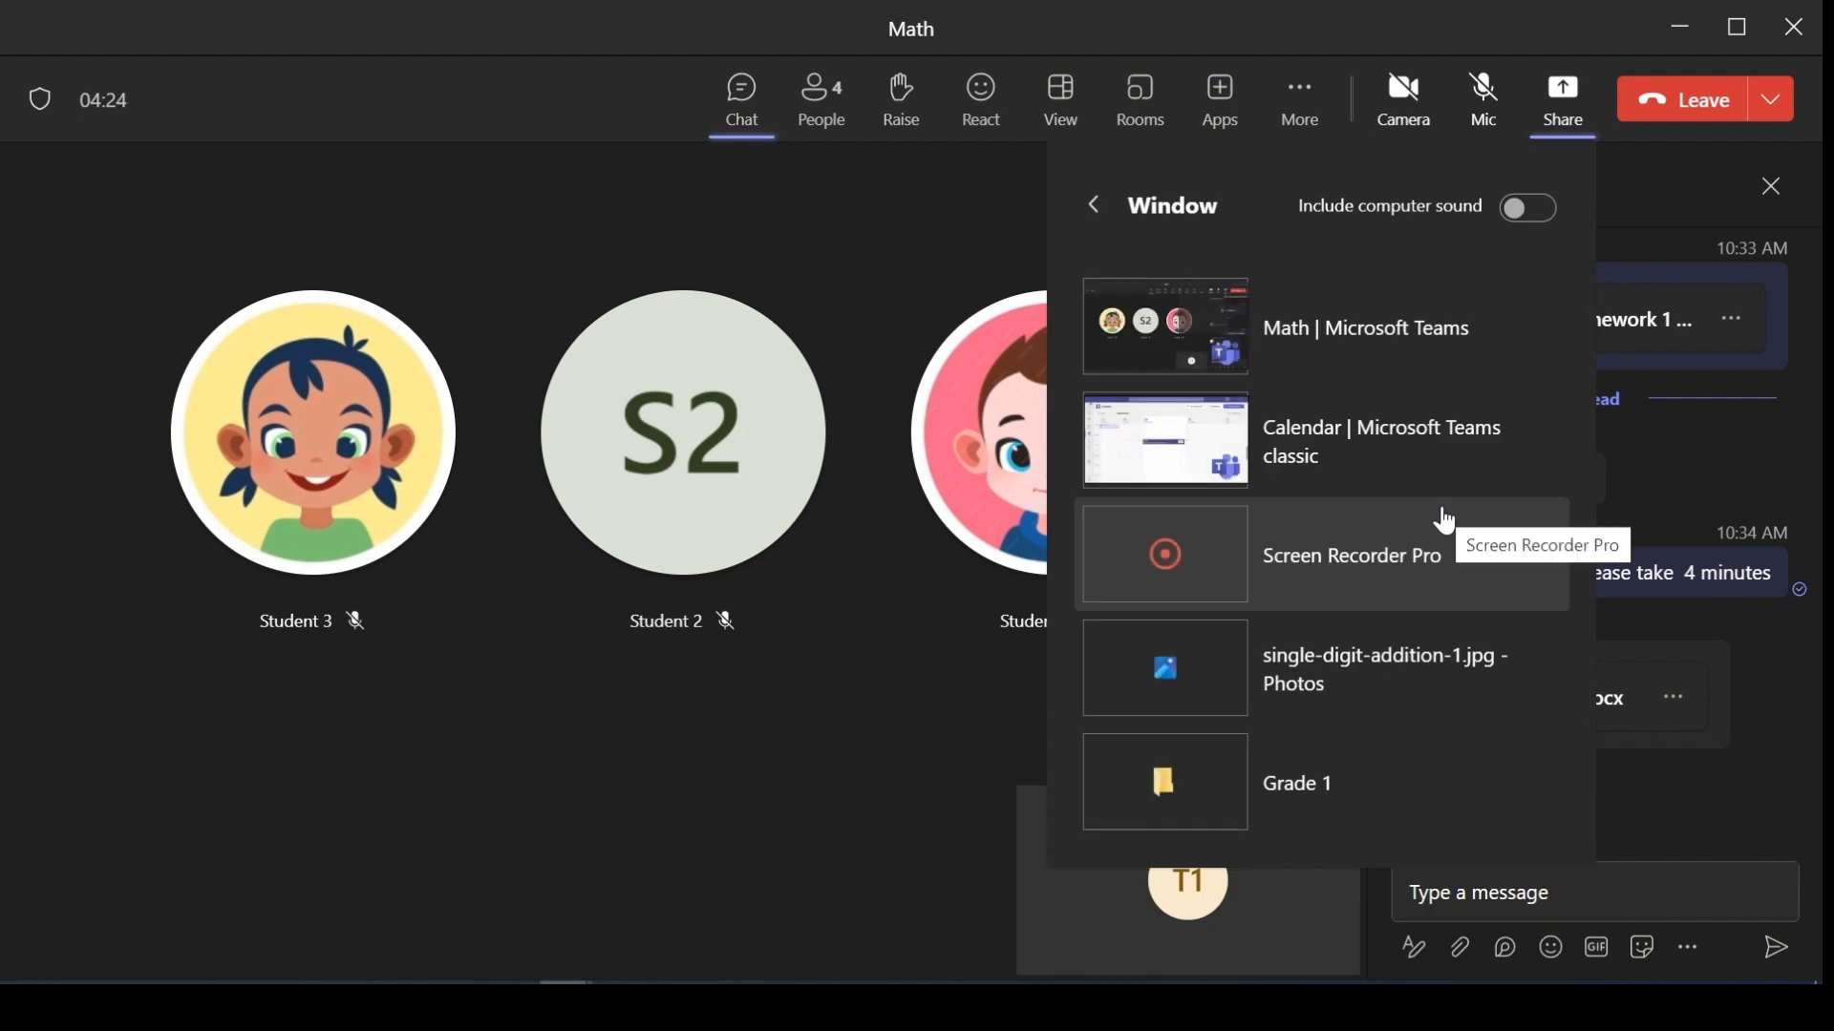
left_click(1166, 688)
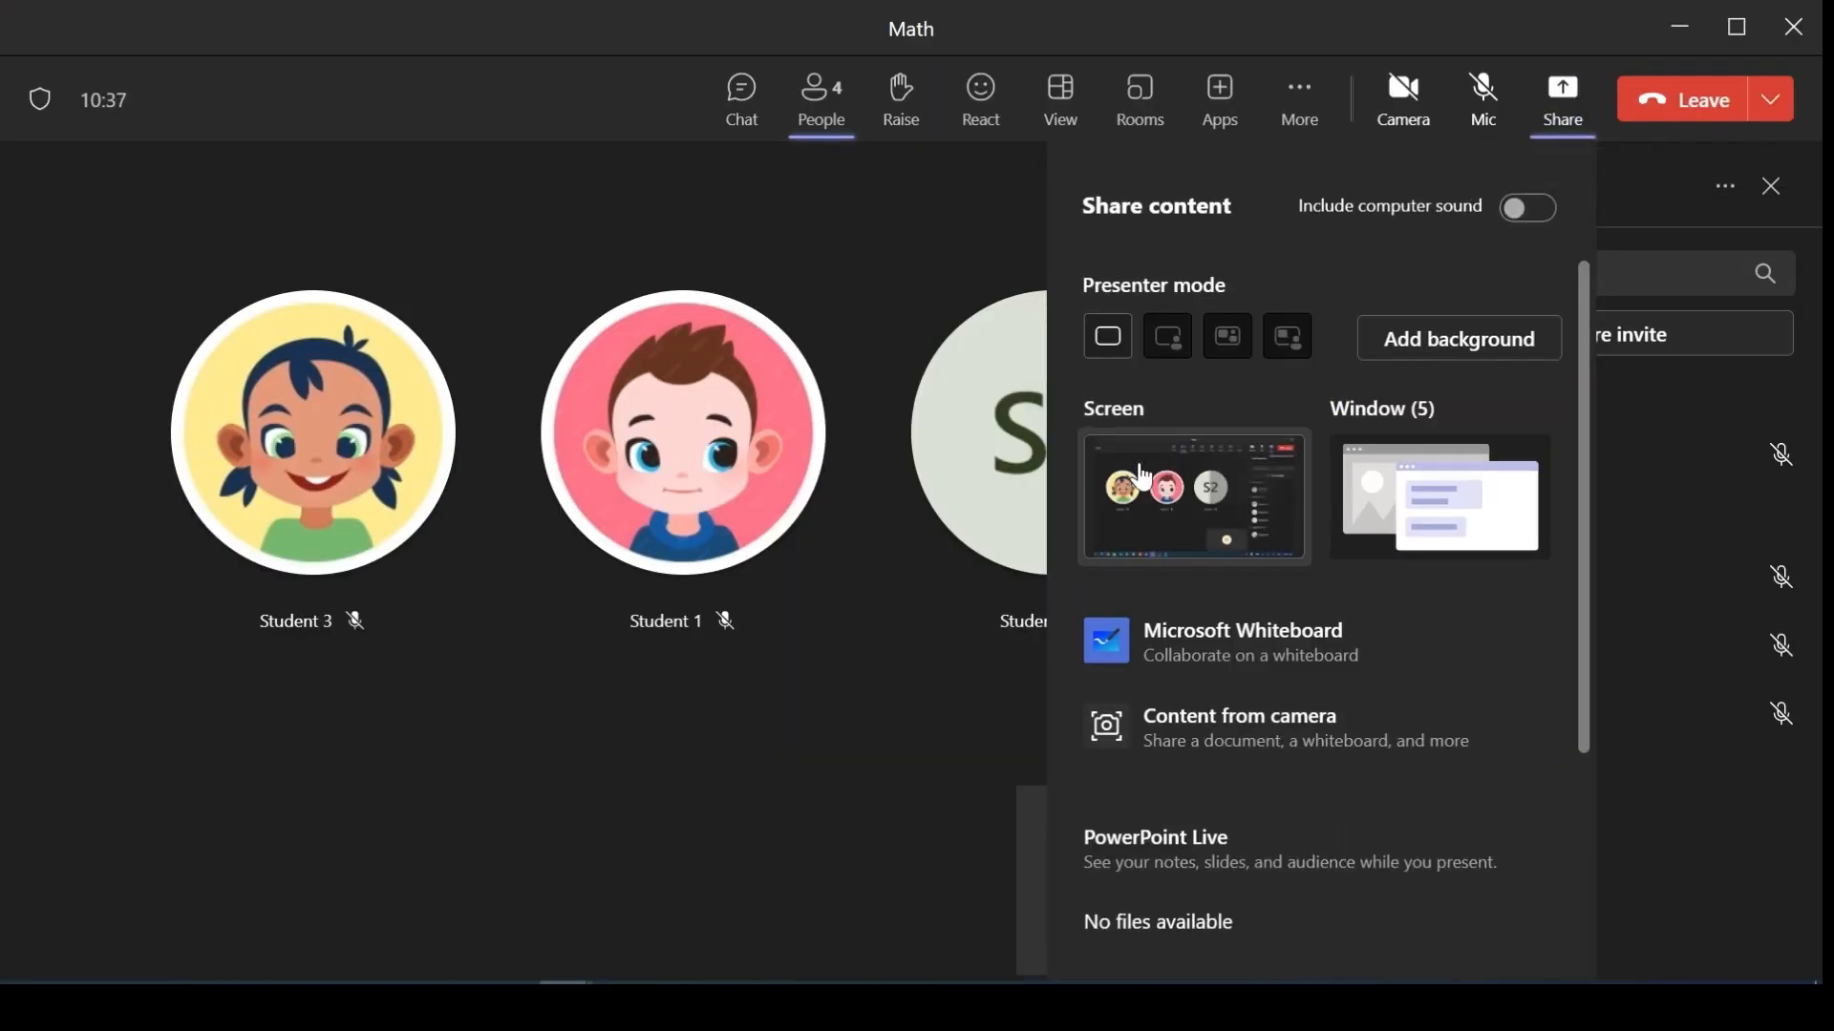
Share a new Microsoft Whiteboard that everyone can edit and dismiss the template gallery to start with an empty canvas
left_click(1230, 666)
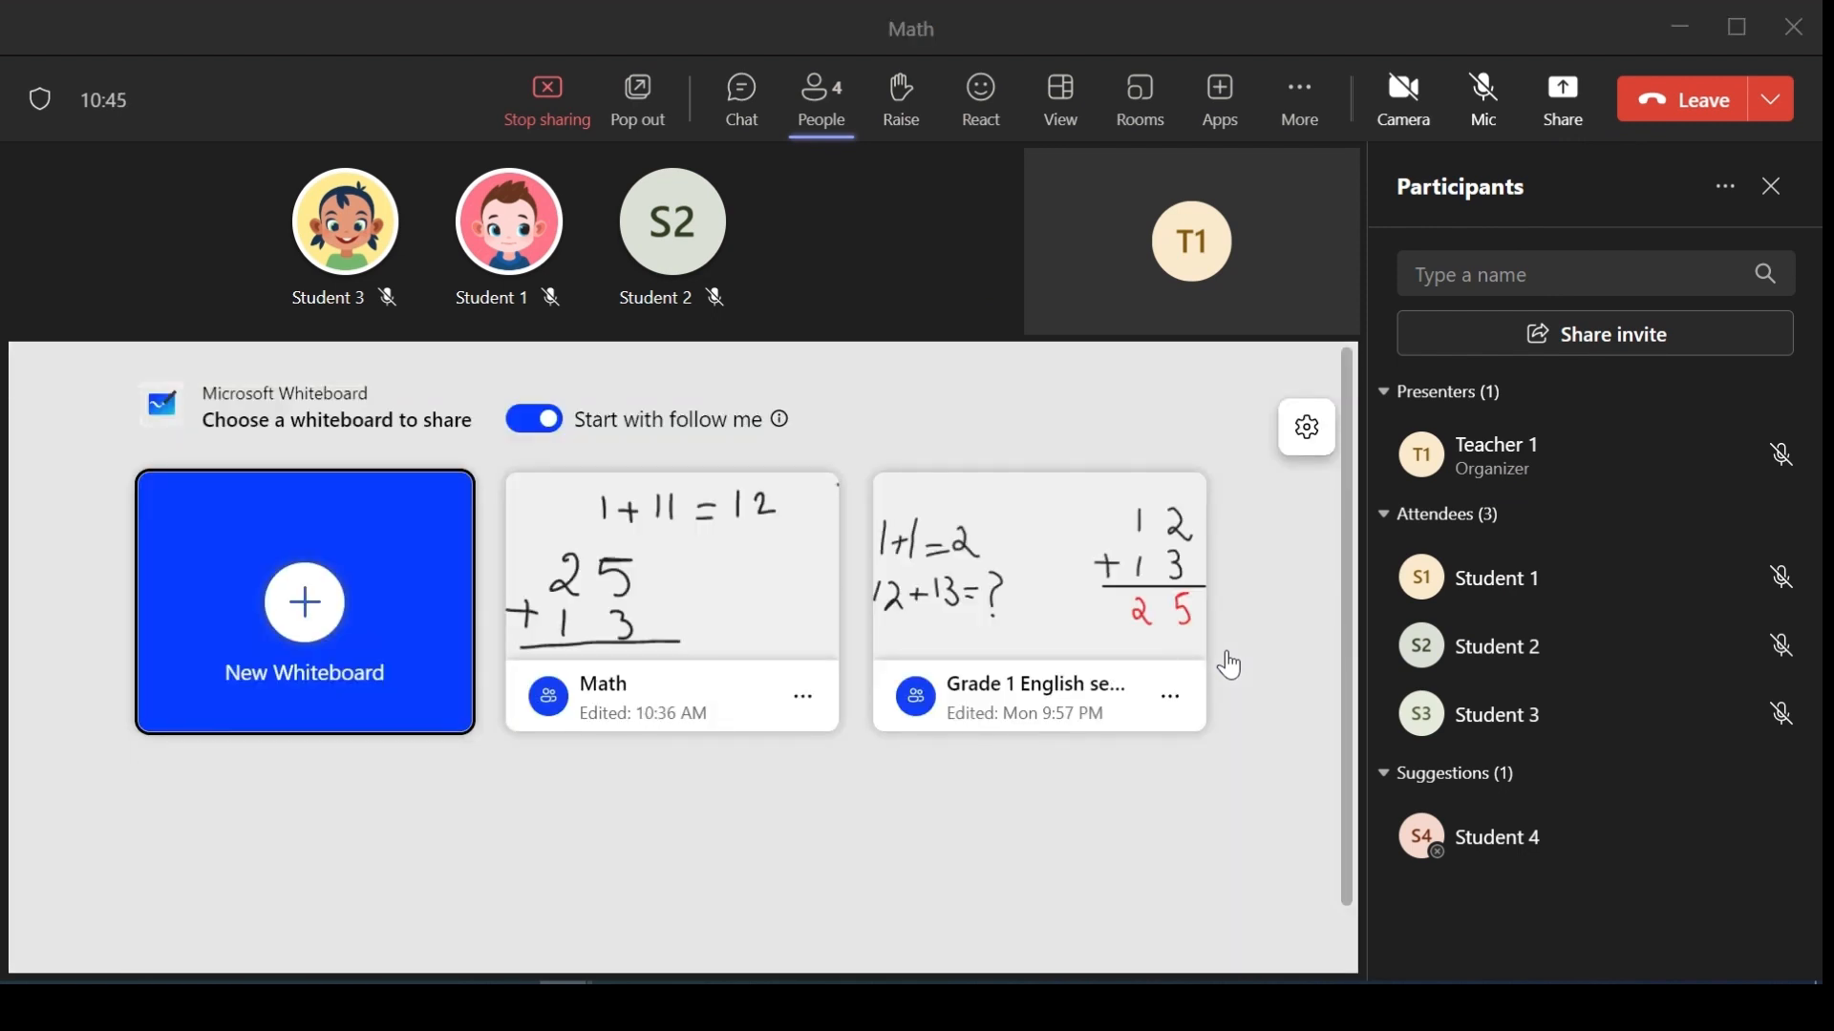
left_click(267, 596)
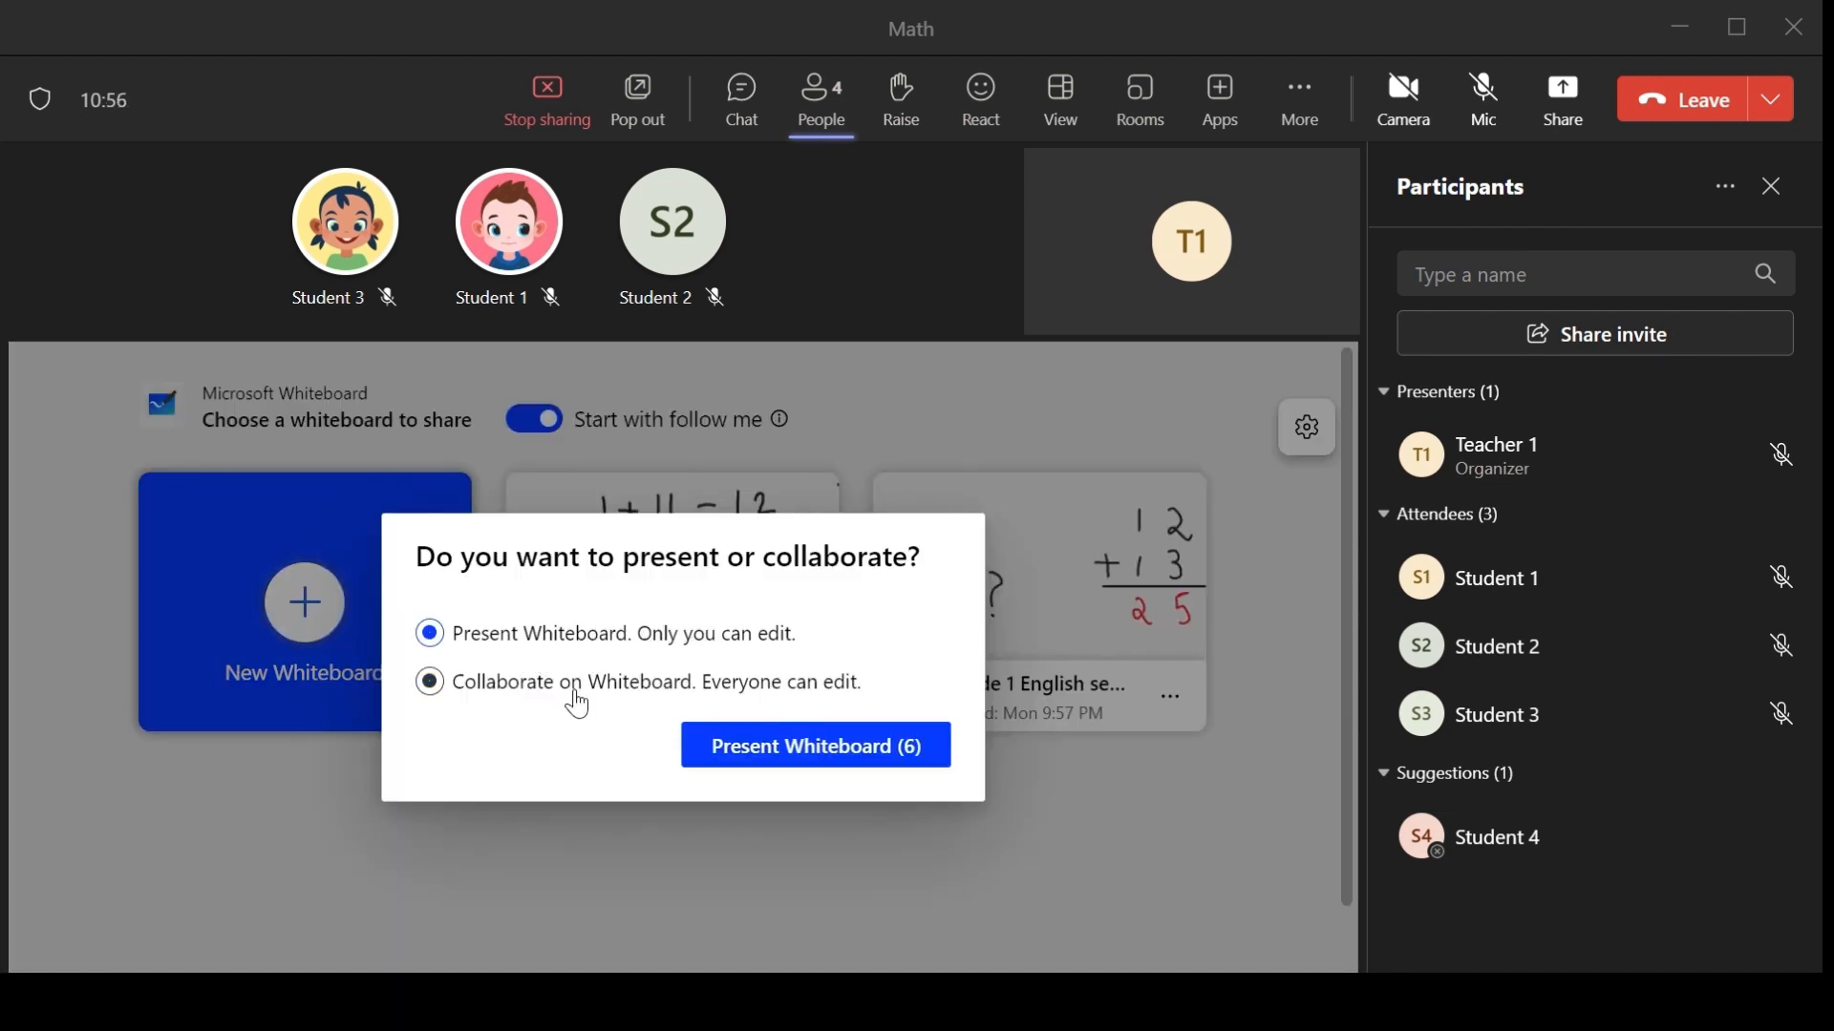
left_click(429, 684)
left_click(798, 745)
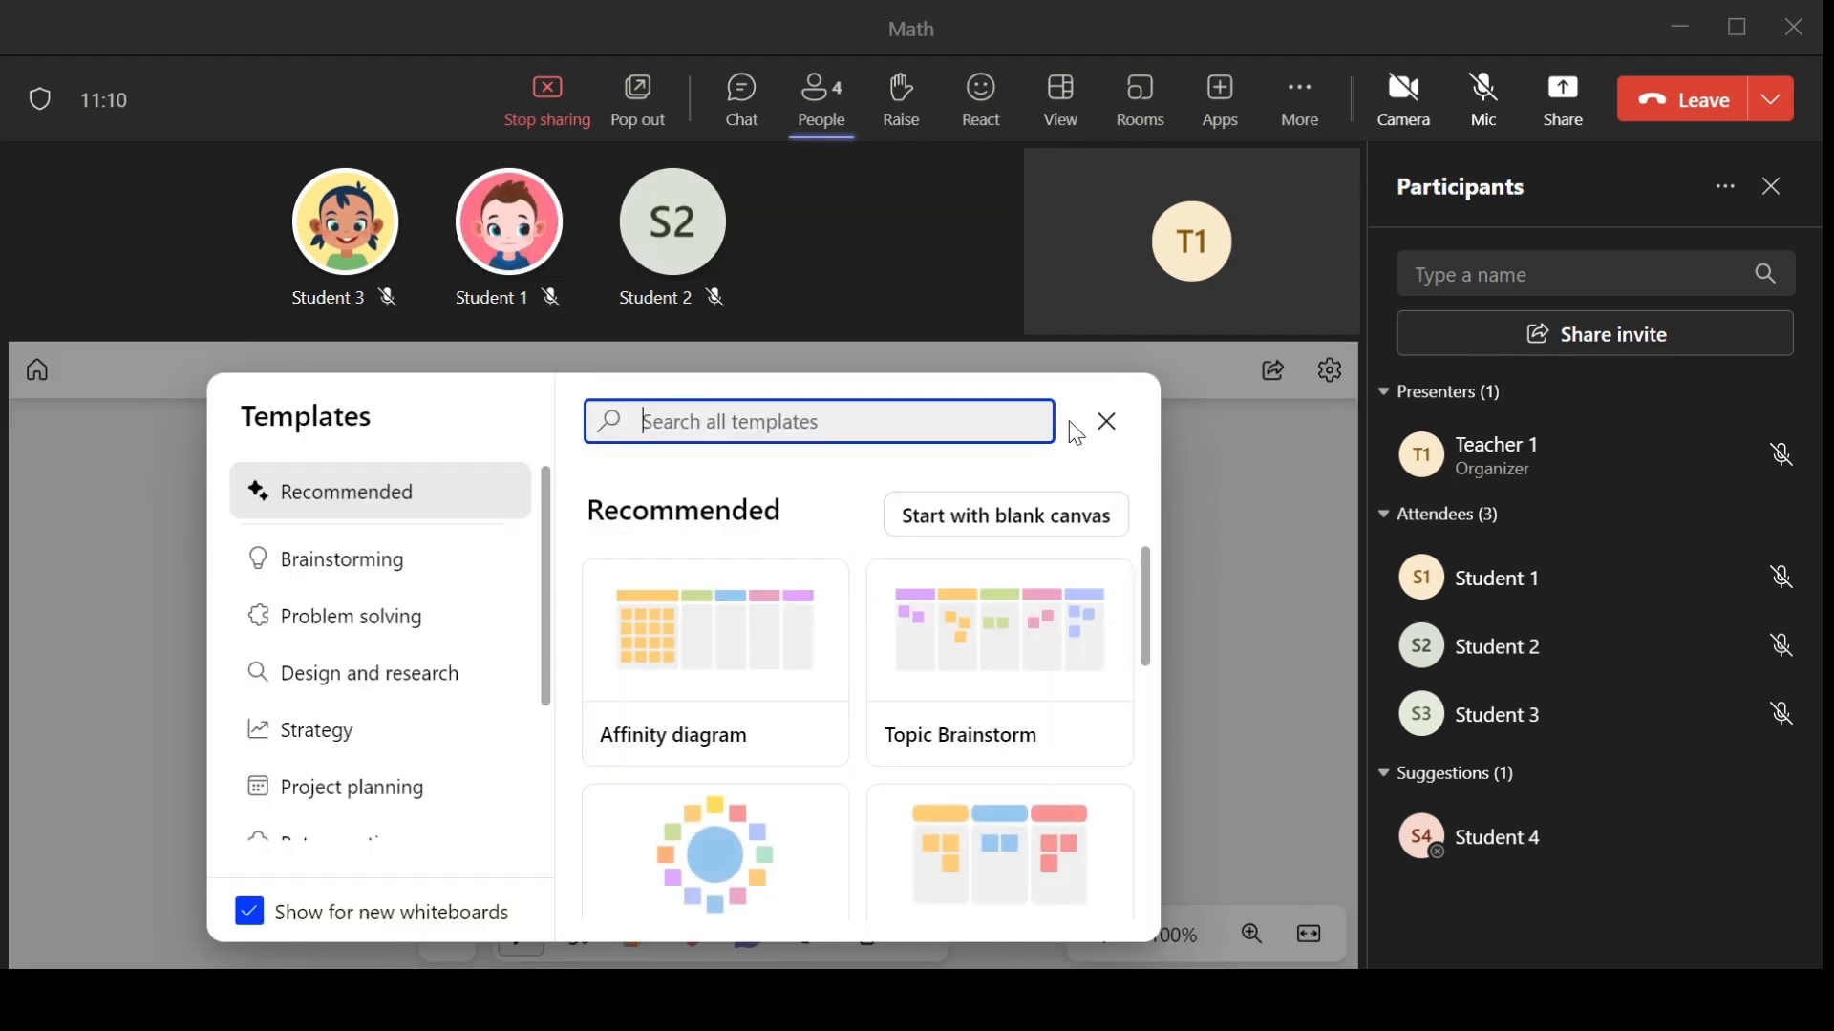
left_click(1107, 425)
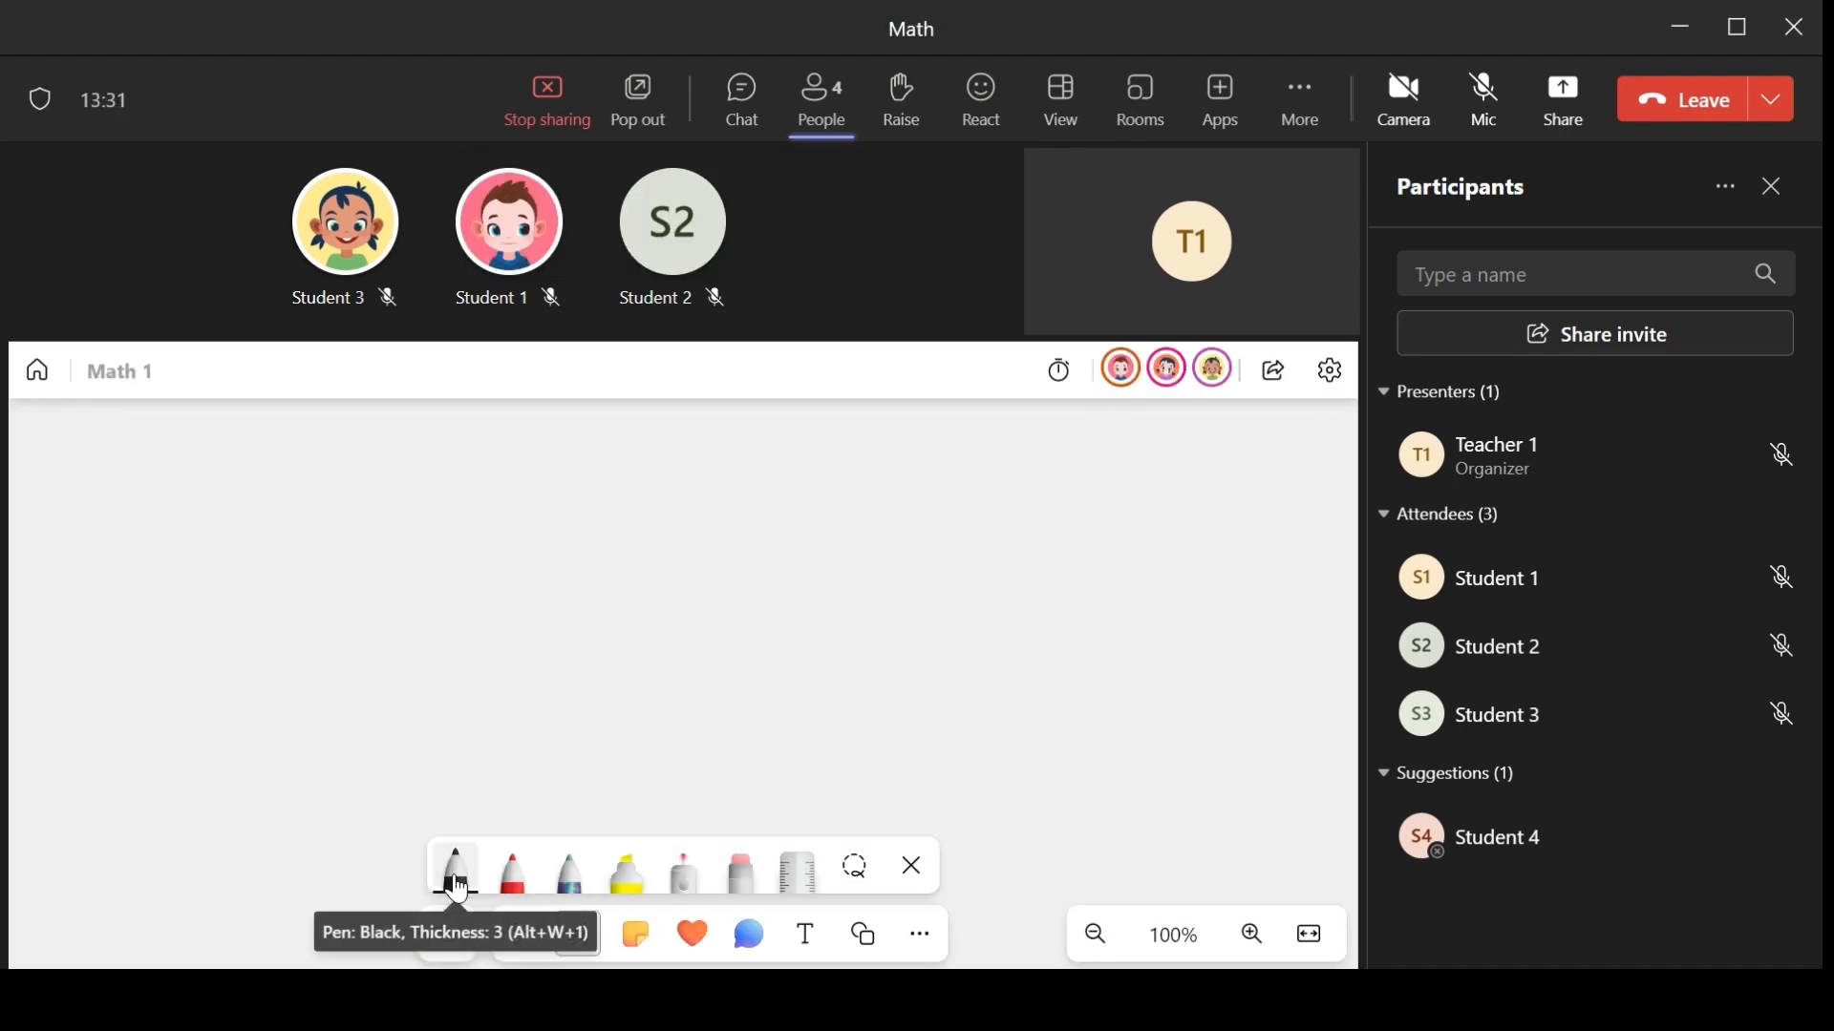
Handwrite the column addition 25 + 34 on the whiteboard with the black pen
left_click(458, 891)
left_click_drag(546, 478, 550, 474)
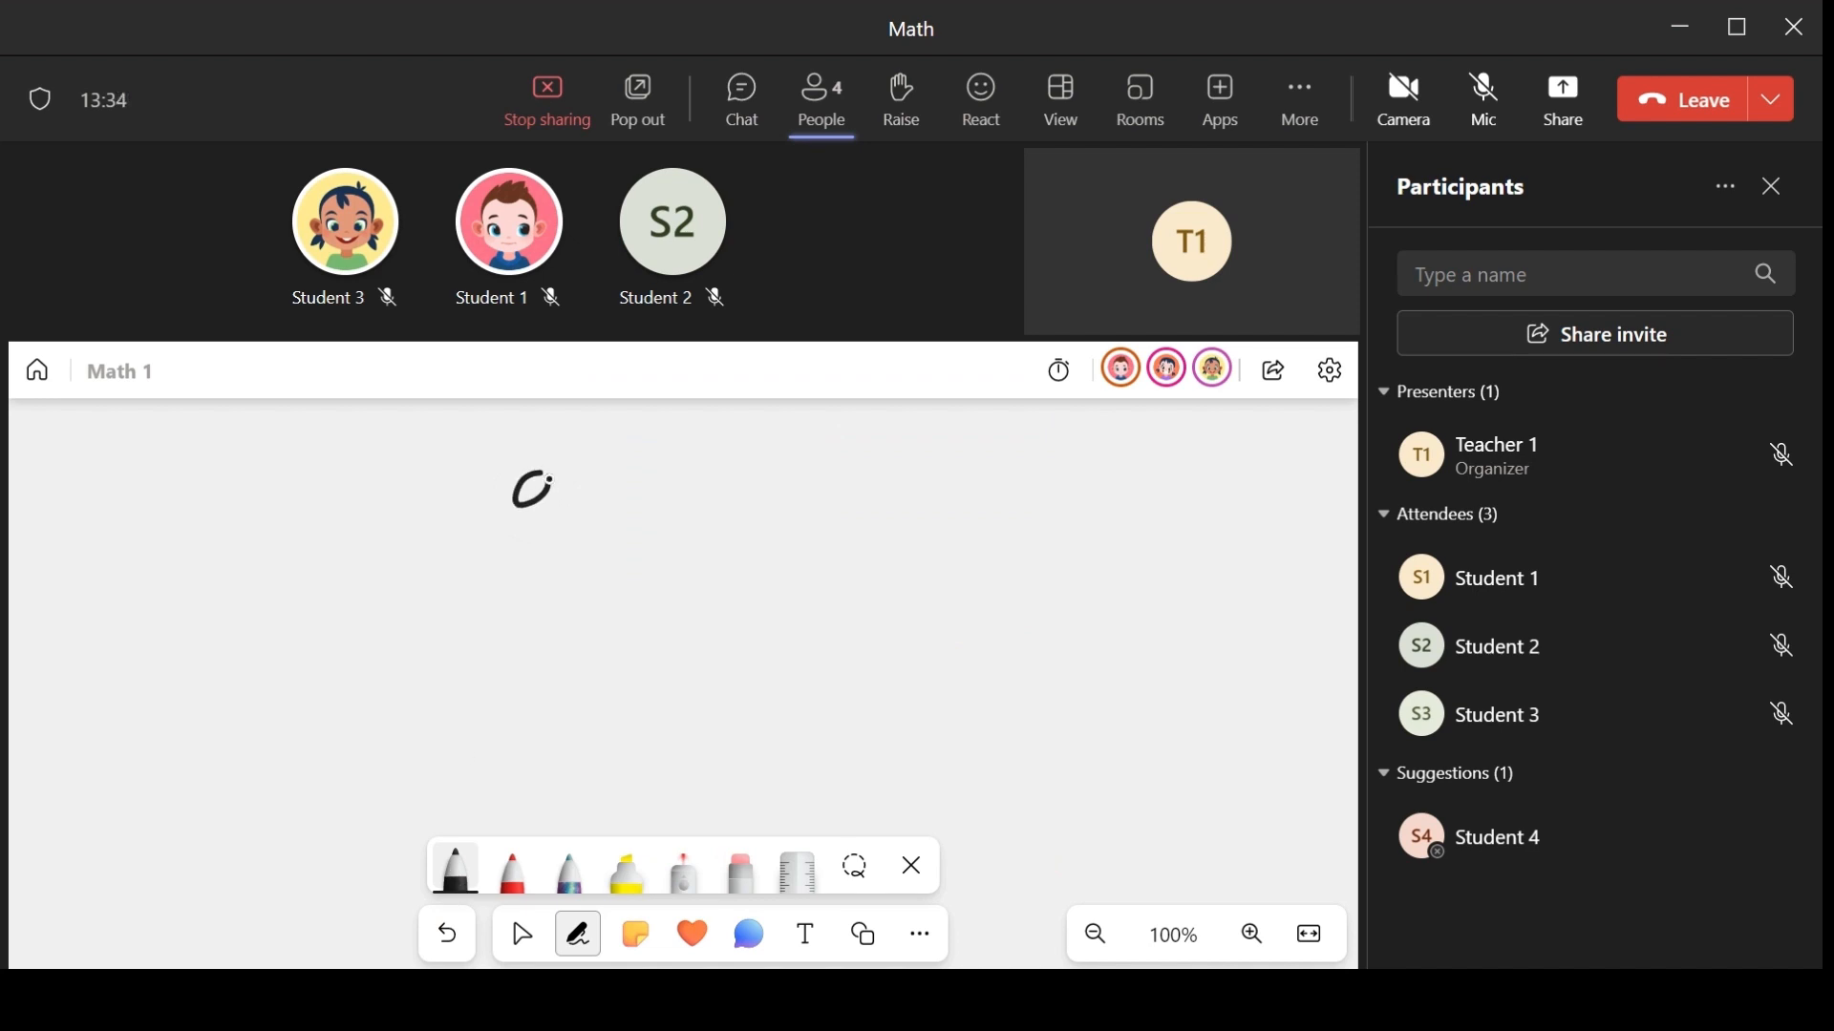
mouse_move(544, 475)
left_mouse_down()
mouse_move(557, 521)
mouse_move(511, 565)
mouse_move(548, 572)
left_mouse_up()
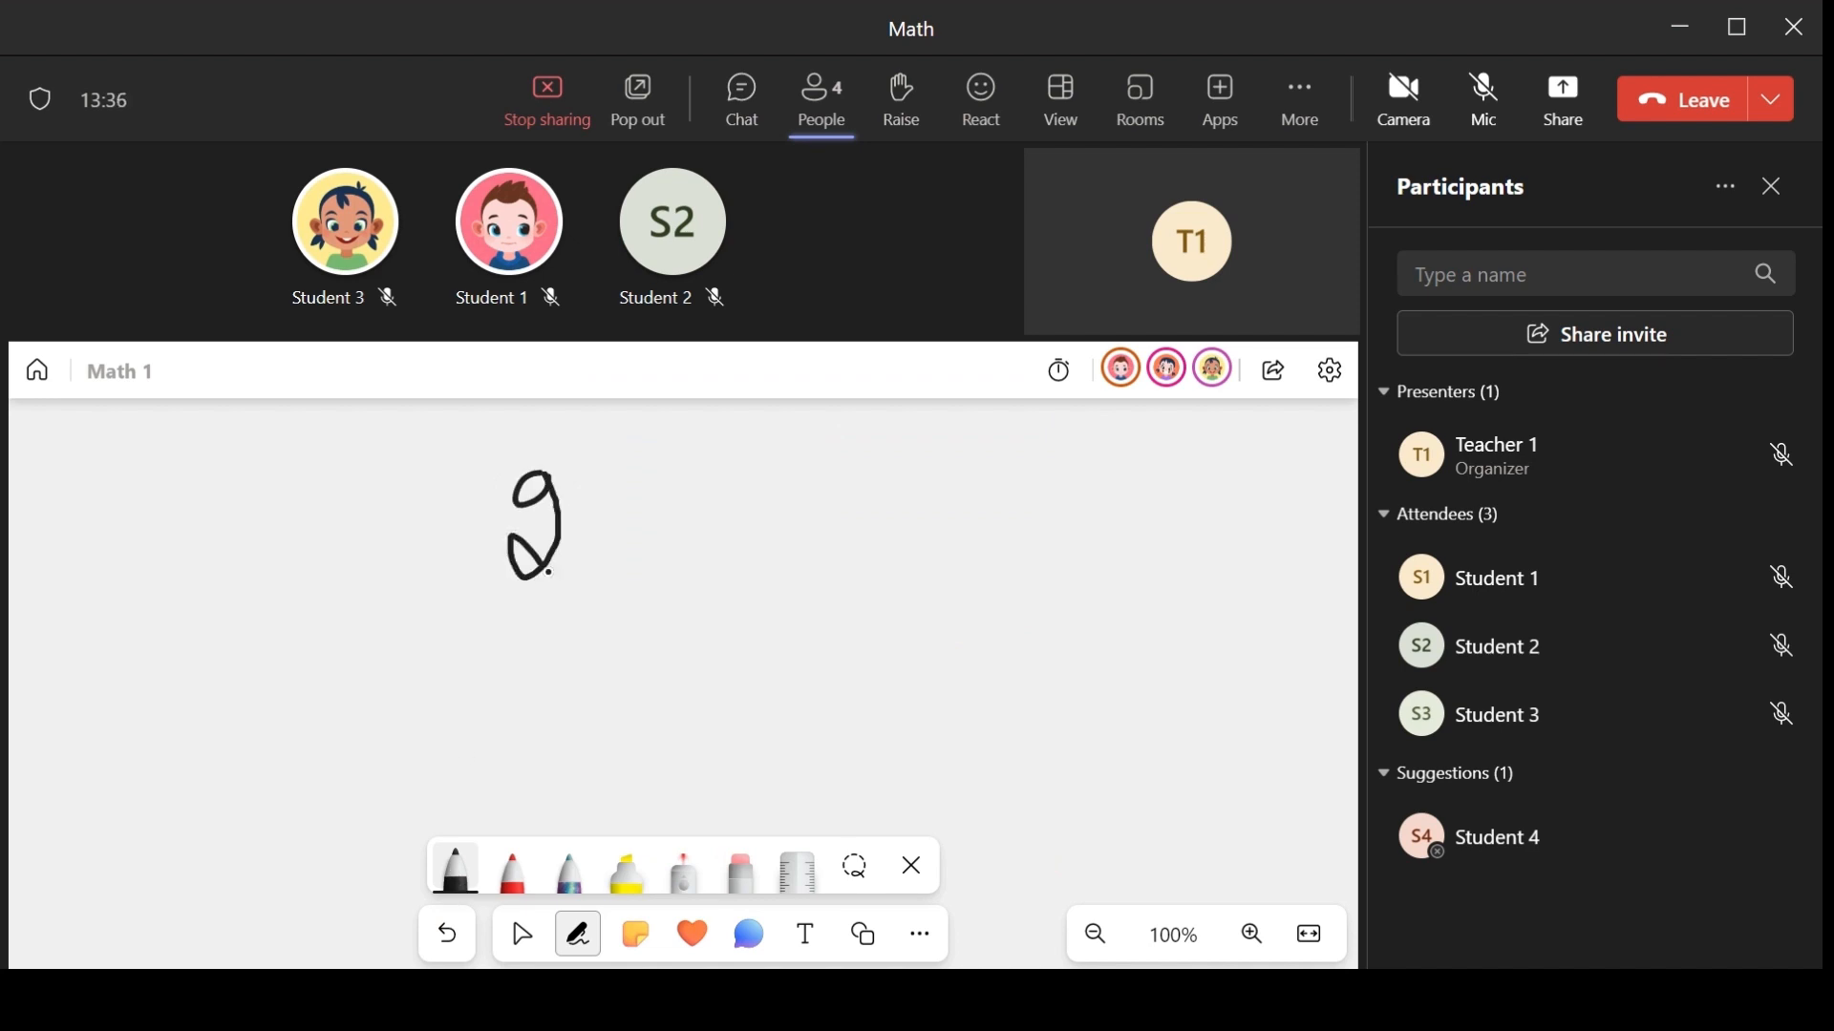
mouse_move(659, 469)
left_mouse_down()
mouse_move(672, 523)
mouse_move(722, 539)
mouse_move(676, 572)
left_mouse_up()
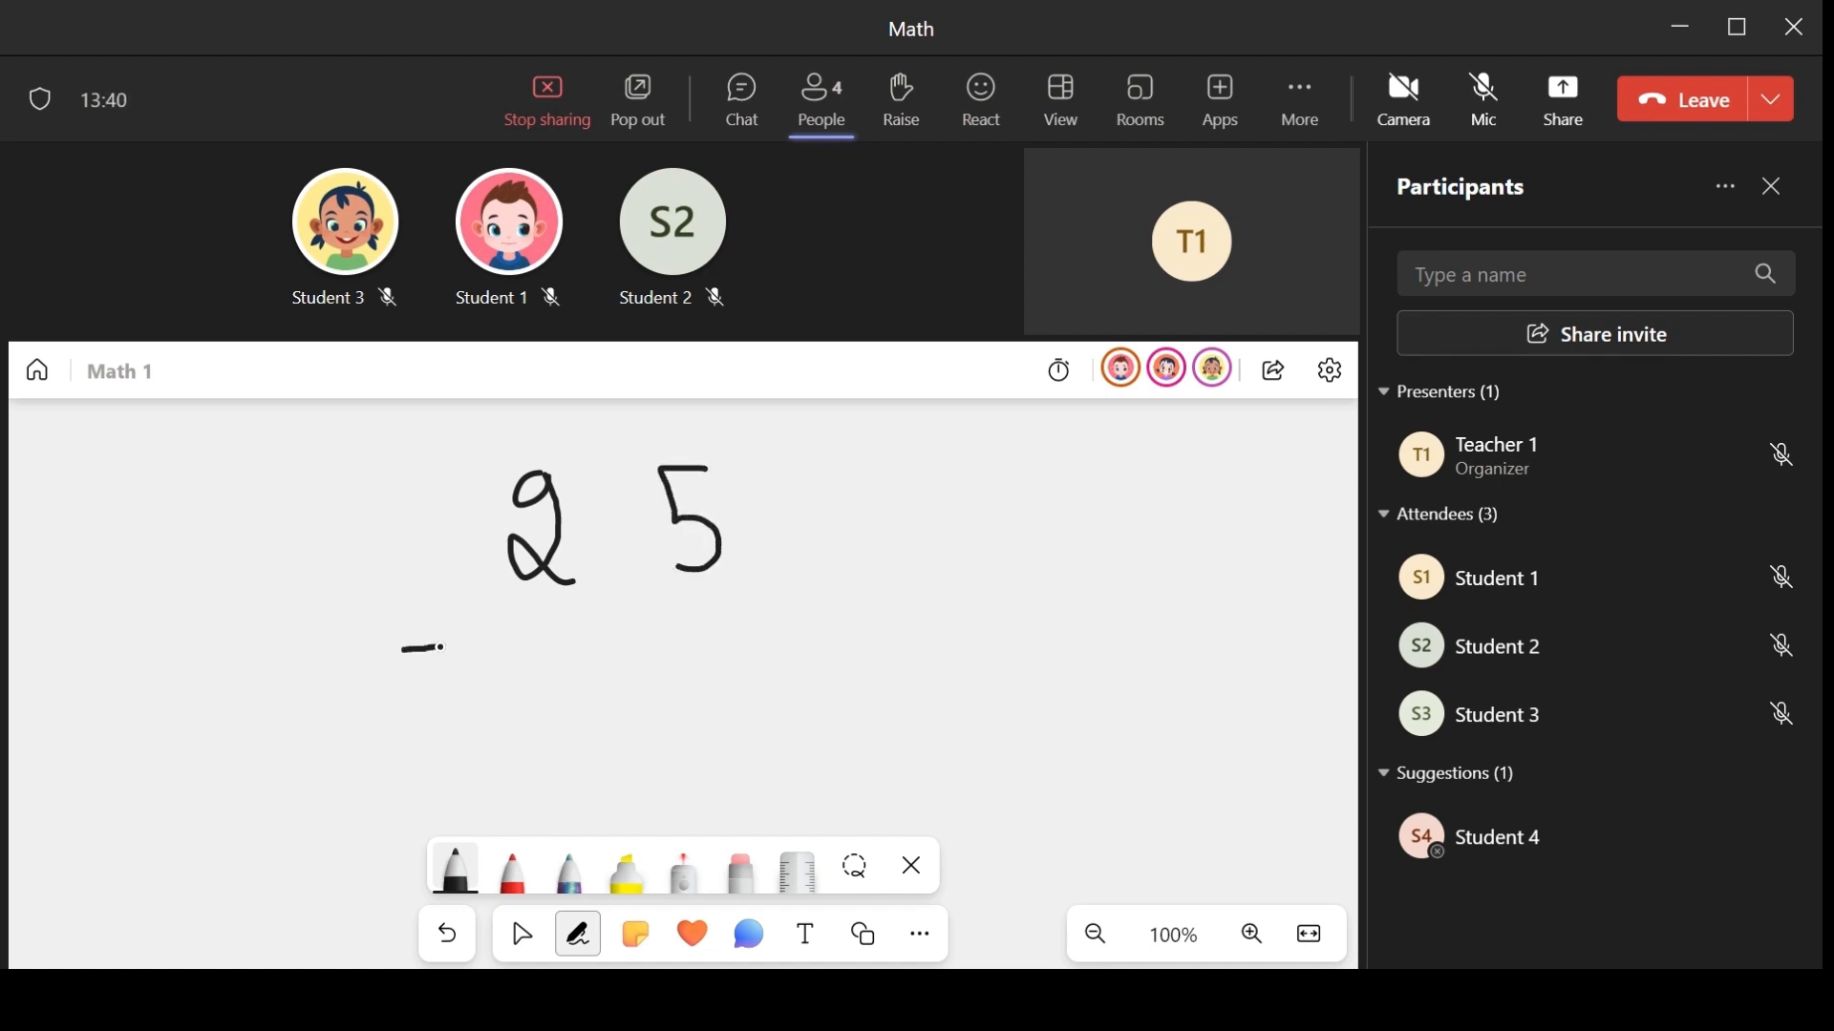
left_click_drag(522, 646, 533, 727)
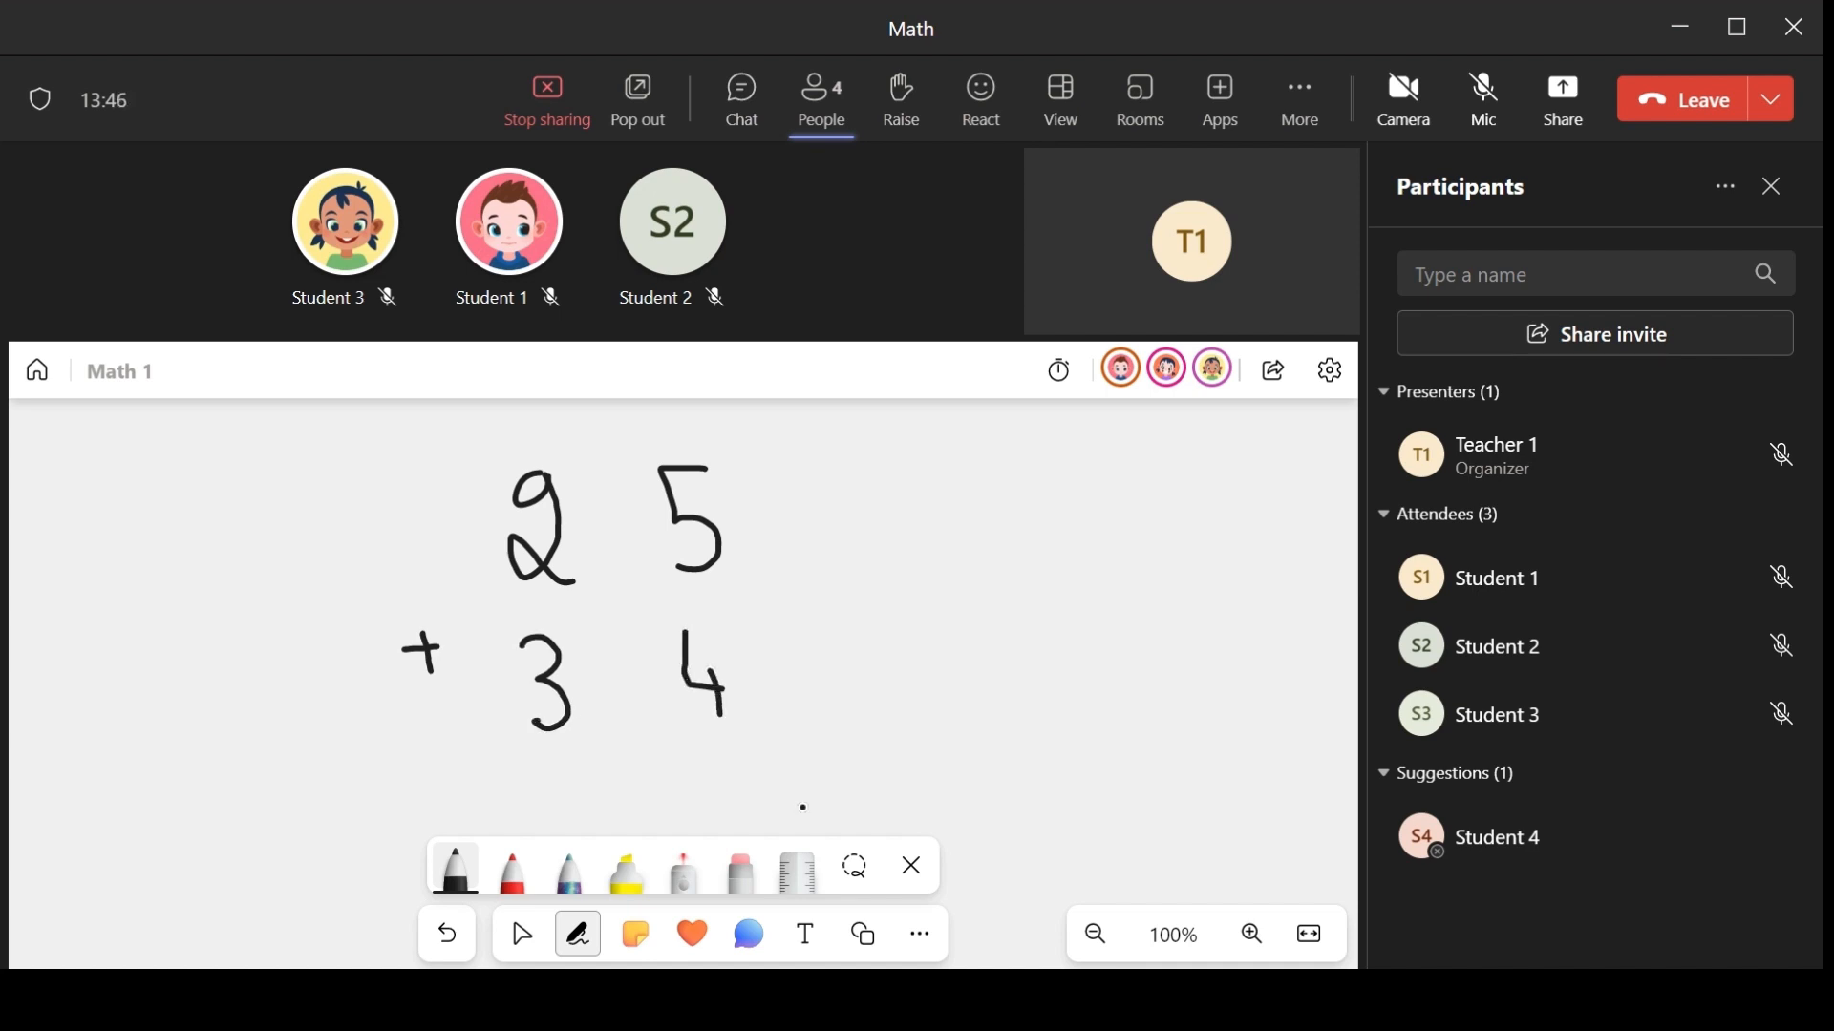
Align the horizontal ruler just below 34, draw a straight black sum line along it, and close the inking tools
left_click(797, 870)
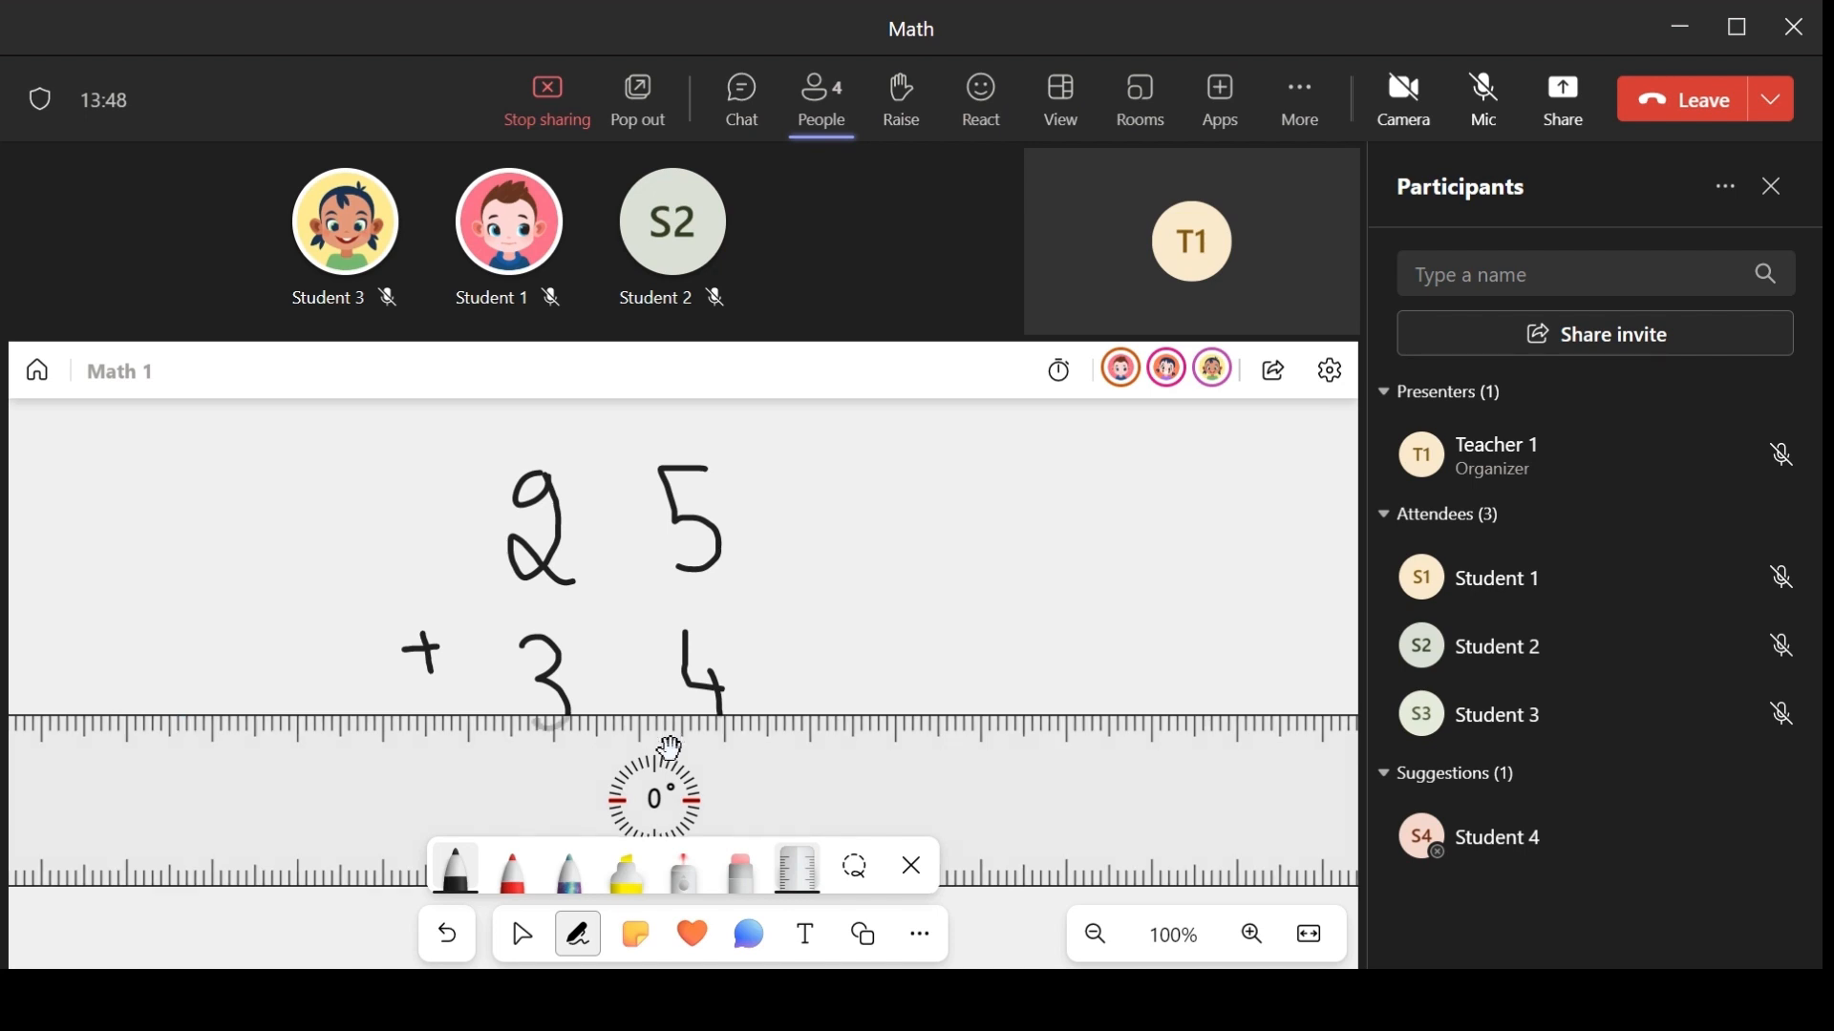
left_click_drag(671, 748, 668, 774)
left_click(454, 874)
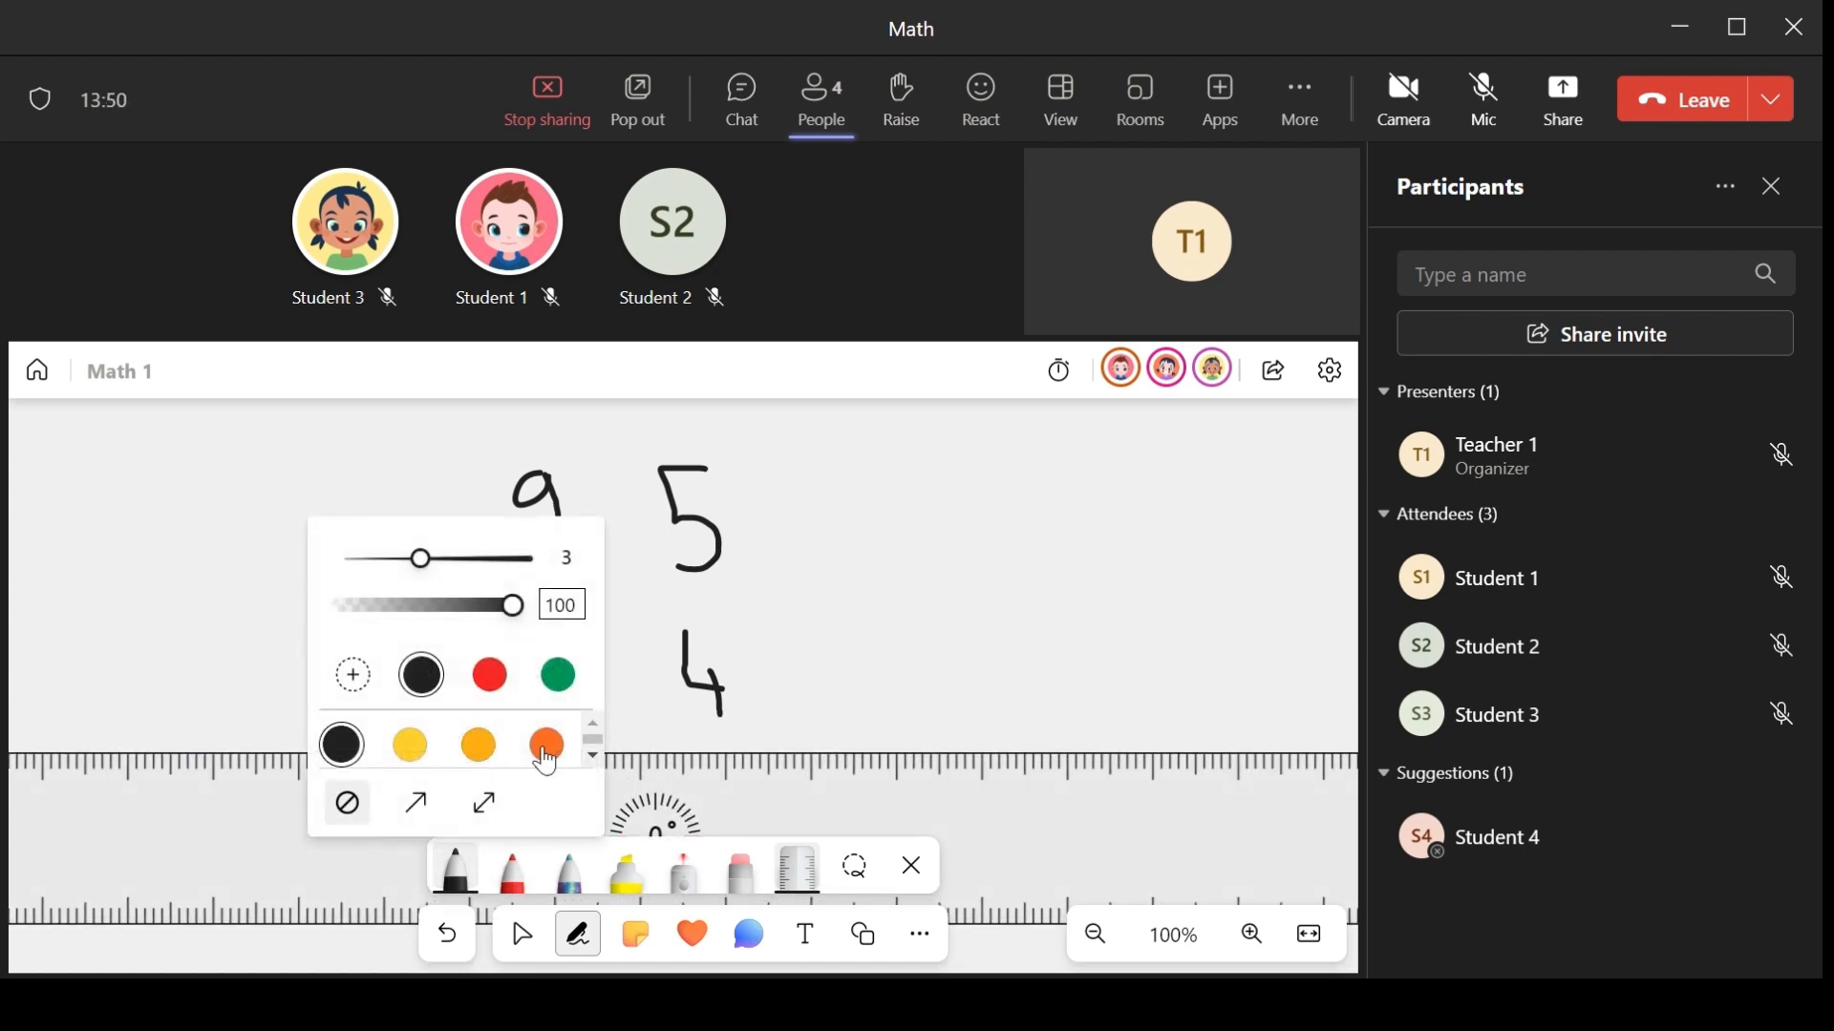
left_click_drag(645, 750, 464, 751)
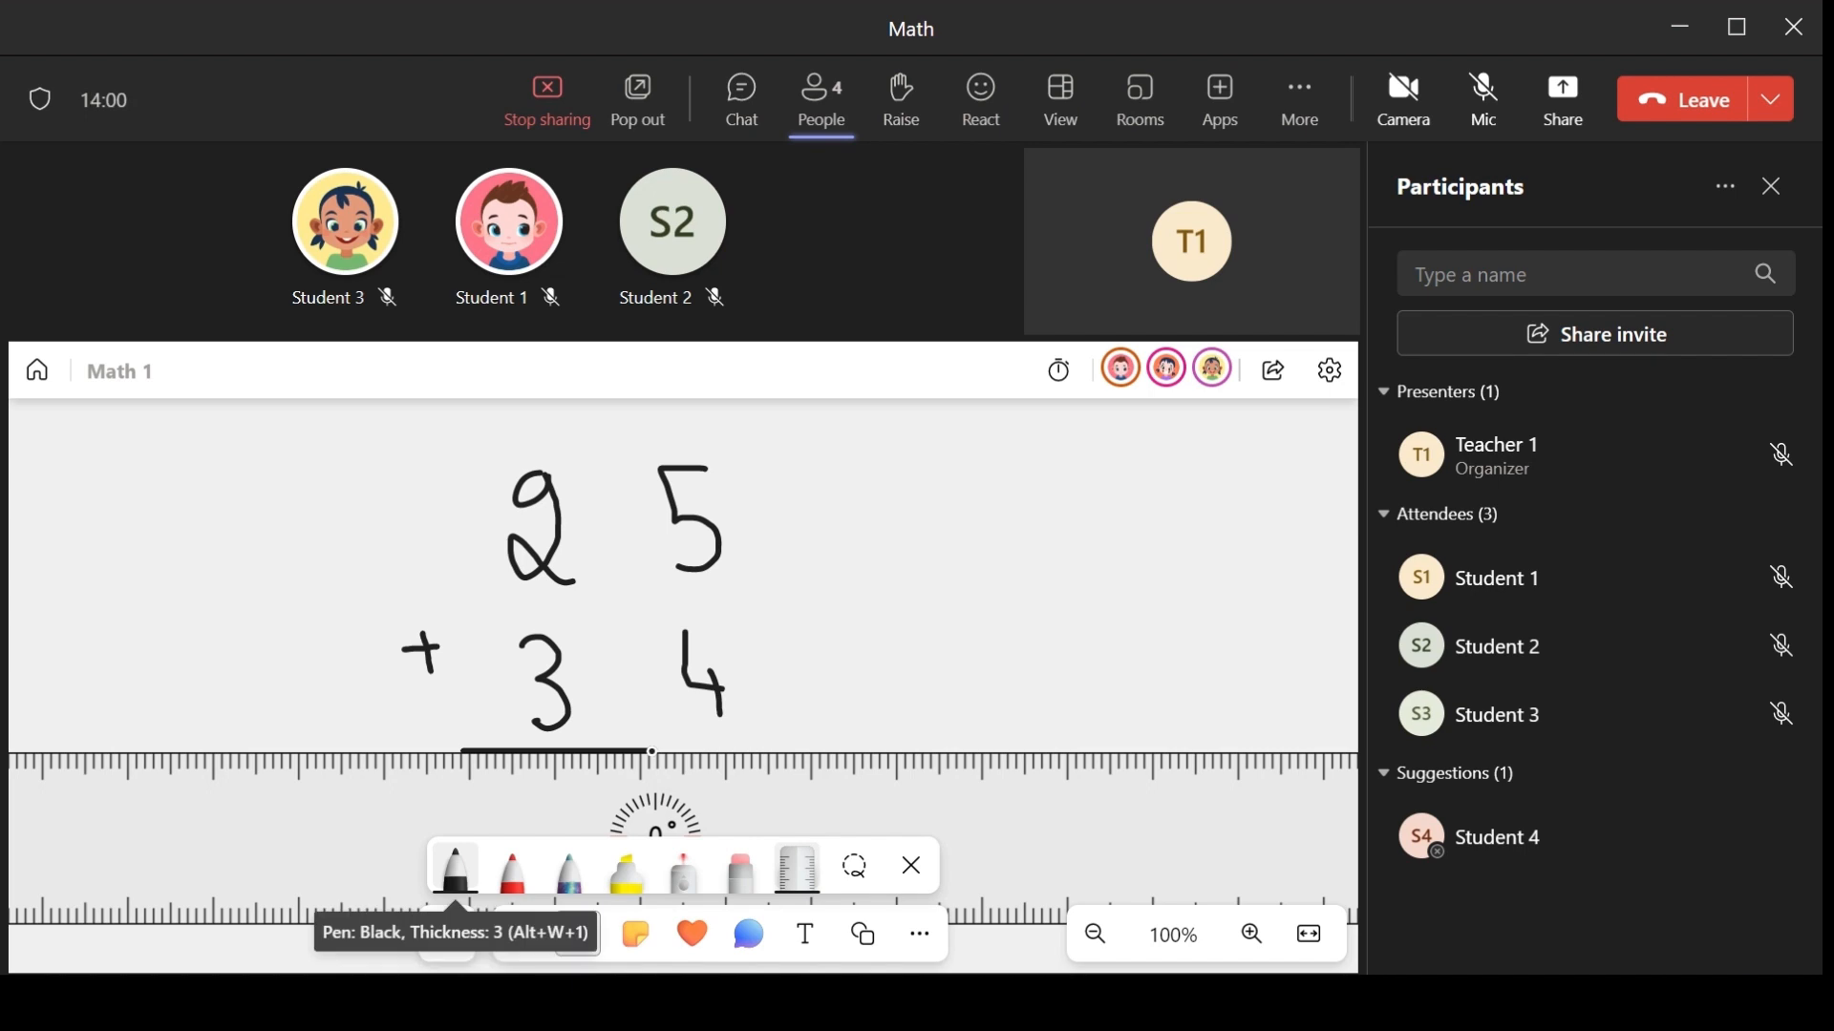
mouse_move(653, 751)
left_mouse_down()
mouse_move(763, 752)
mouse_move(441, 761)
left_mouse_up()
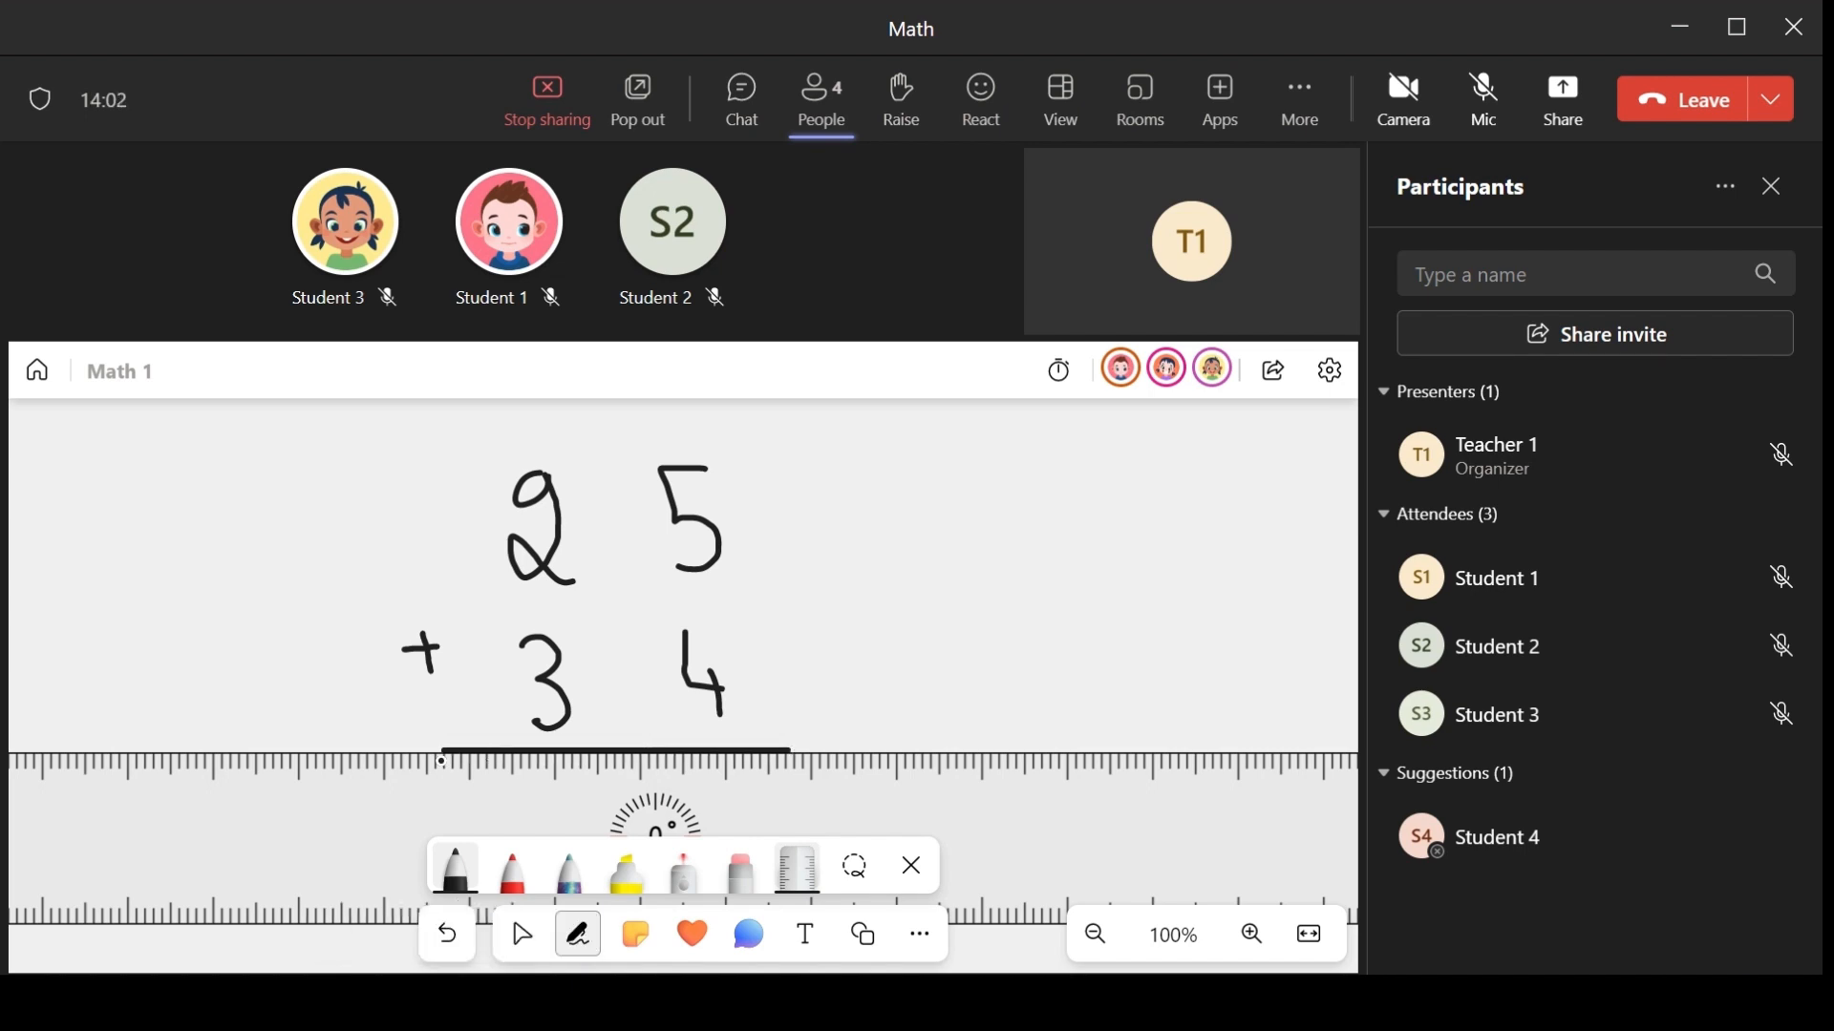
left_click(911, 866)
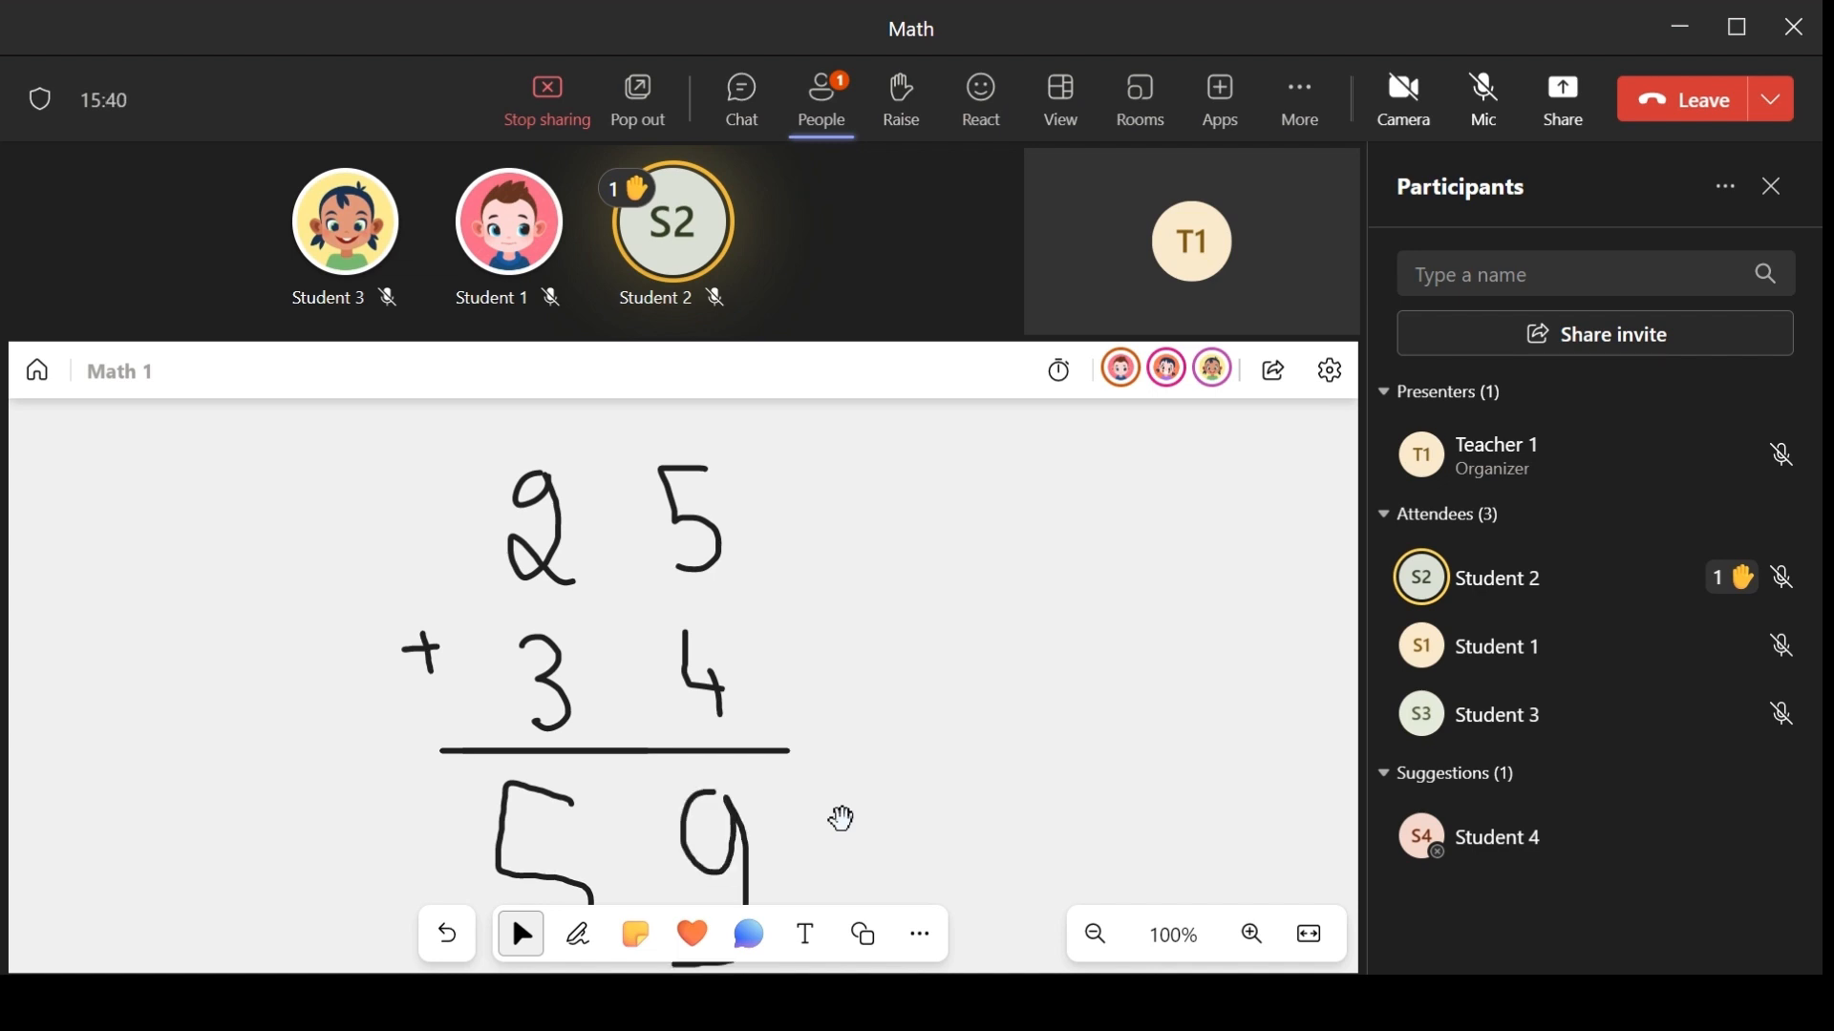
Set the black pen's opacity to 95 and handwrite the column addition 34 + 12 beside the first sum
left_click(1098, 938)
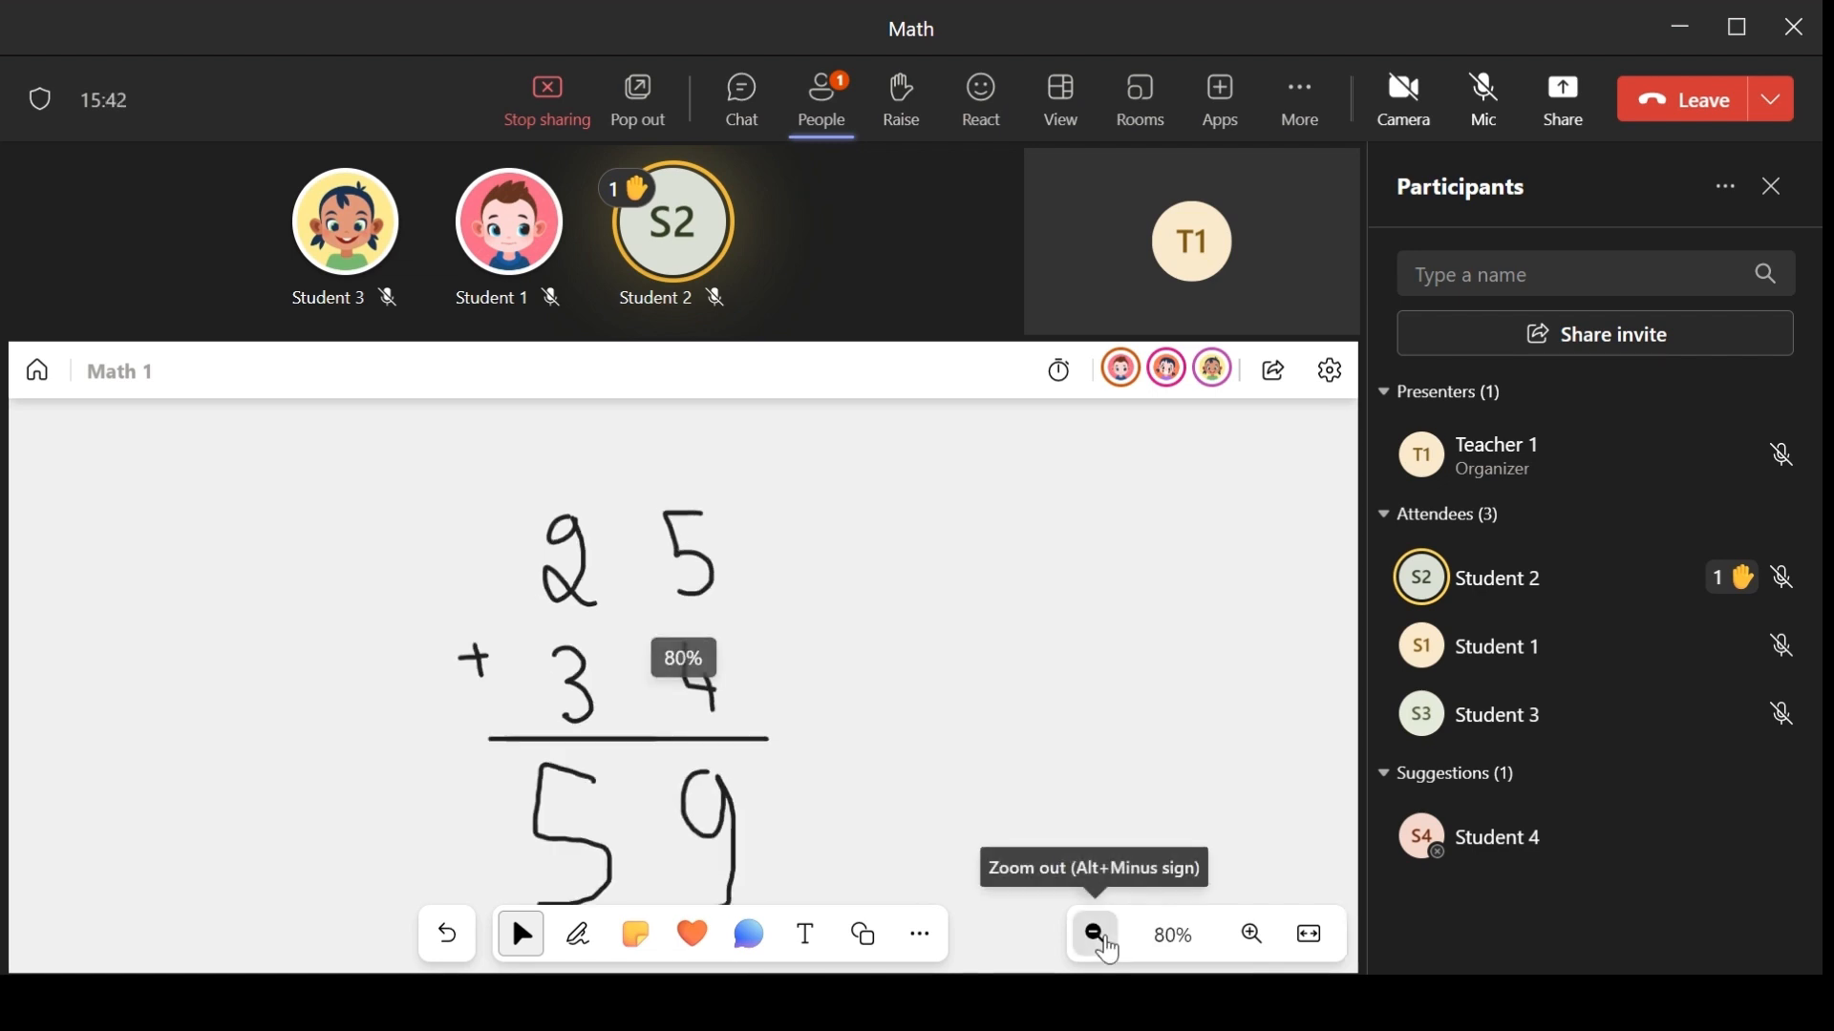
left_click(1098, 938)
mouse_move(1007, 736)
left_mouse_down()
mouse_move(966, 691)
mouse_move(847, 659)
mouse_move(741, 662)
left_mouse_up()
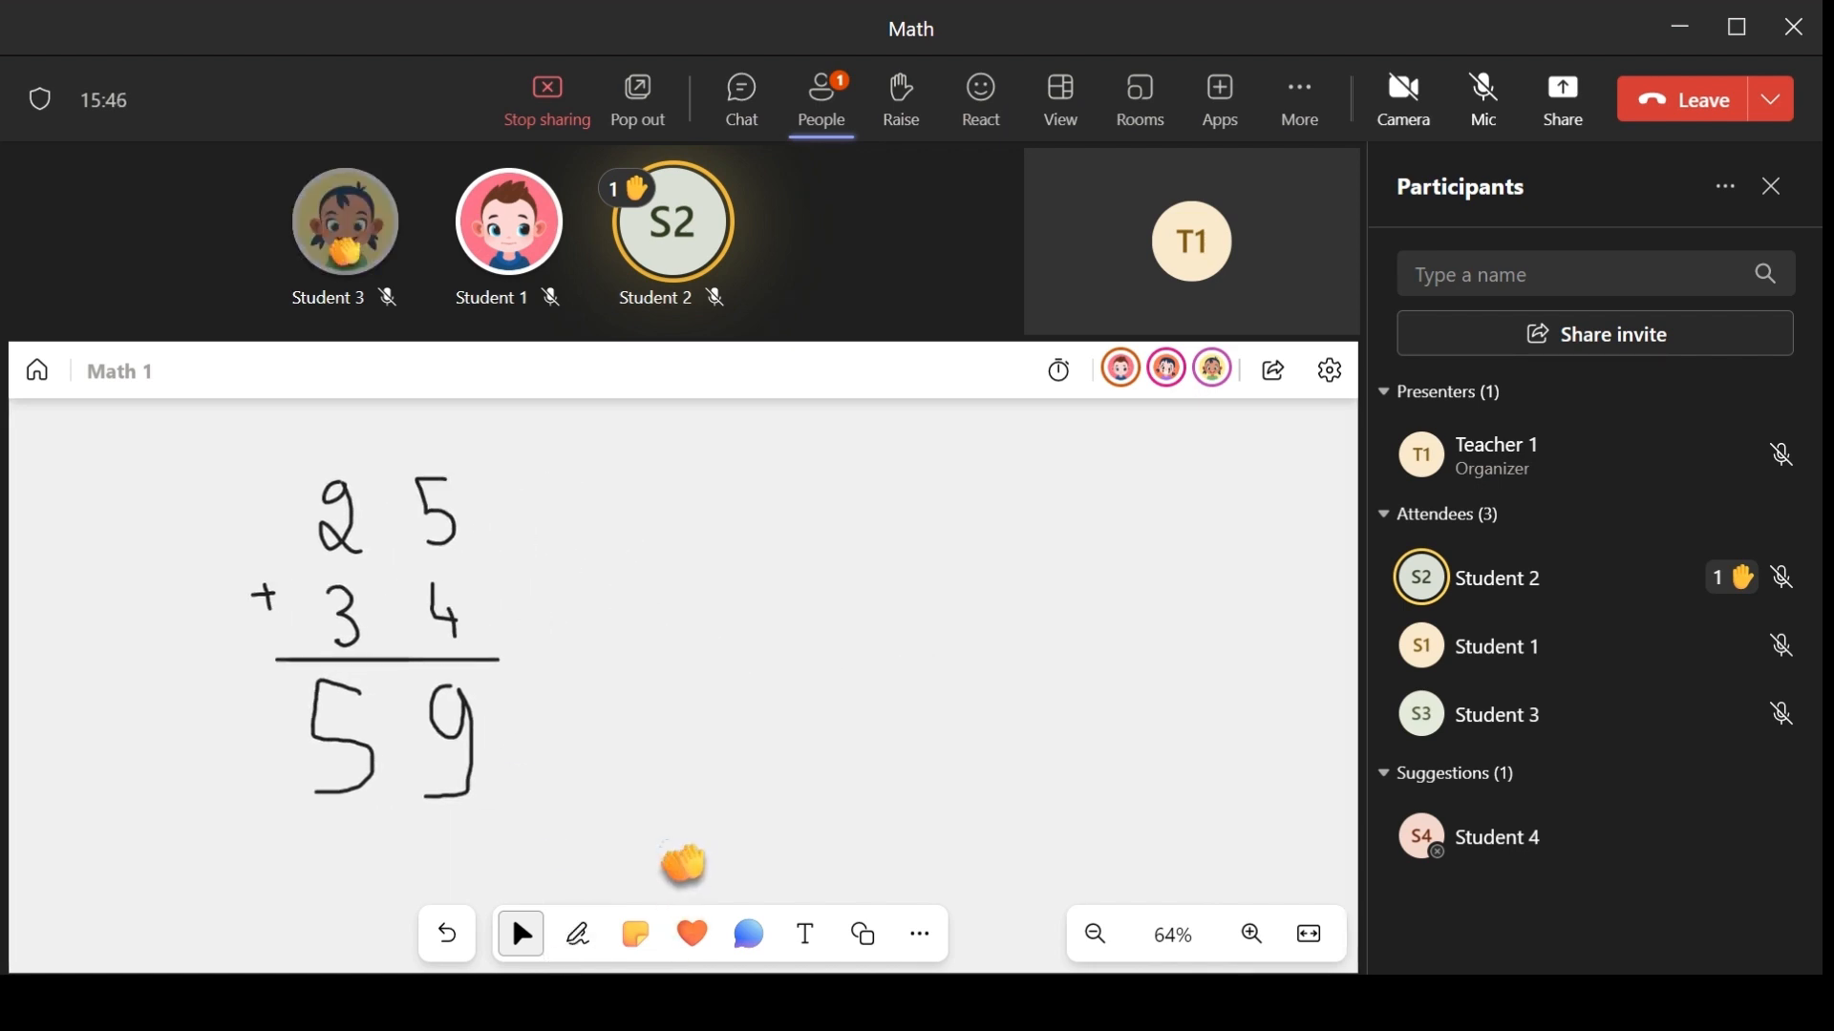
left_click(577, 936)
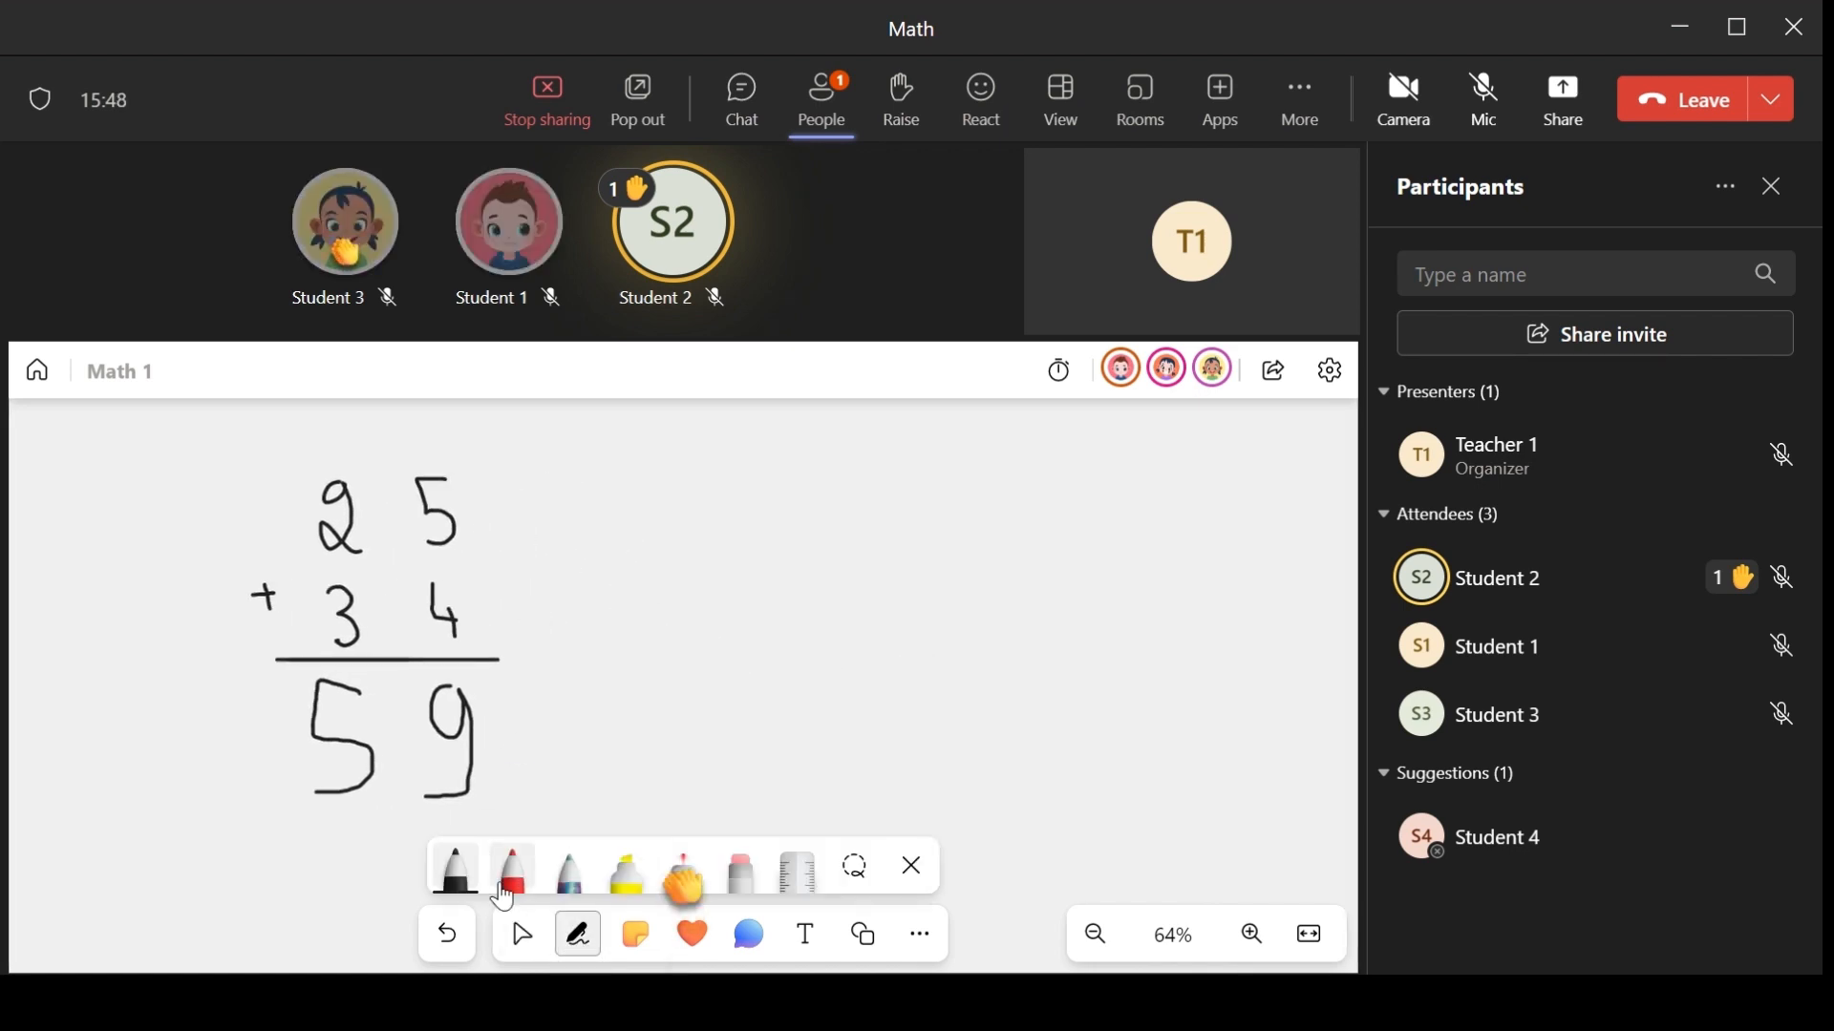
left_click(454, 871)
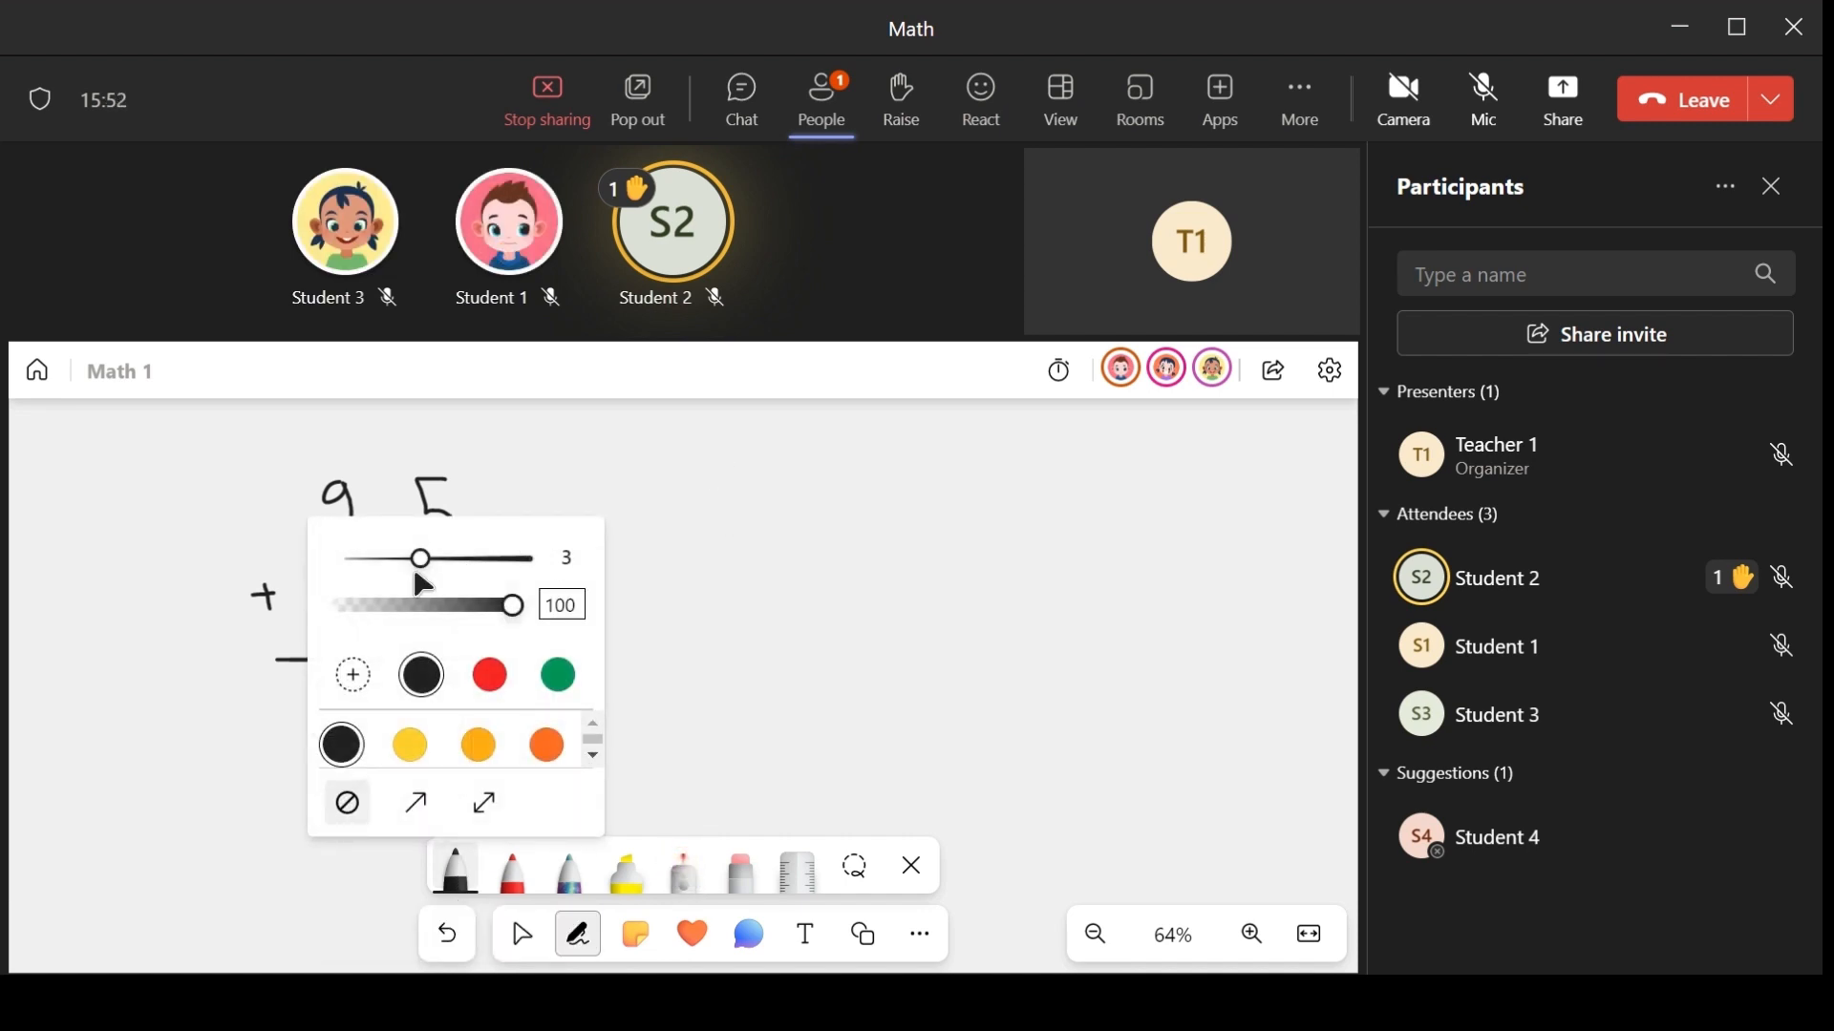
left_click(504, 607)
left_click(709, 567)
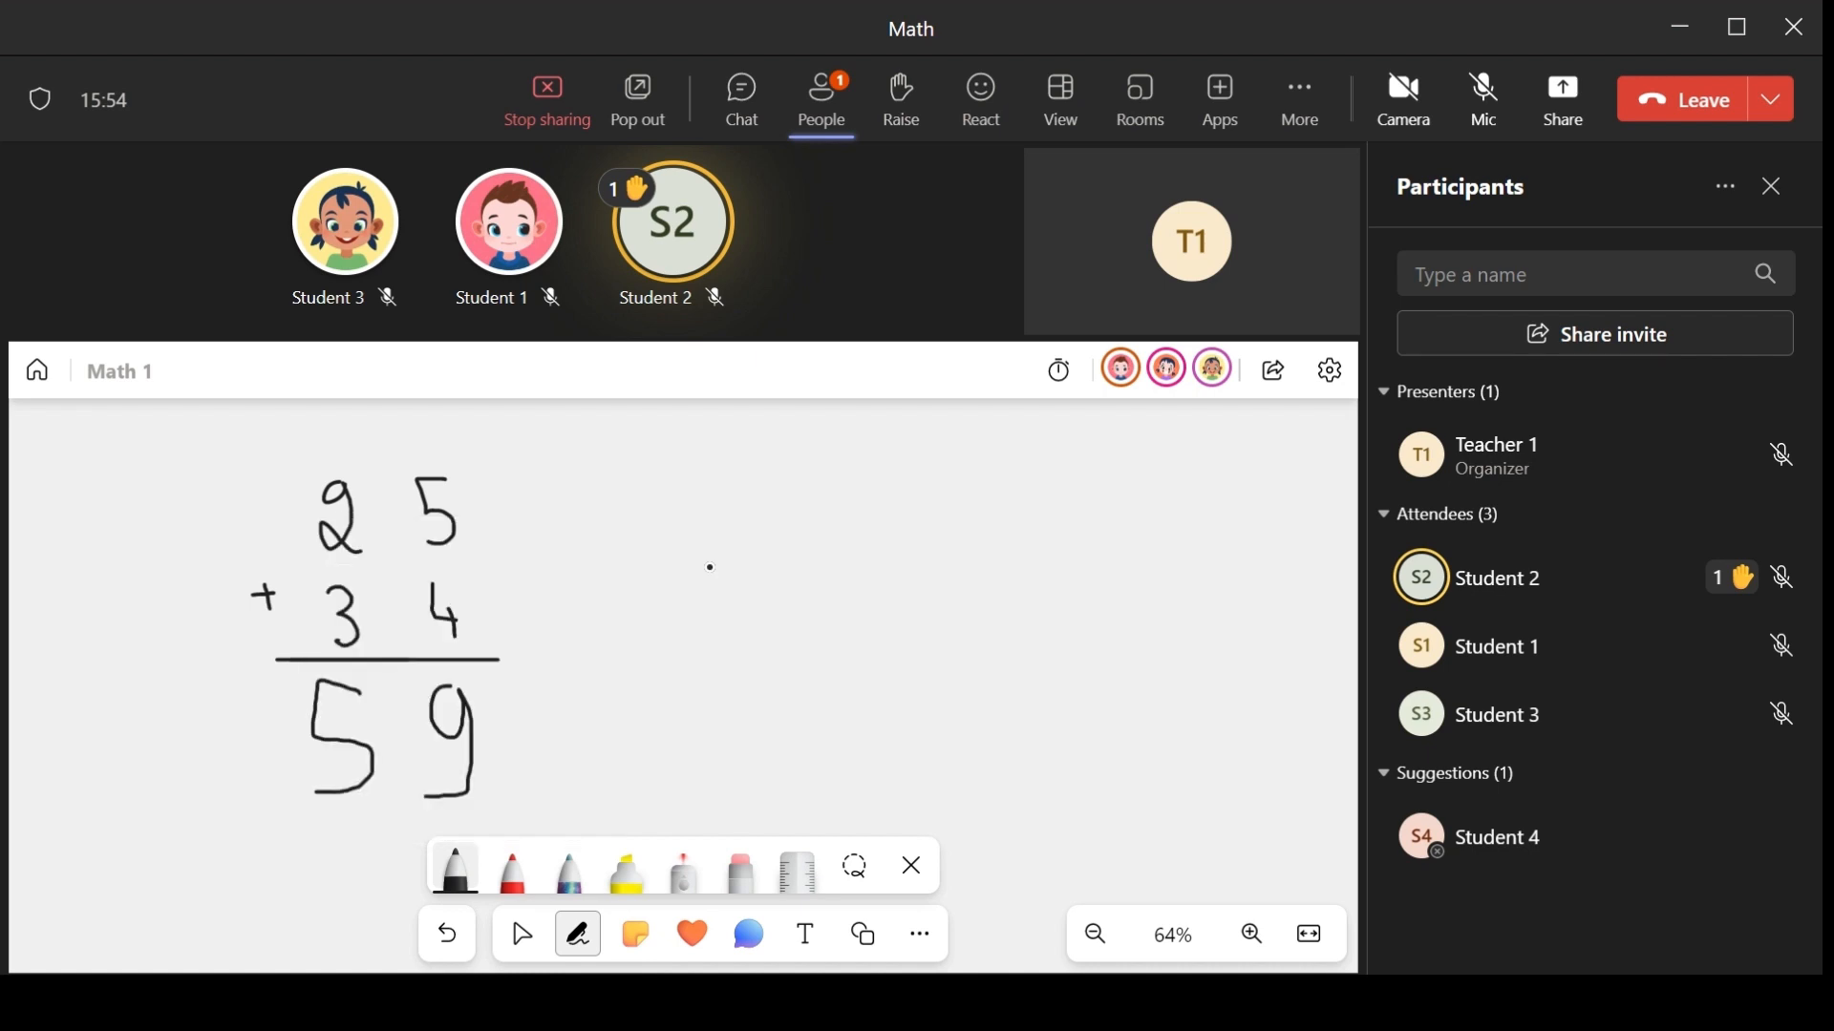
mouse_move(763, 482)
left_mouse_down()
mouse_move(810, 504)
mouse_move(816, 553)
mouse_move(794, 566)
left_mouse_up()
left_click_drag(888, 480, 927, 526)
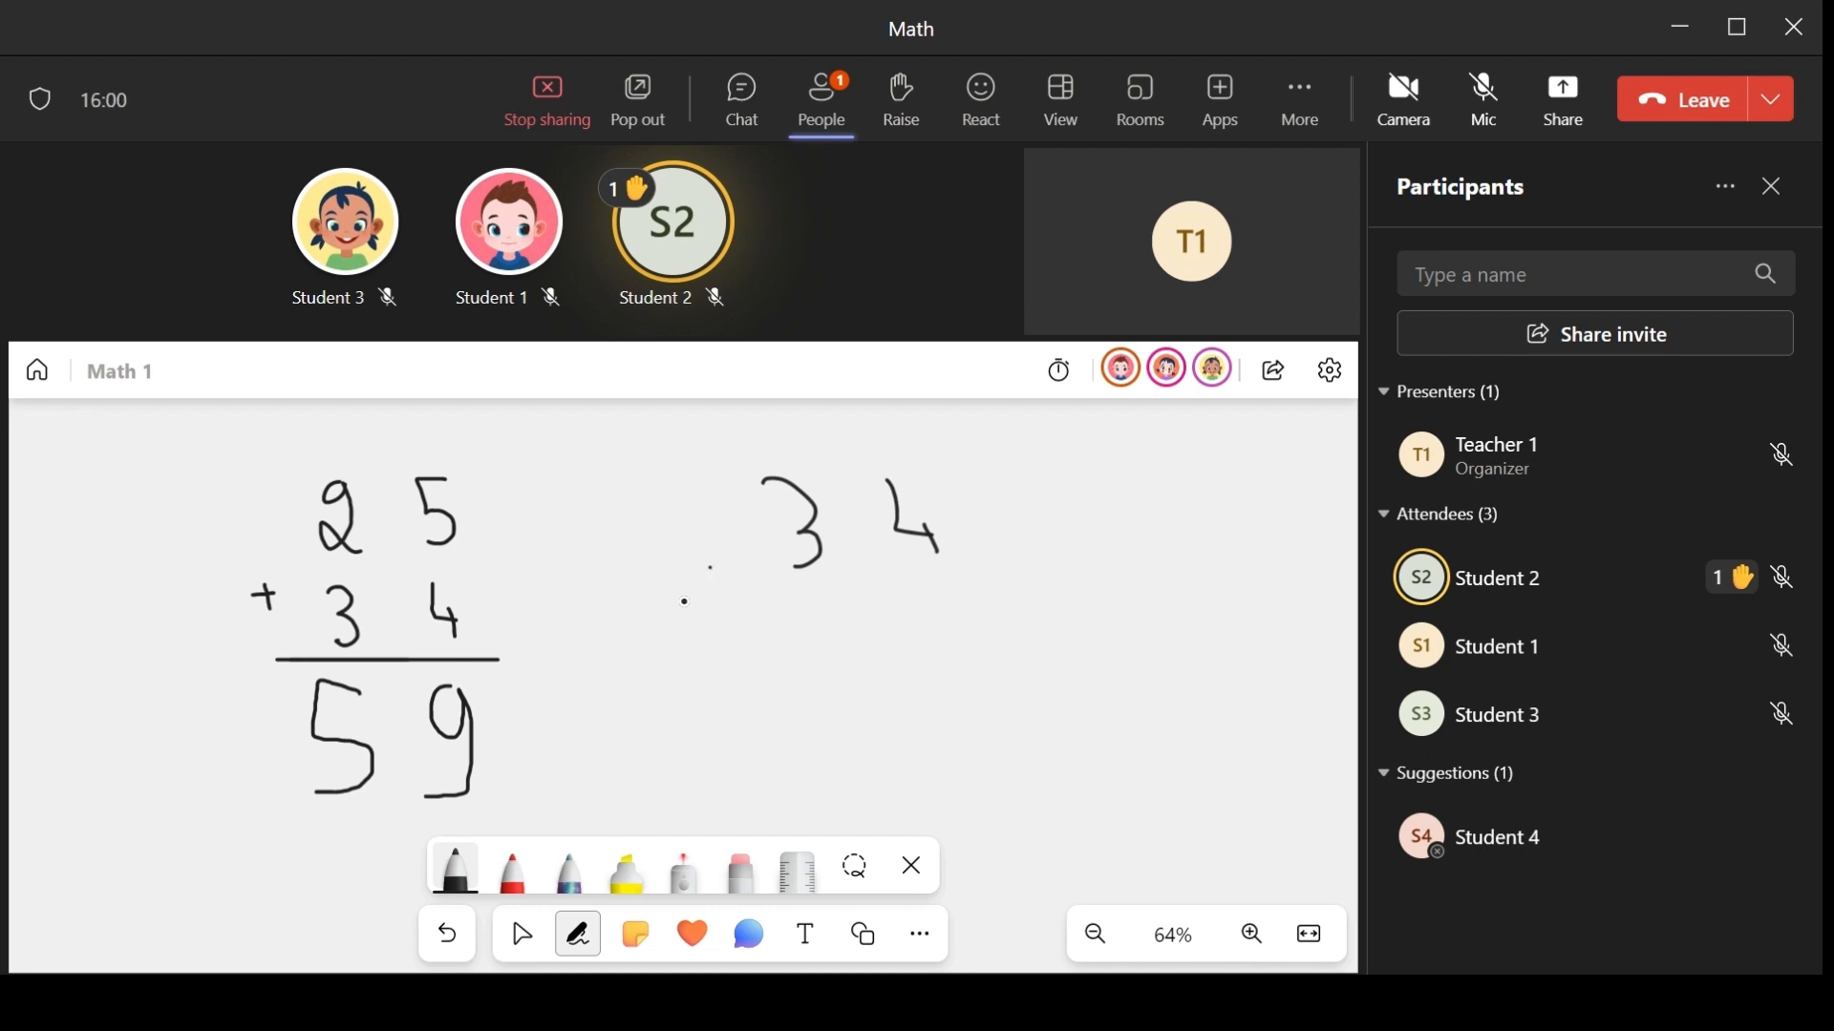
left_click_drag(685, 602, 808, 638)
left_click_drag(900, 600, 941, 656)
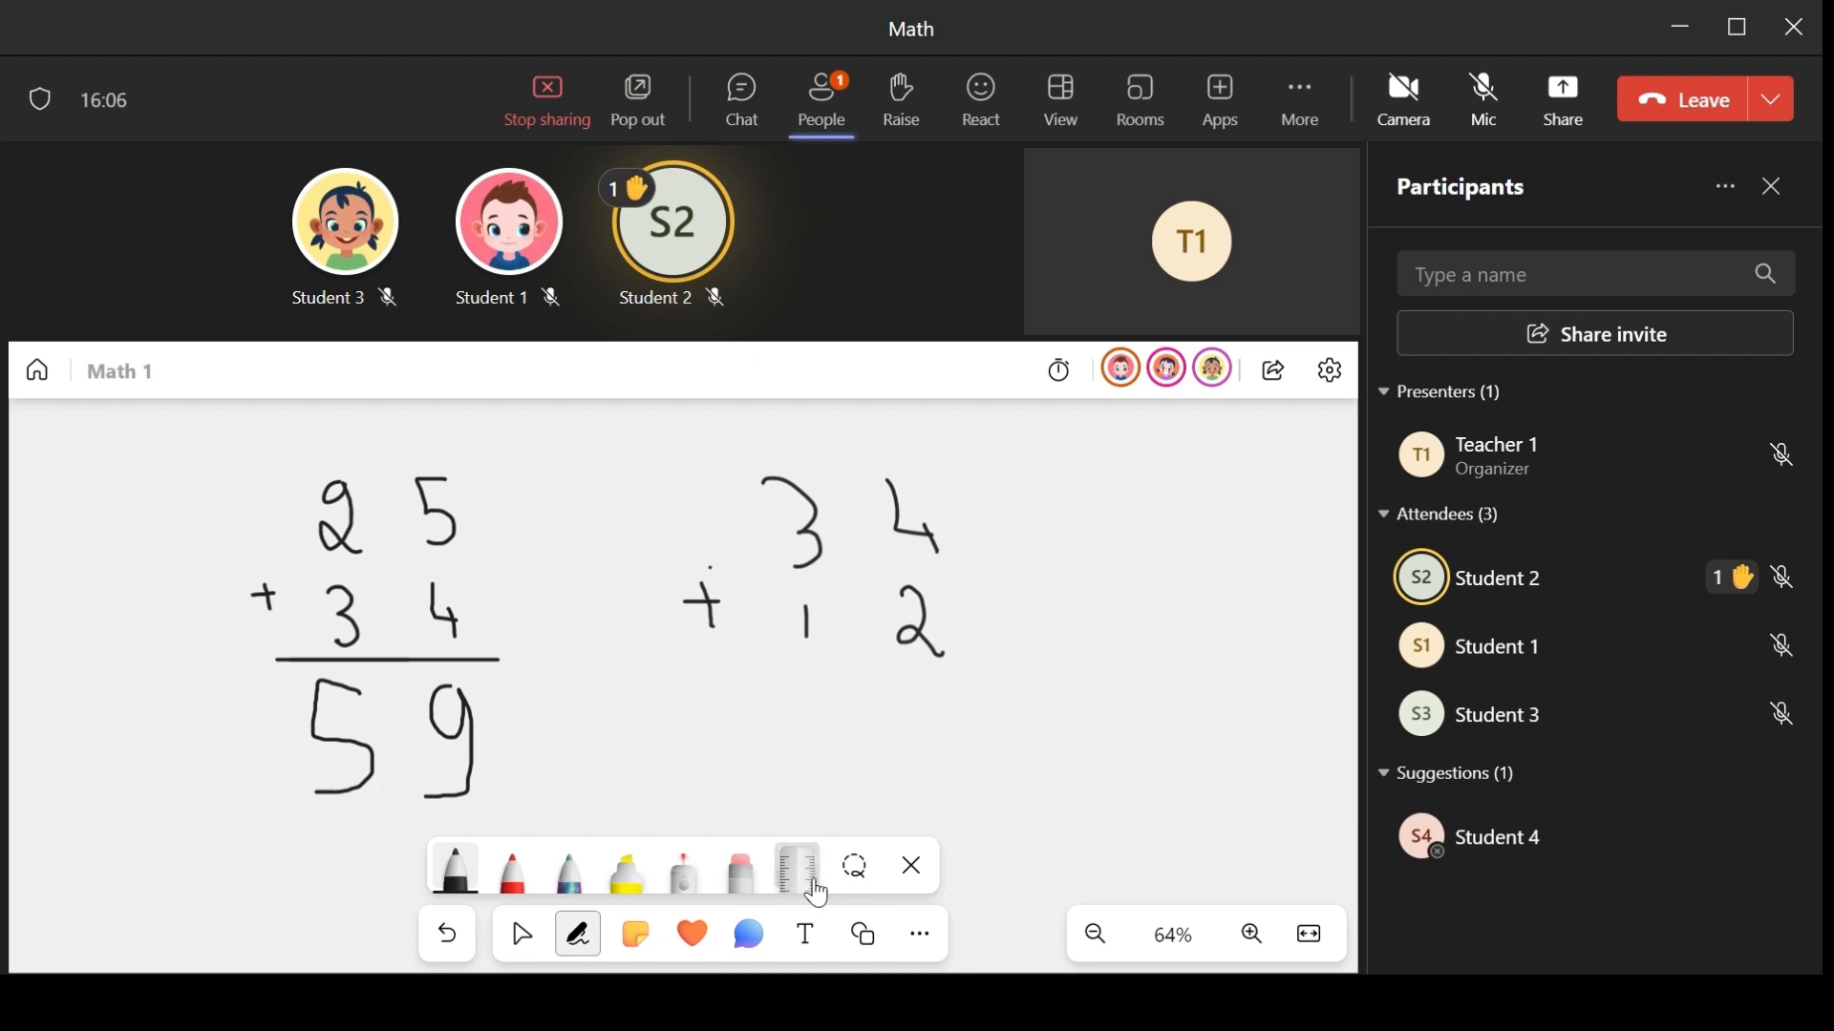
Draw a straight black sum line under 34 + 12 along the horizontal ruler and close the inking tools
left_click(798, 871)
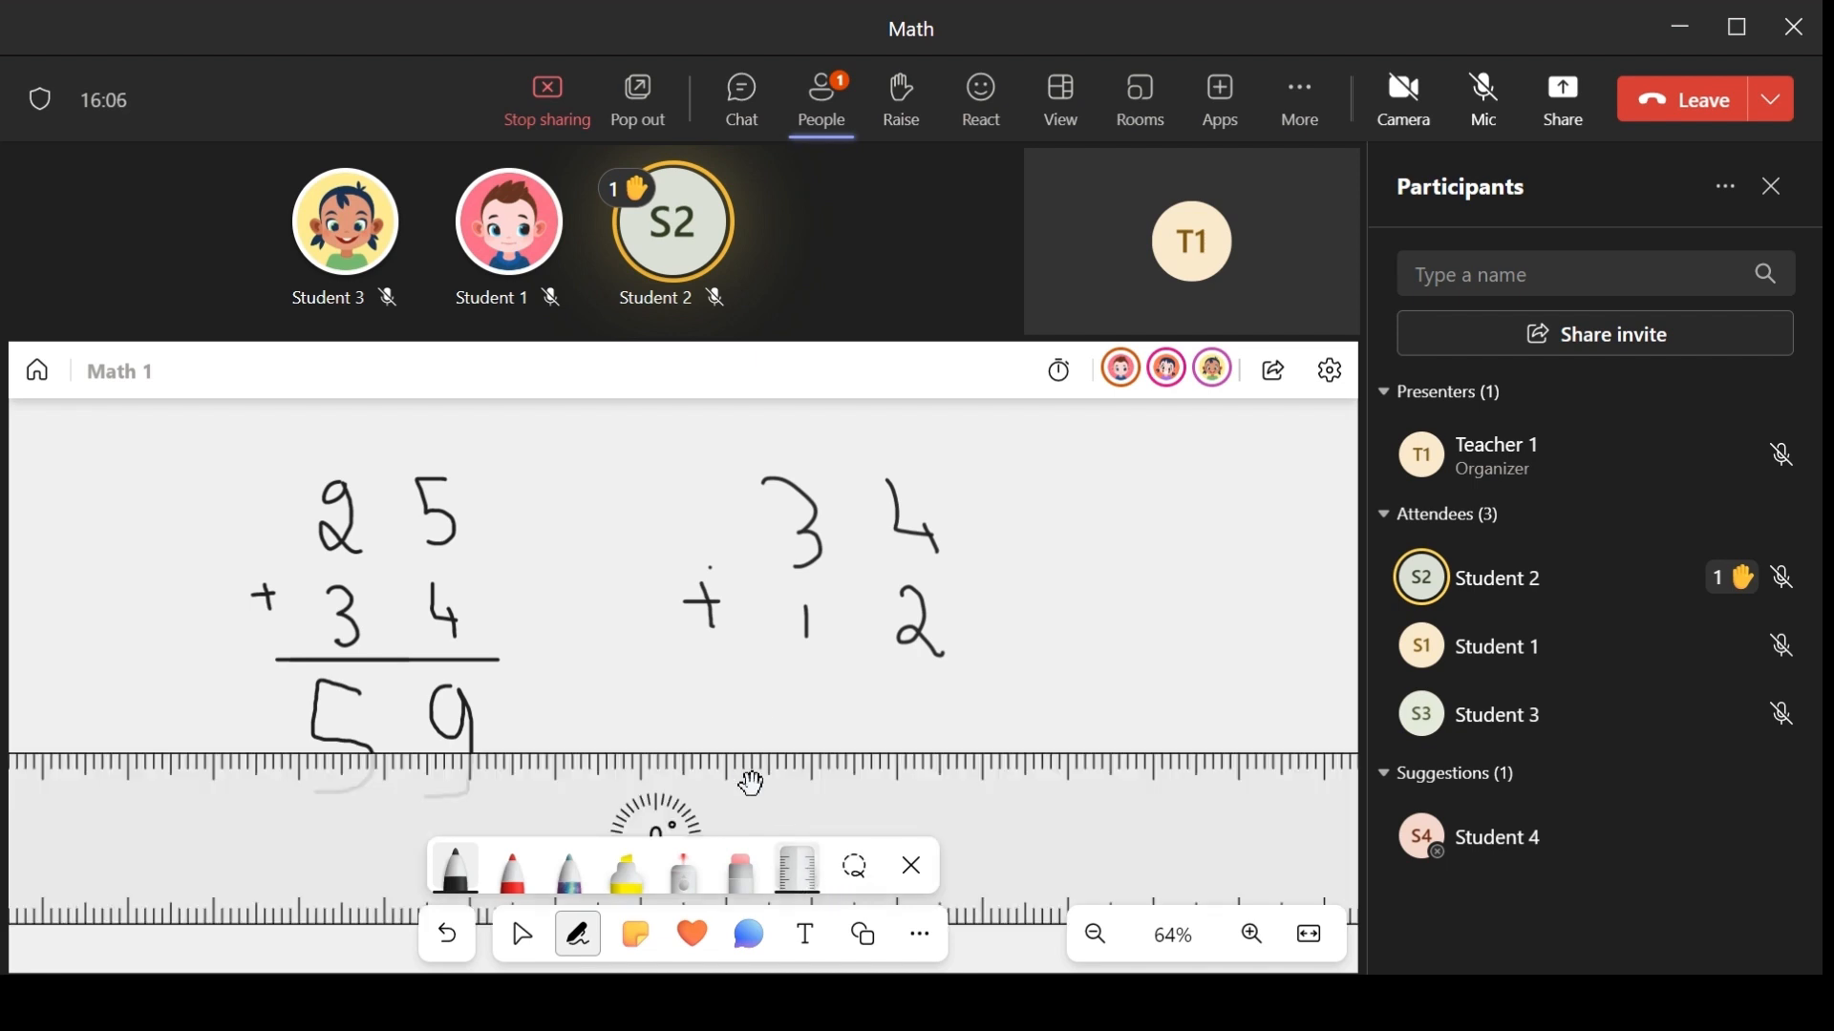
left_click(455, 869)
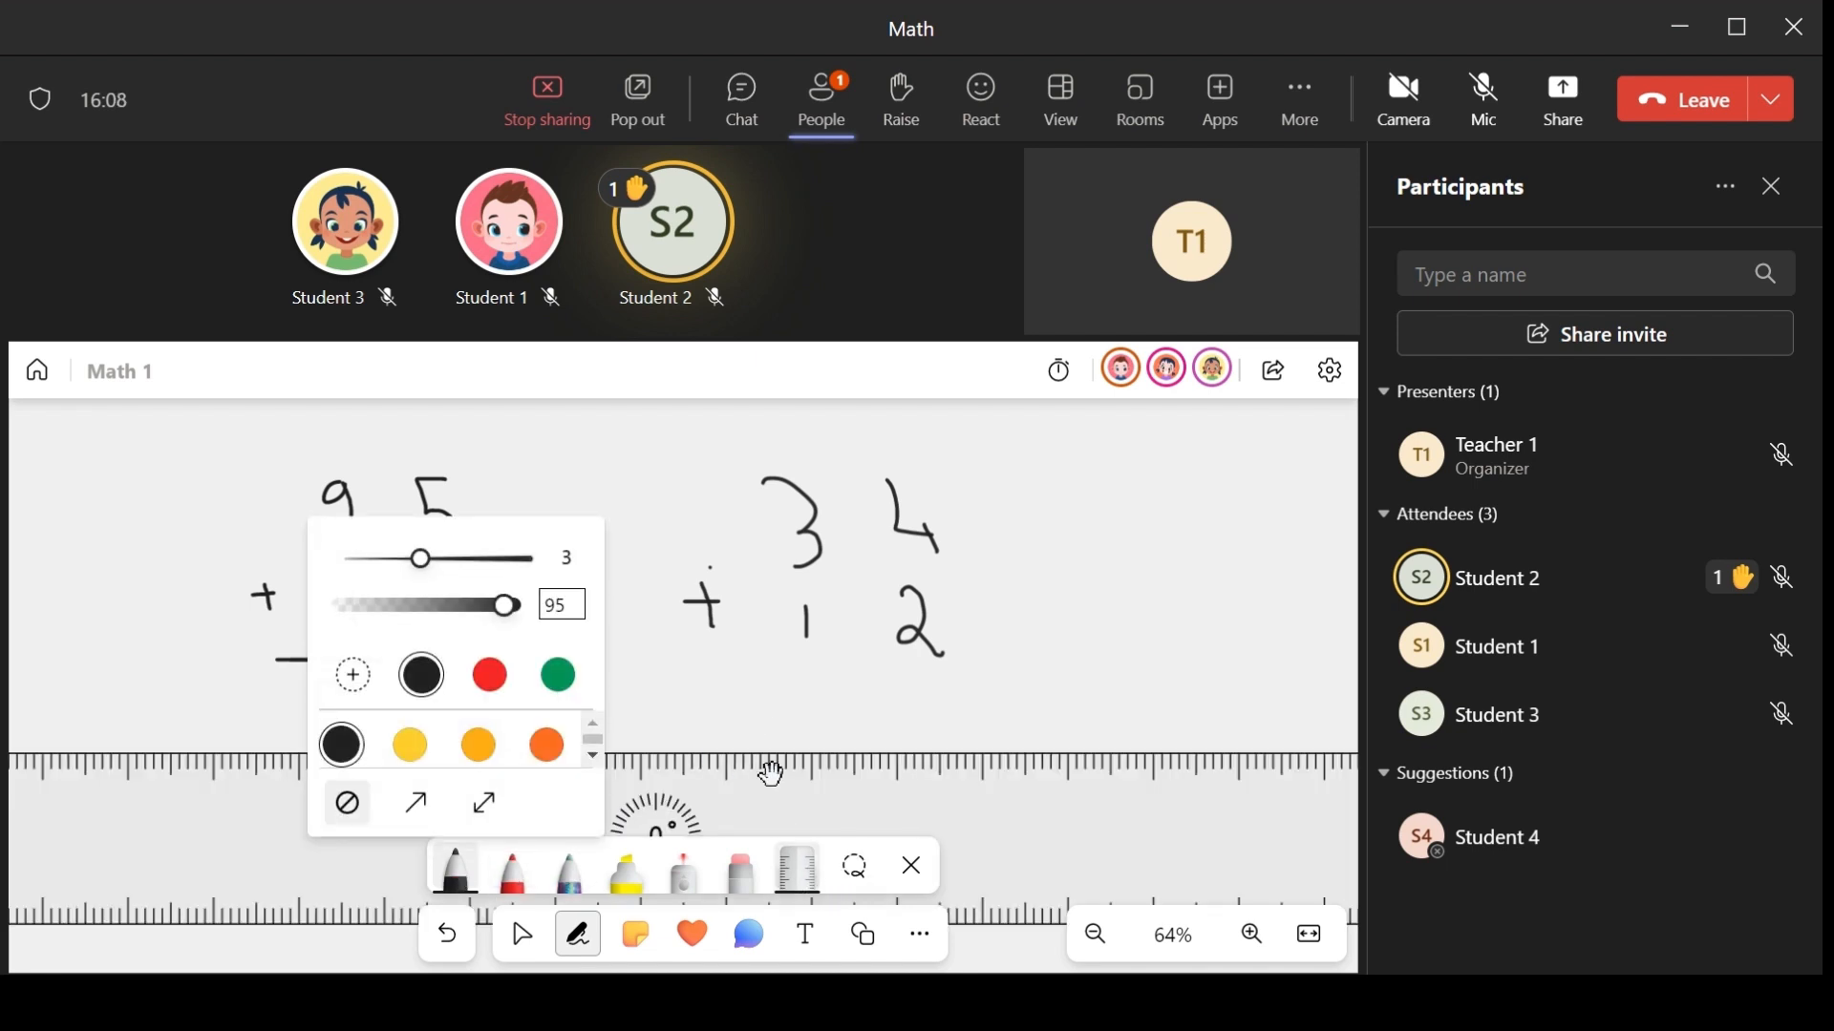
left_click(810, 807)
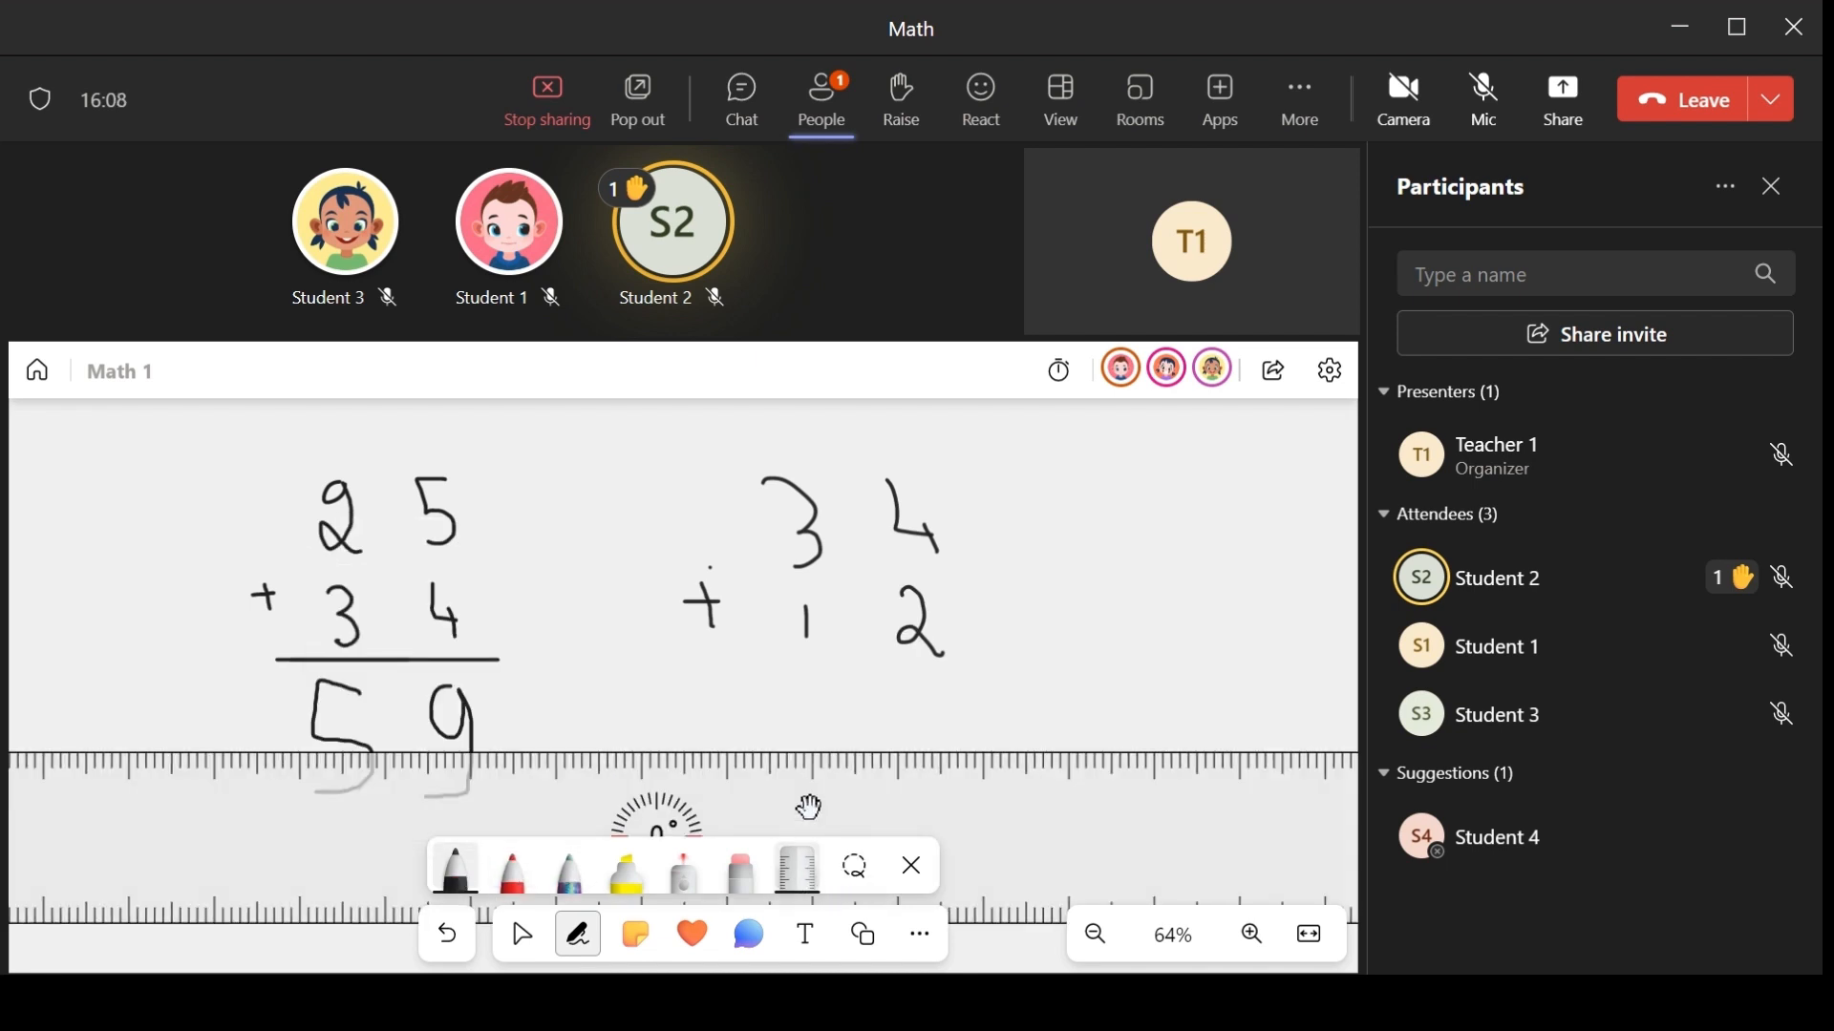
left_click_drag(810, 807, 811, 759)
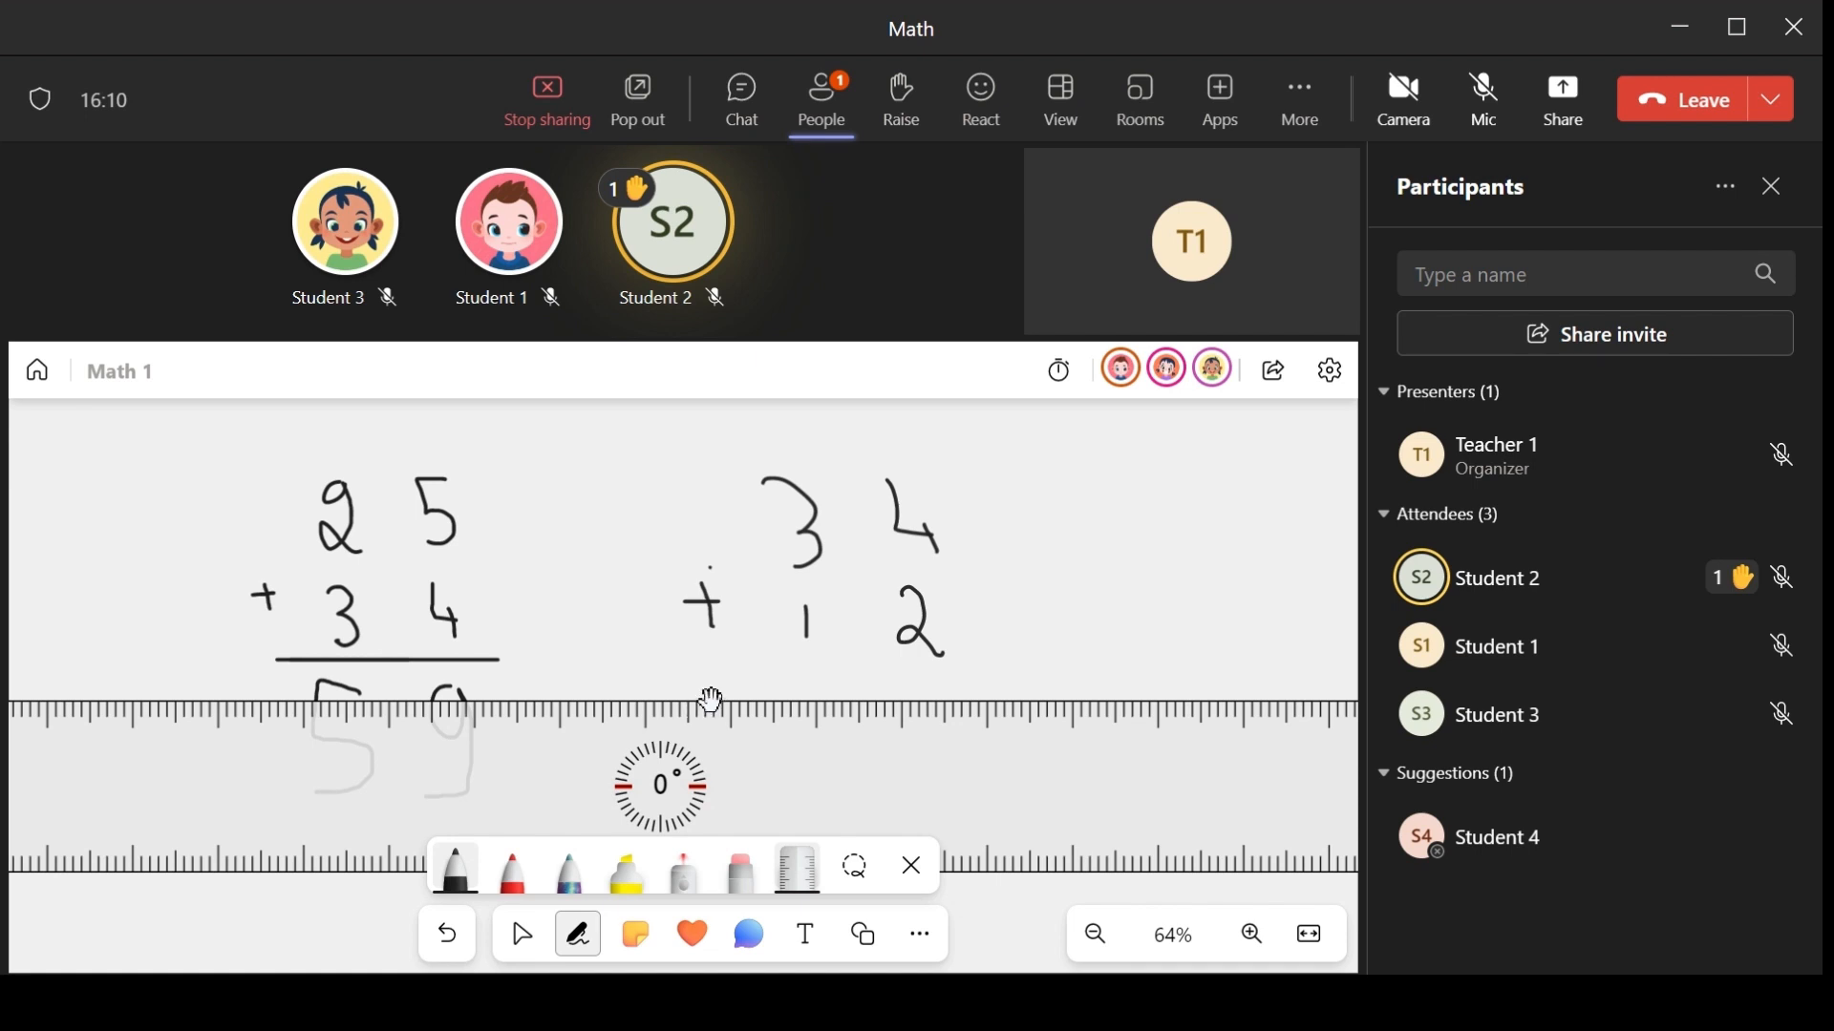
left_click_drag(711, 700, 1129, 700)
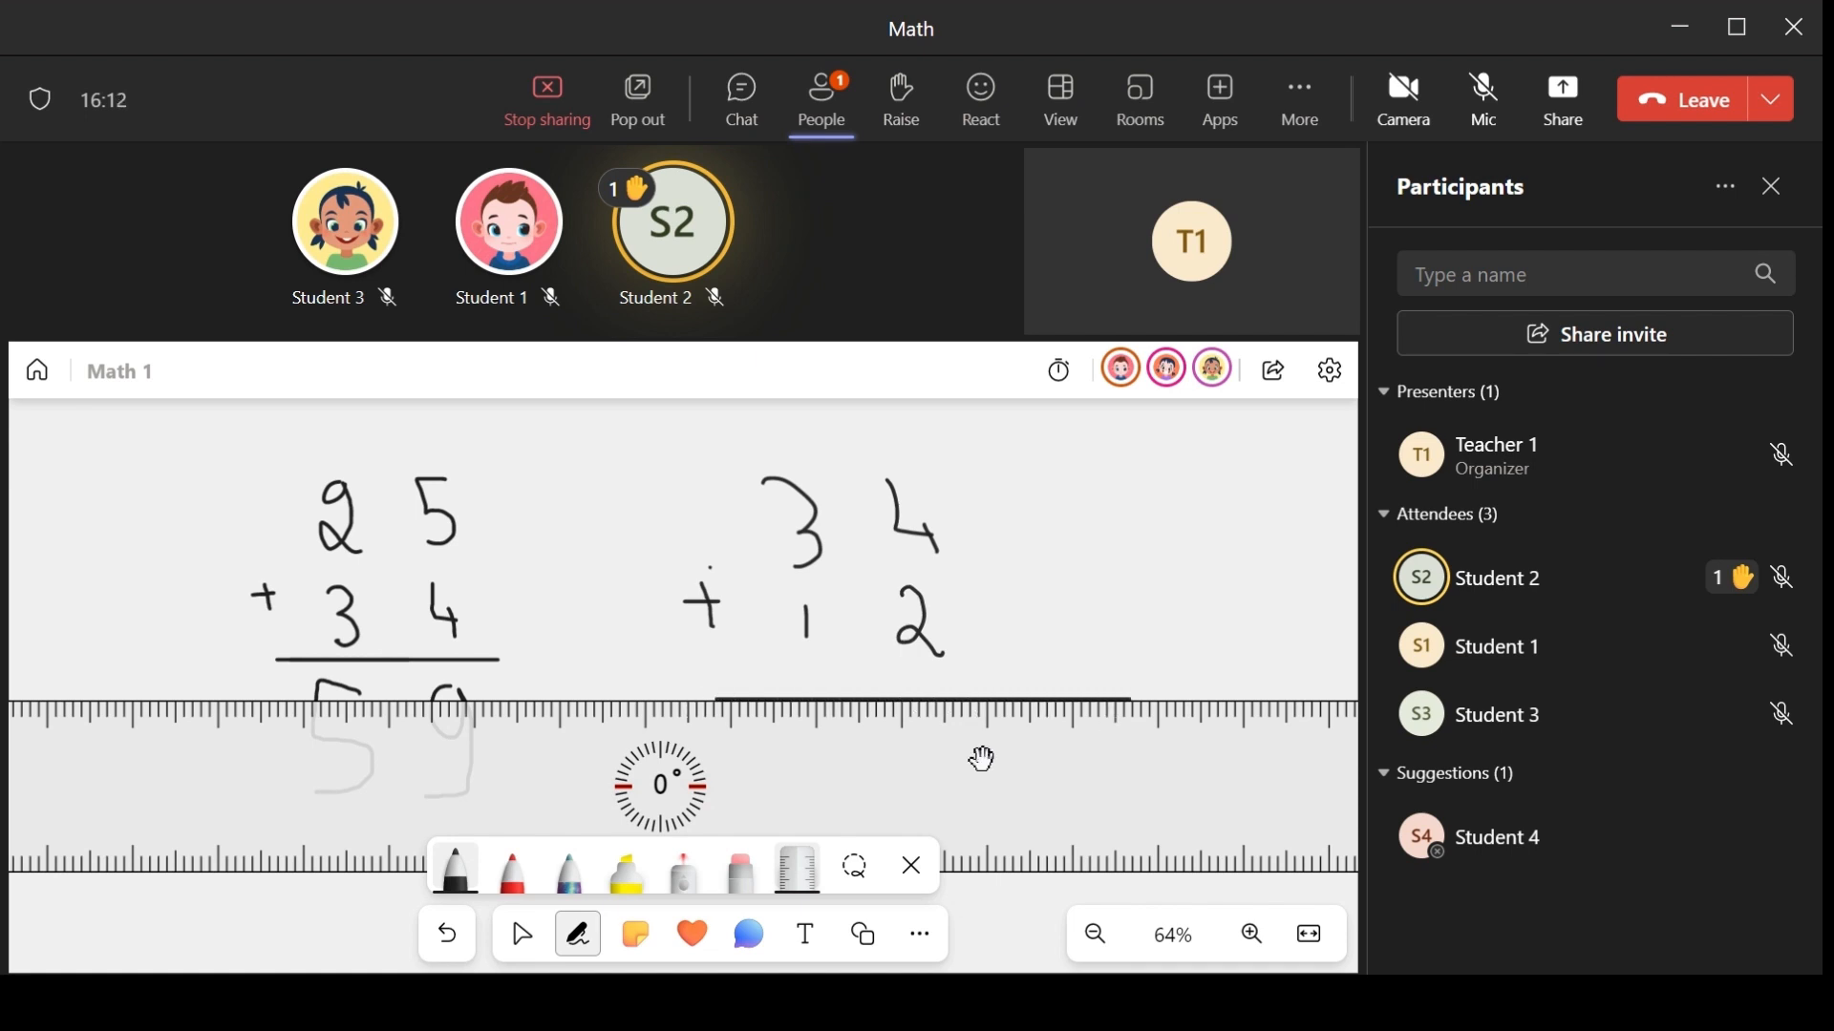
left_click(911, 866)
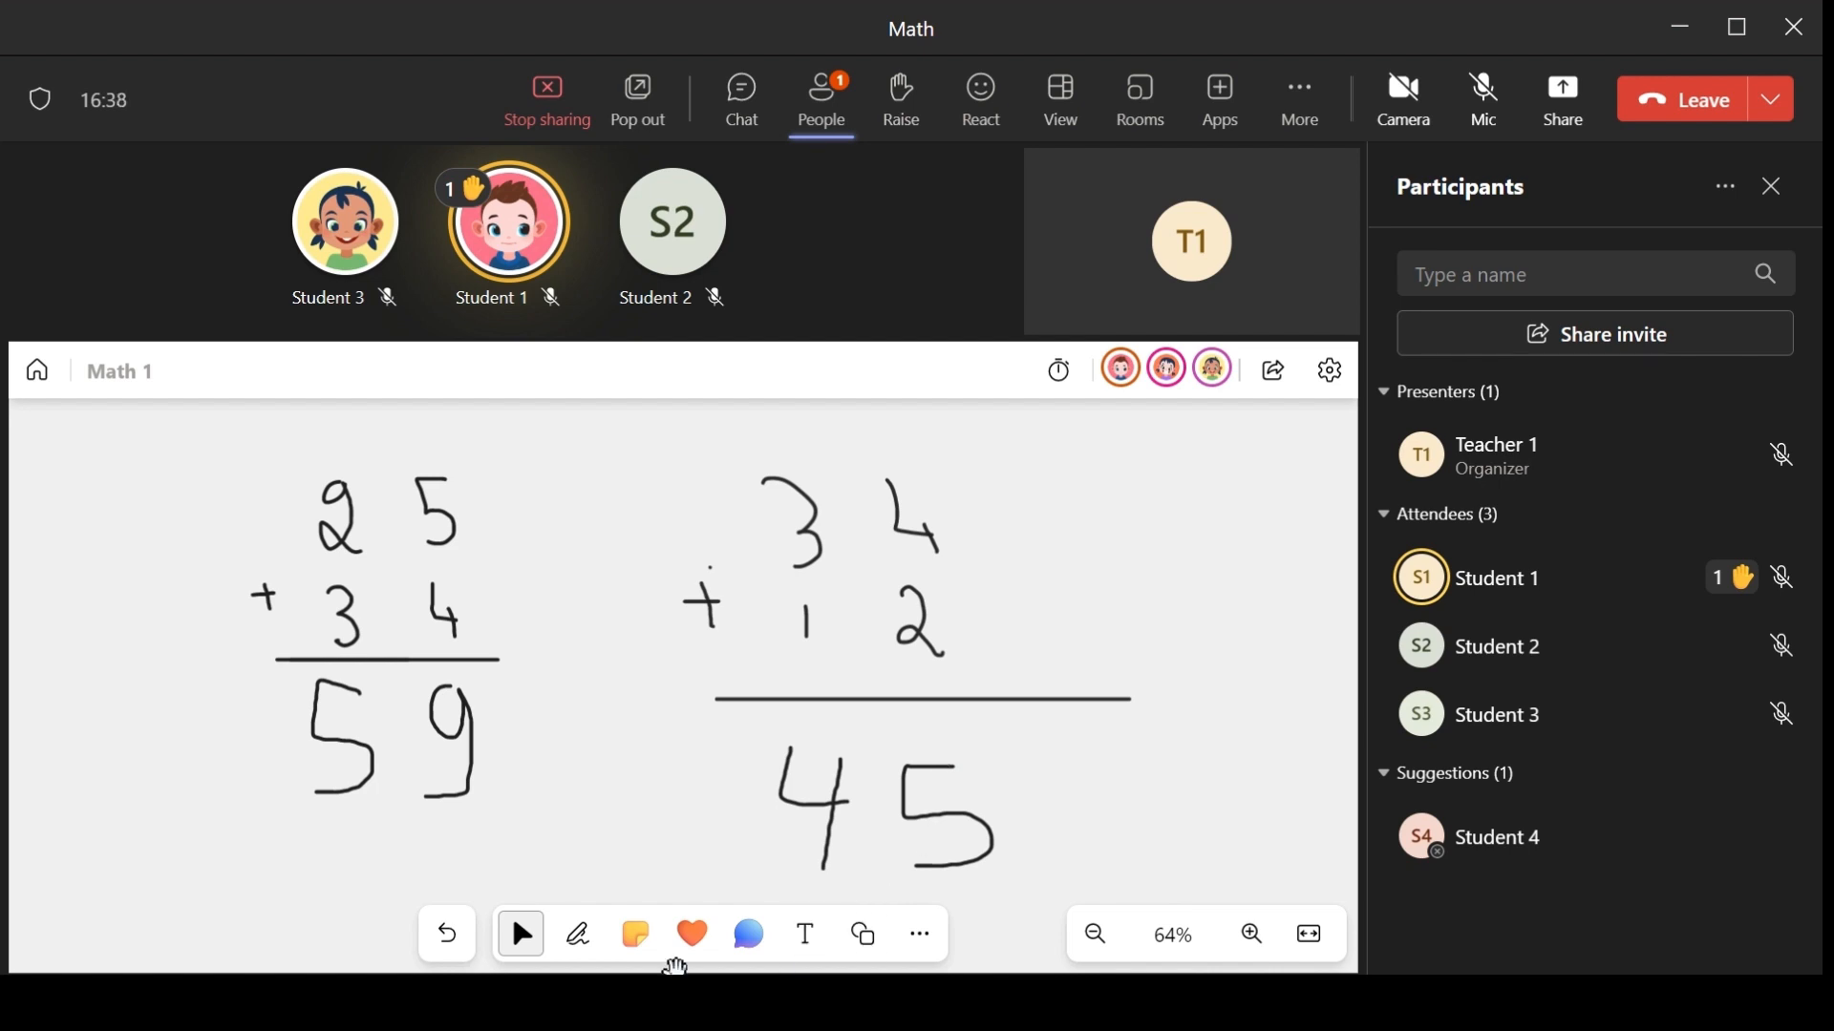
Correct the answer 45 in red by crossing out the 5 and writing 6 beside it, and stop sharing the whiteboard
left_click(573, 948)
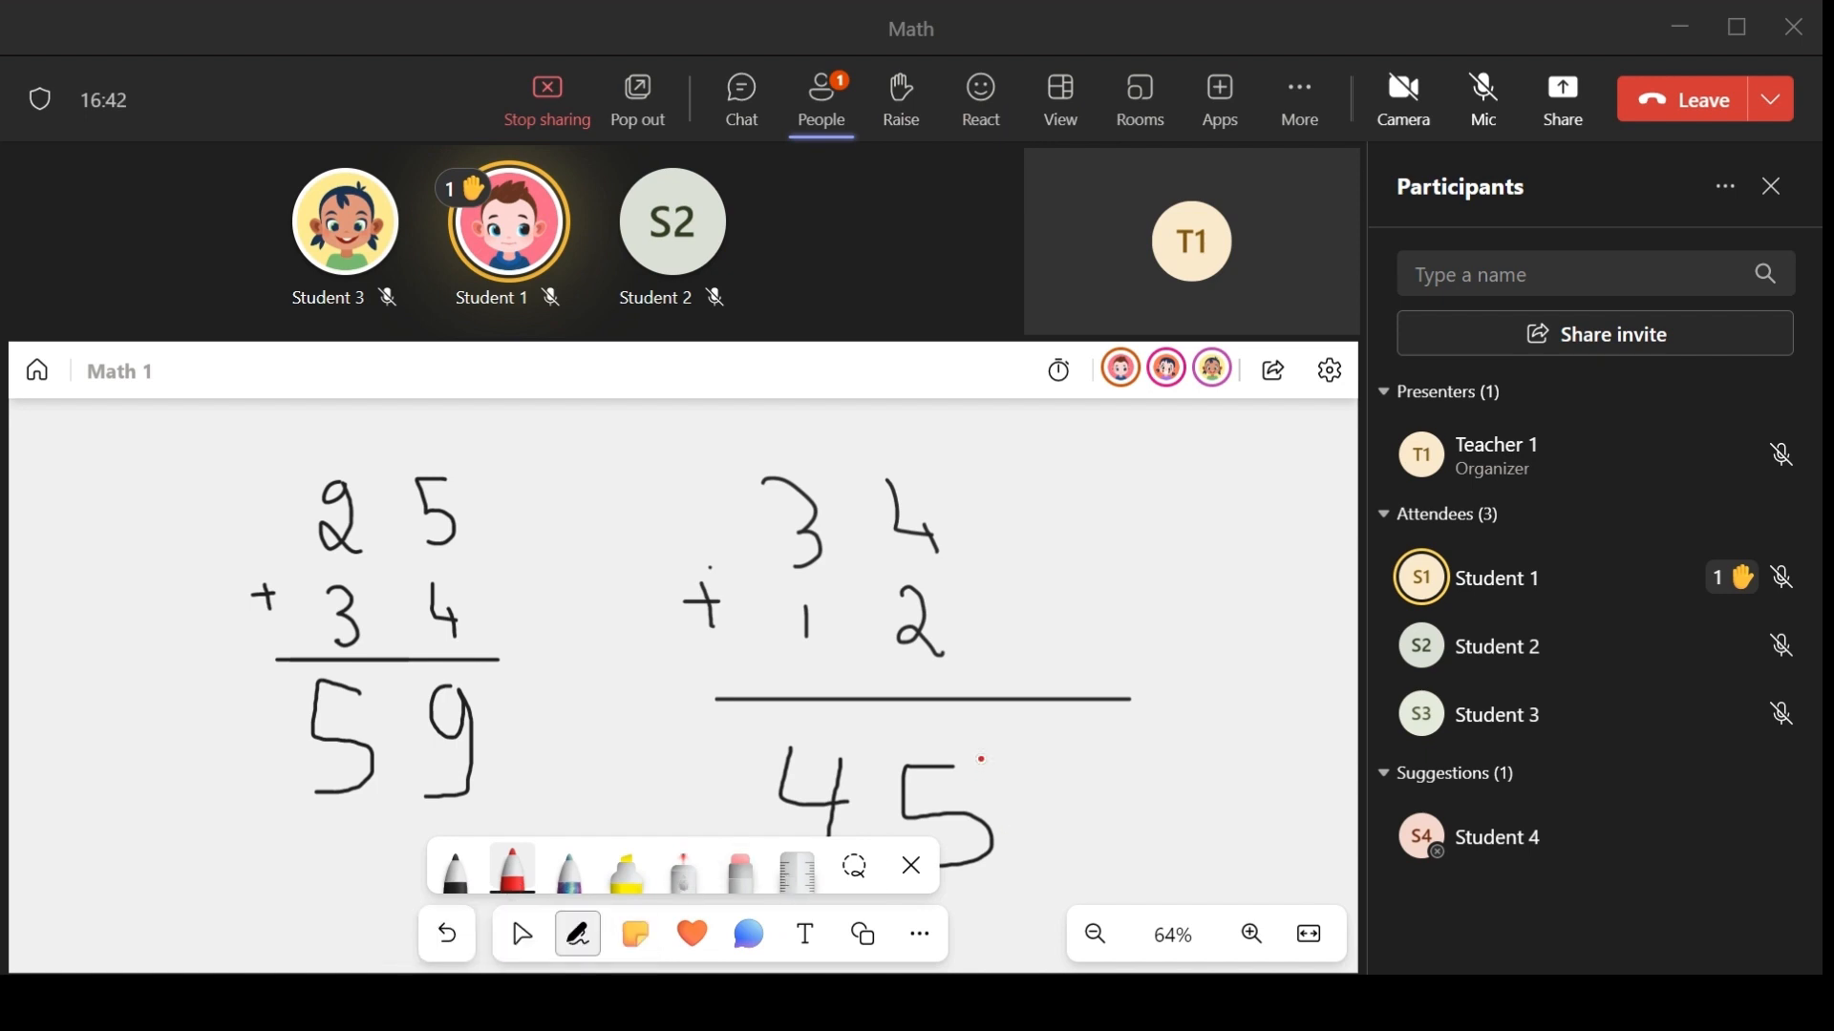
left_click_drag(973, 757, 871, 836)
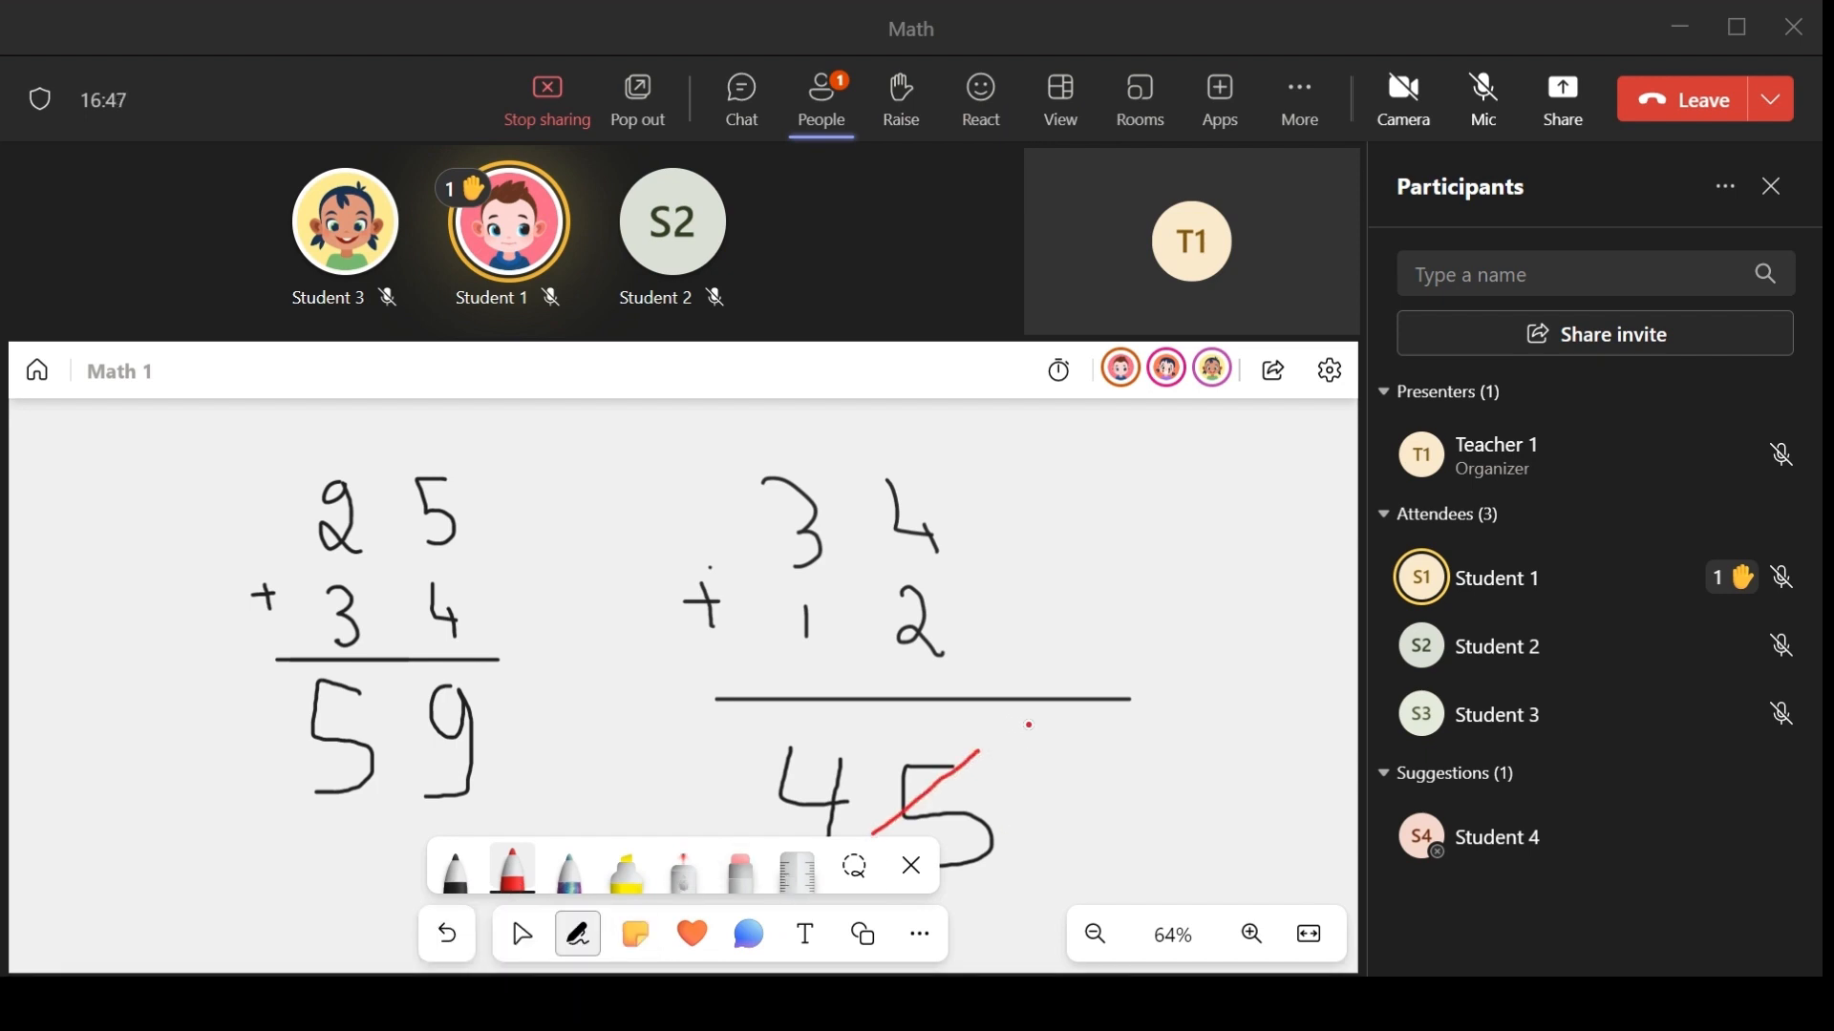
mouse_move(1034, 735)
left_mouse_down()
mouse_move(1018, 797)
mouse_move(1062, 800)
mouse_move(1020, 801)
left_mouse_up()
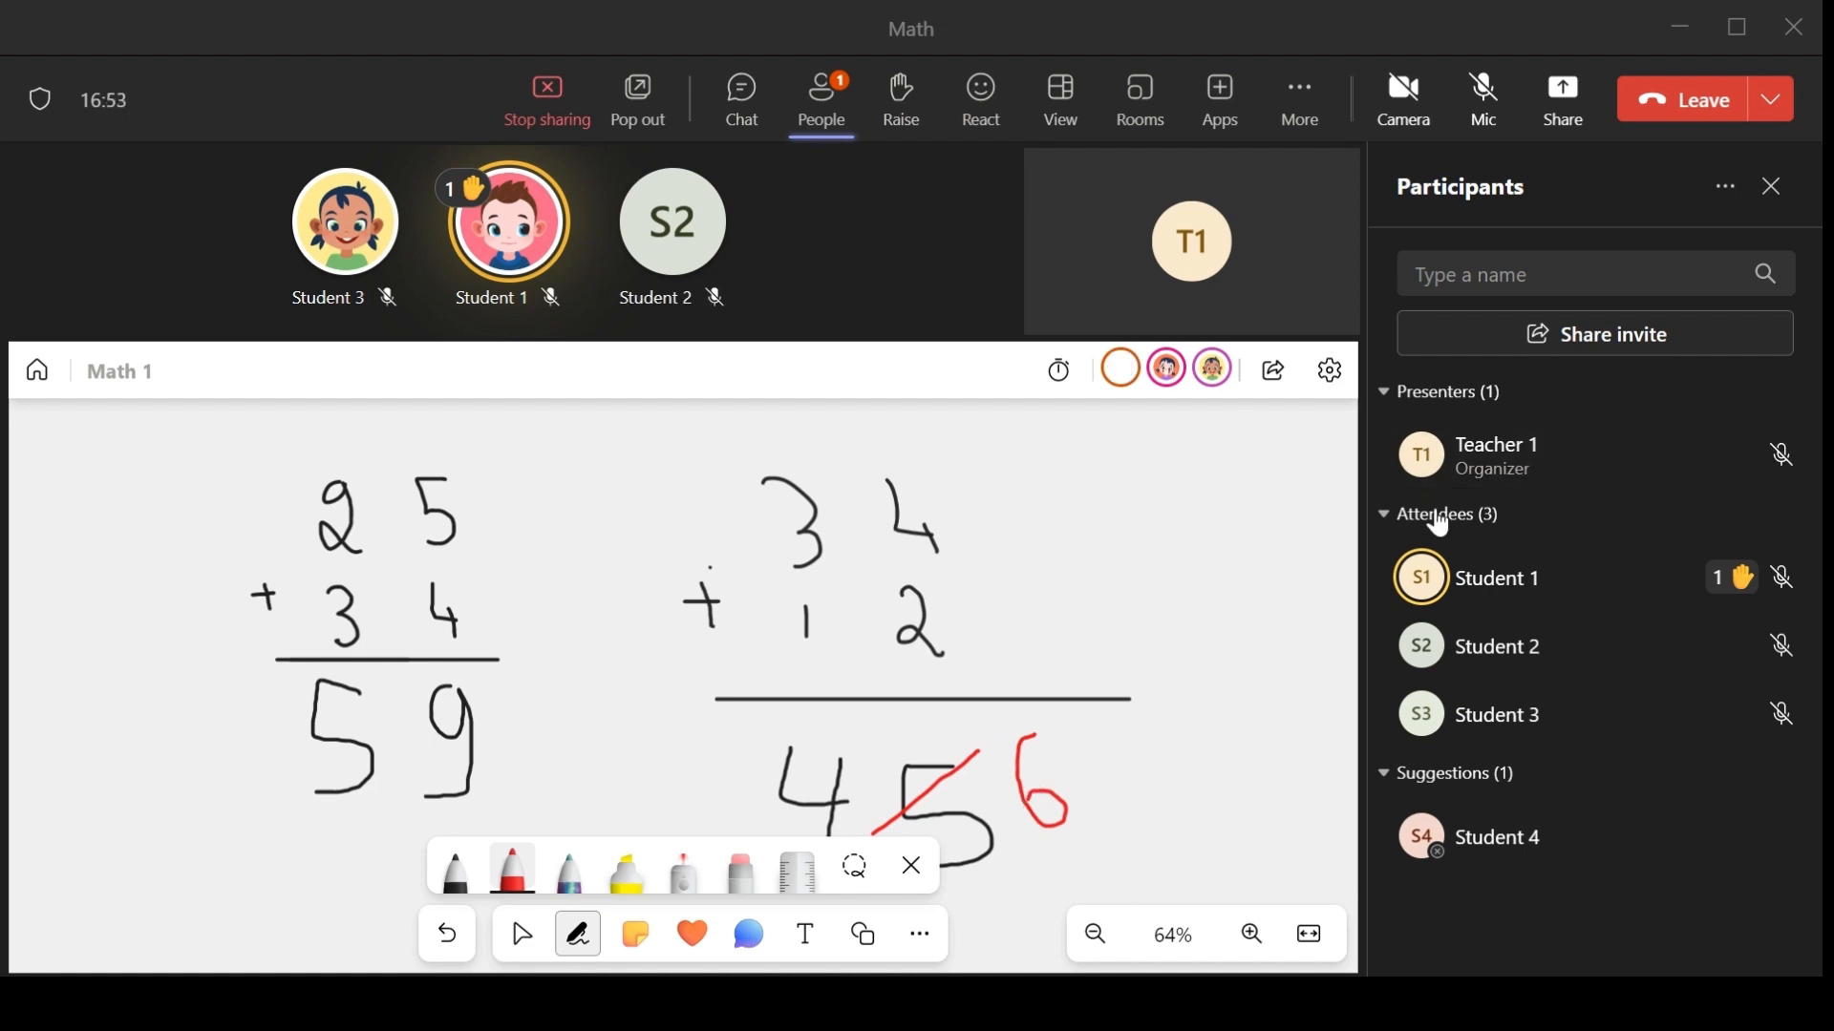
left_click(531, 122)
Share the YouTube browser window with computer sound included and play the math addition video
left_click(1567, 122)
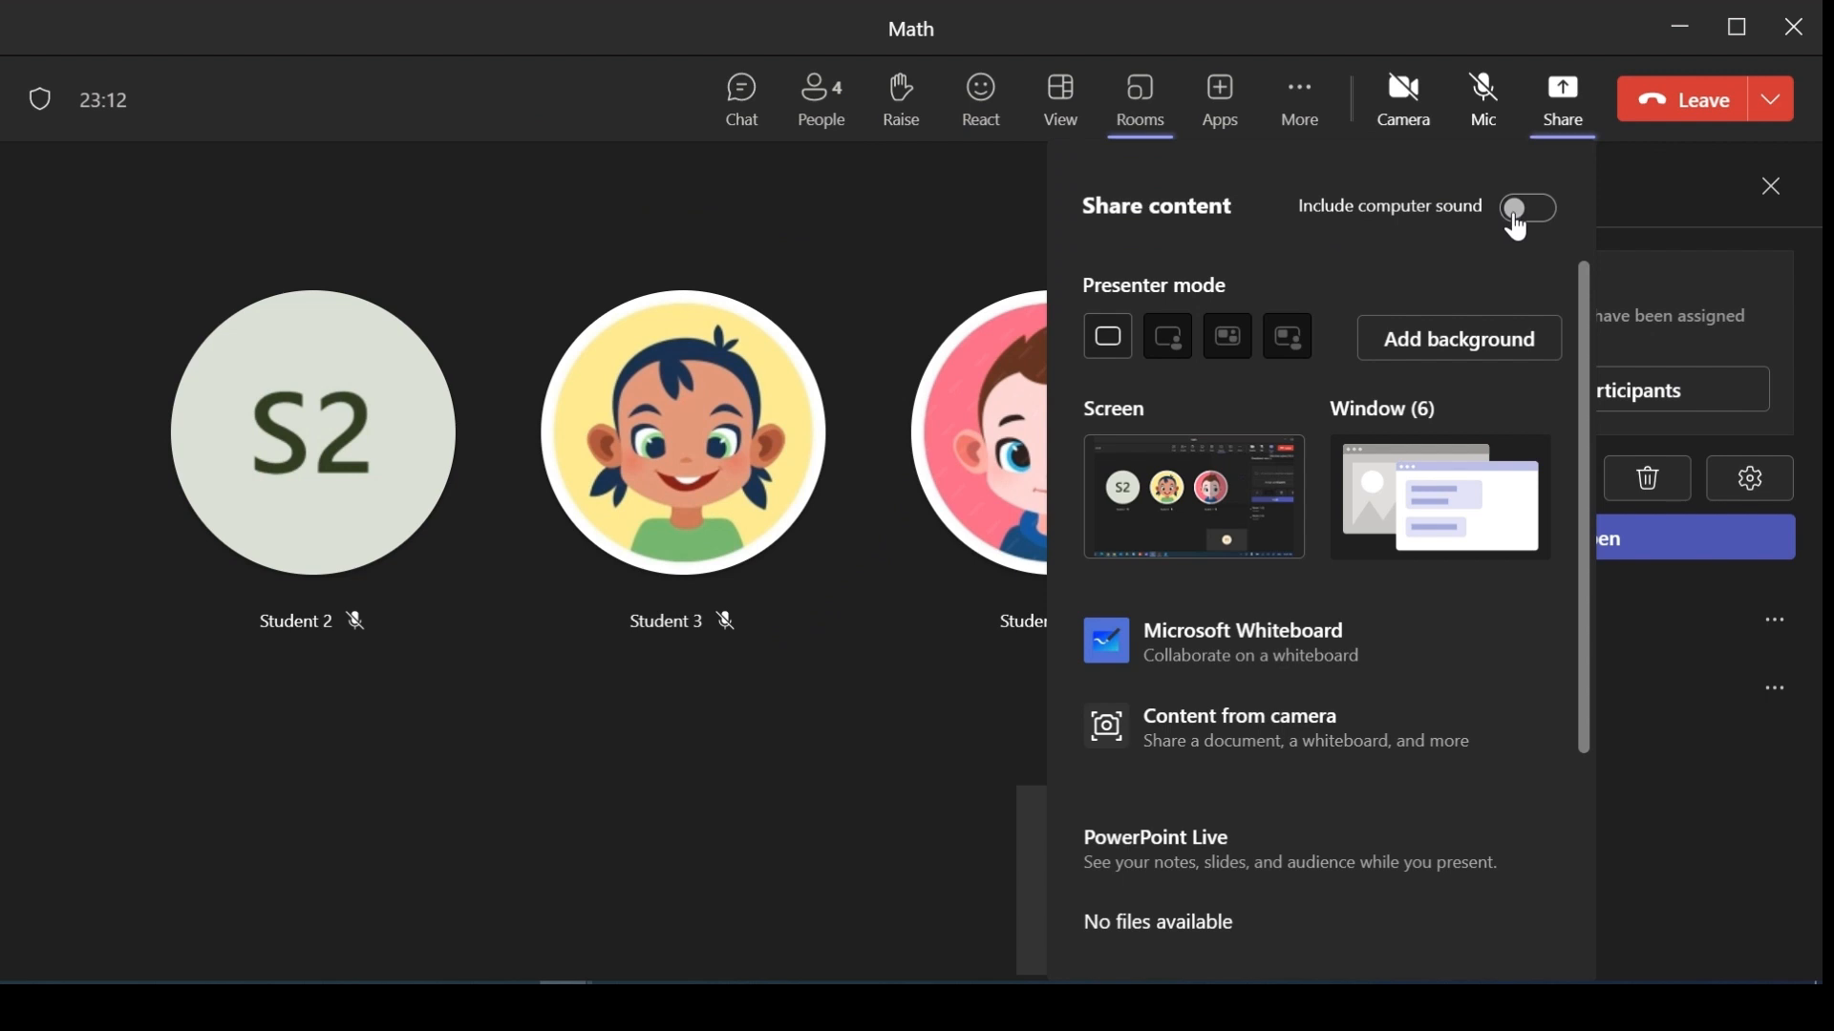
left_click(1519, 225)
left_click(1409, 525)
left_click(1205, 457)
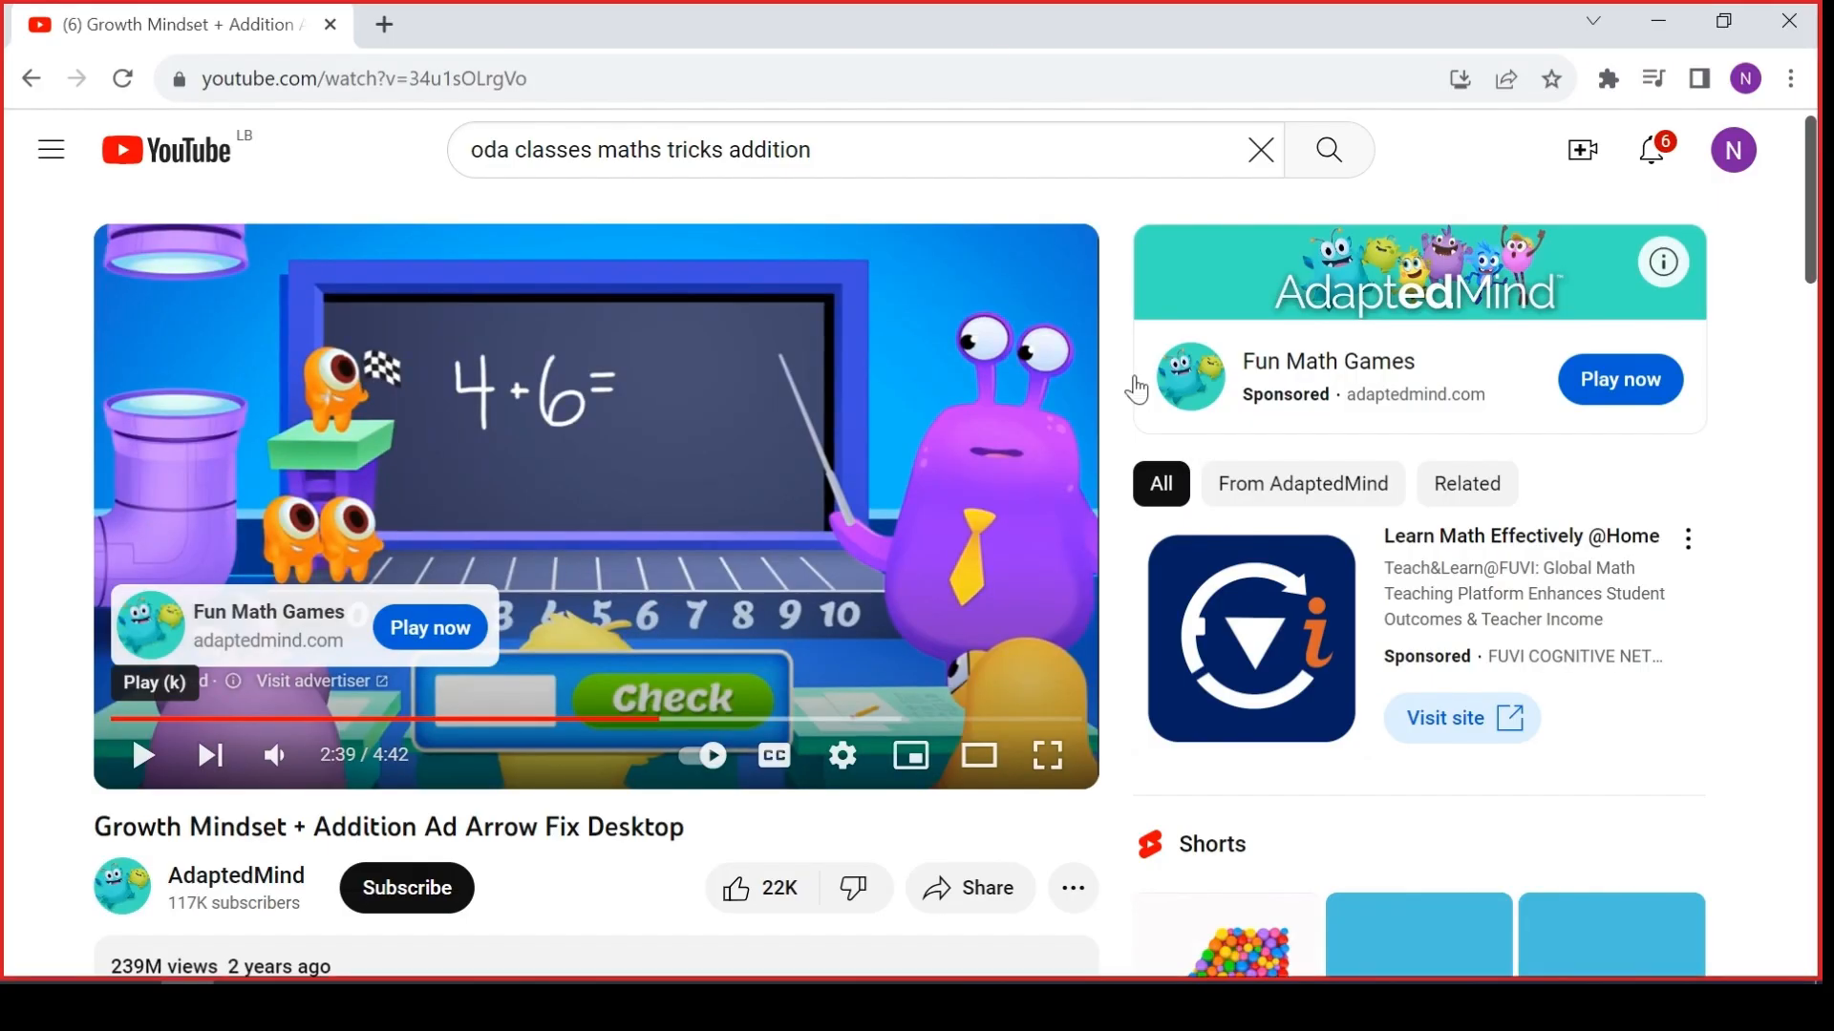
left_click(1122, 34)
left_click(146, 756)
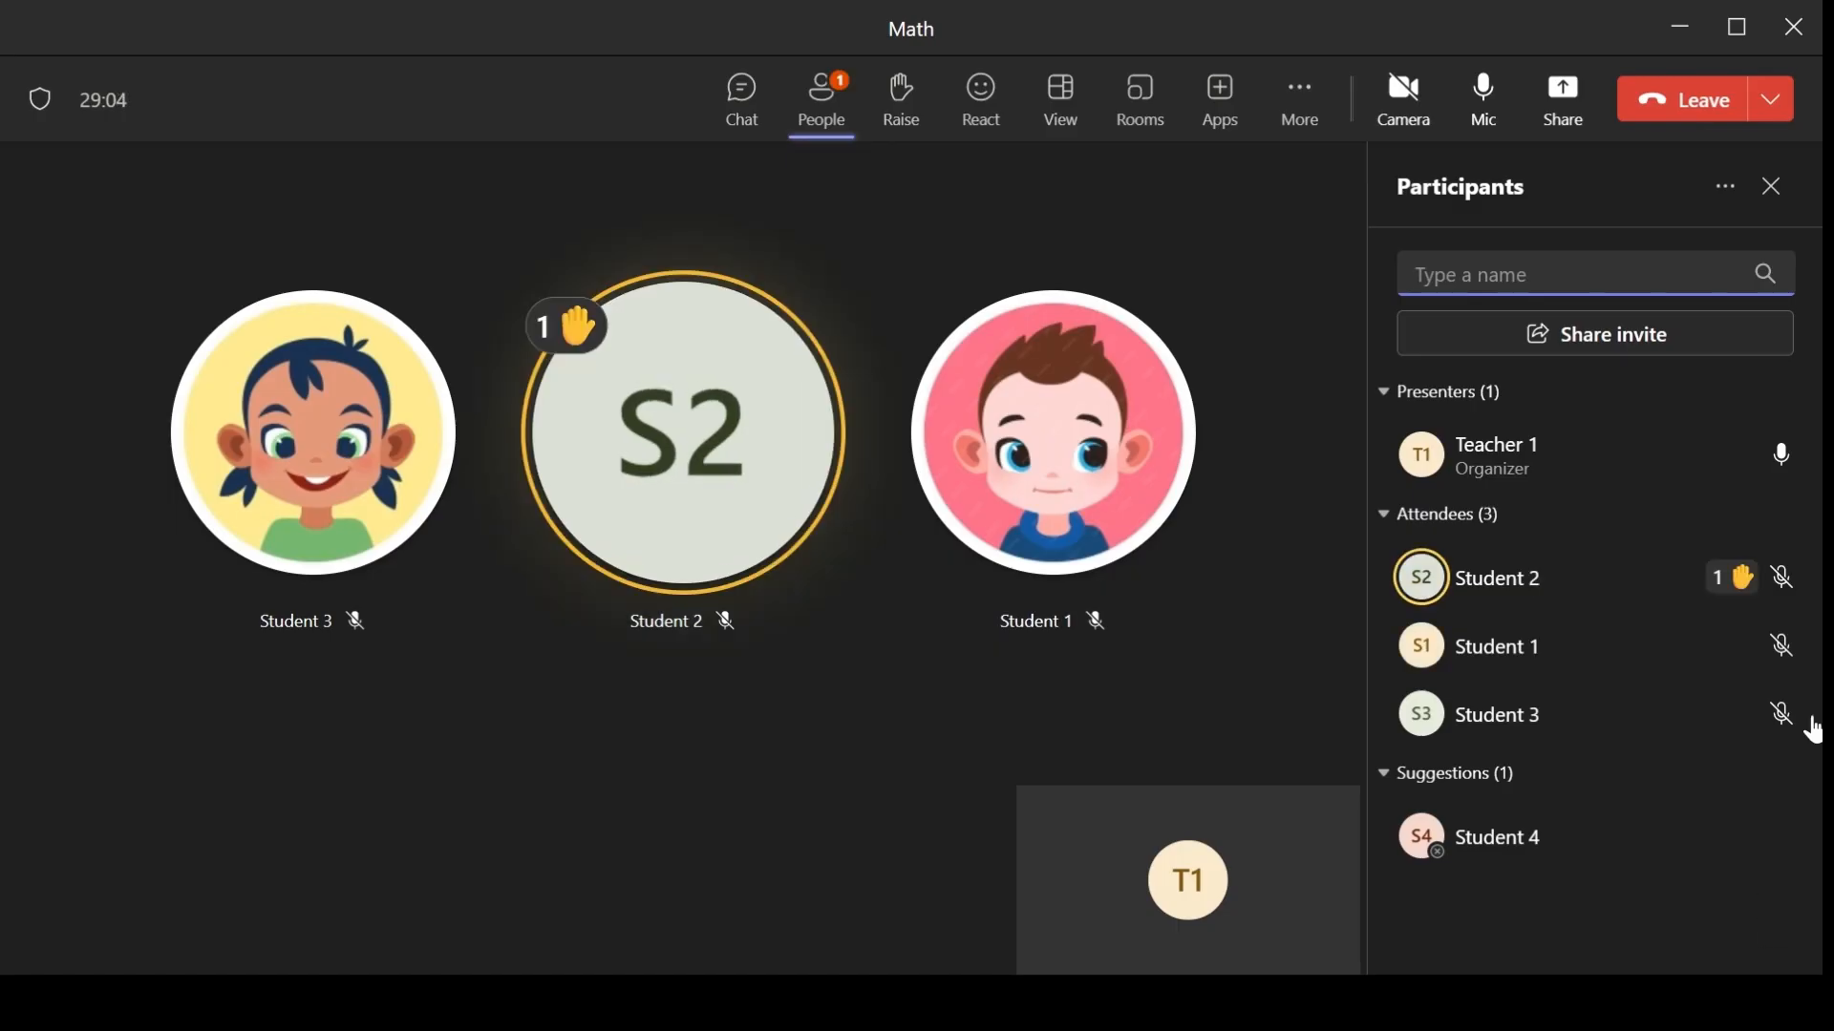
Make Student 2 a presenter and lower that student's raised hand
left_click(1769, 578)
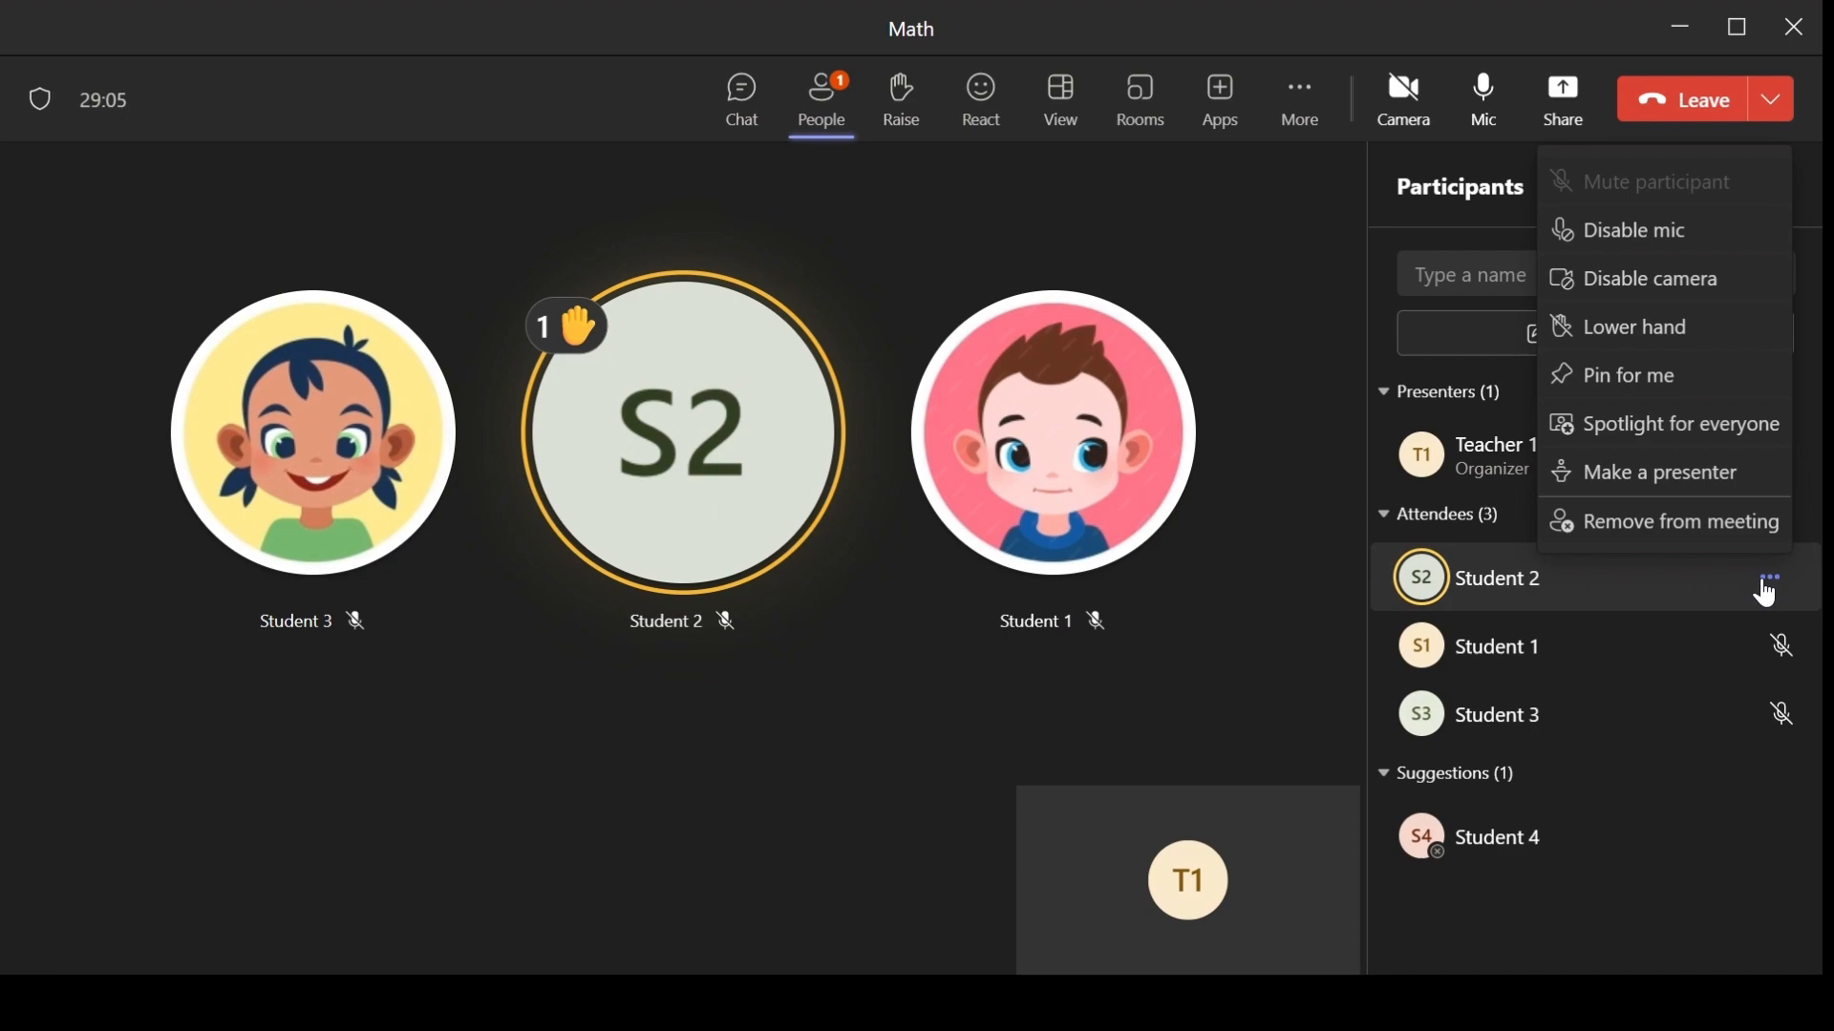
left_click(1707, 475)
left_click(1237, 550)
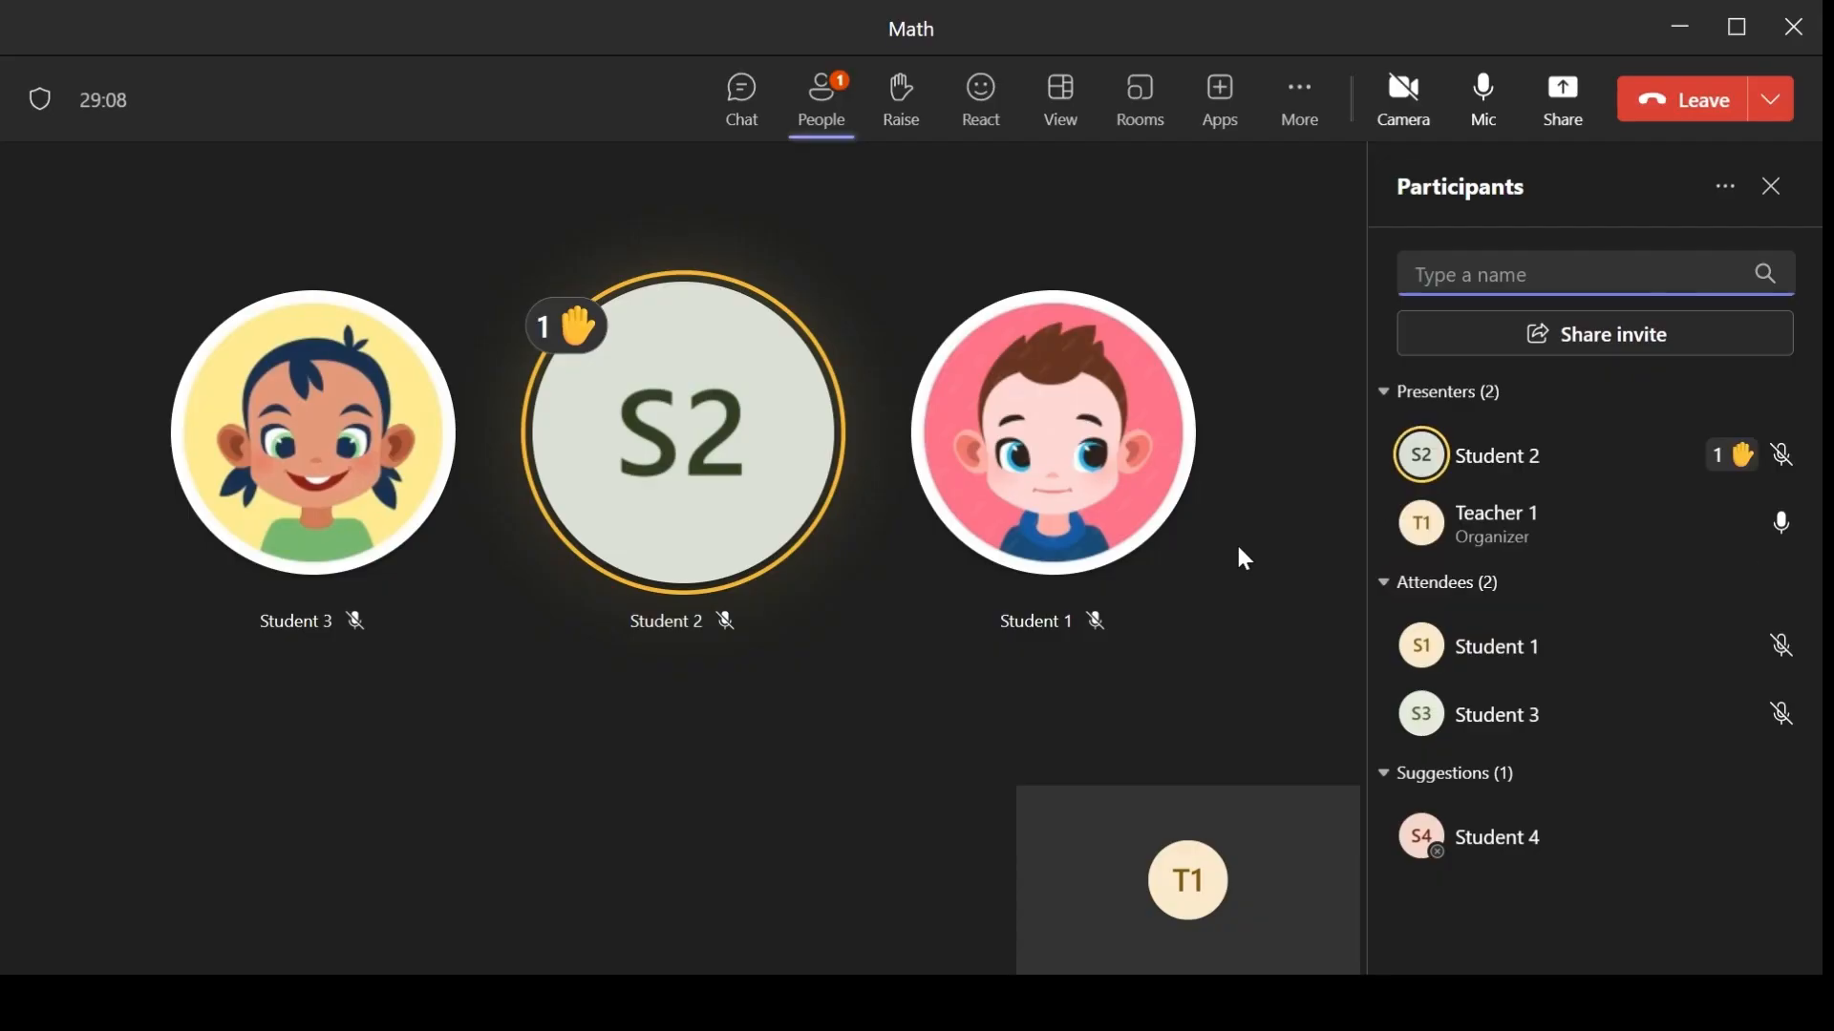
left_click(1776, 458)
left_click(1715, 564)
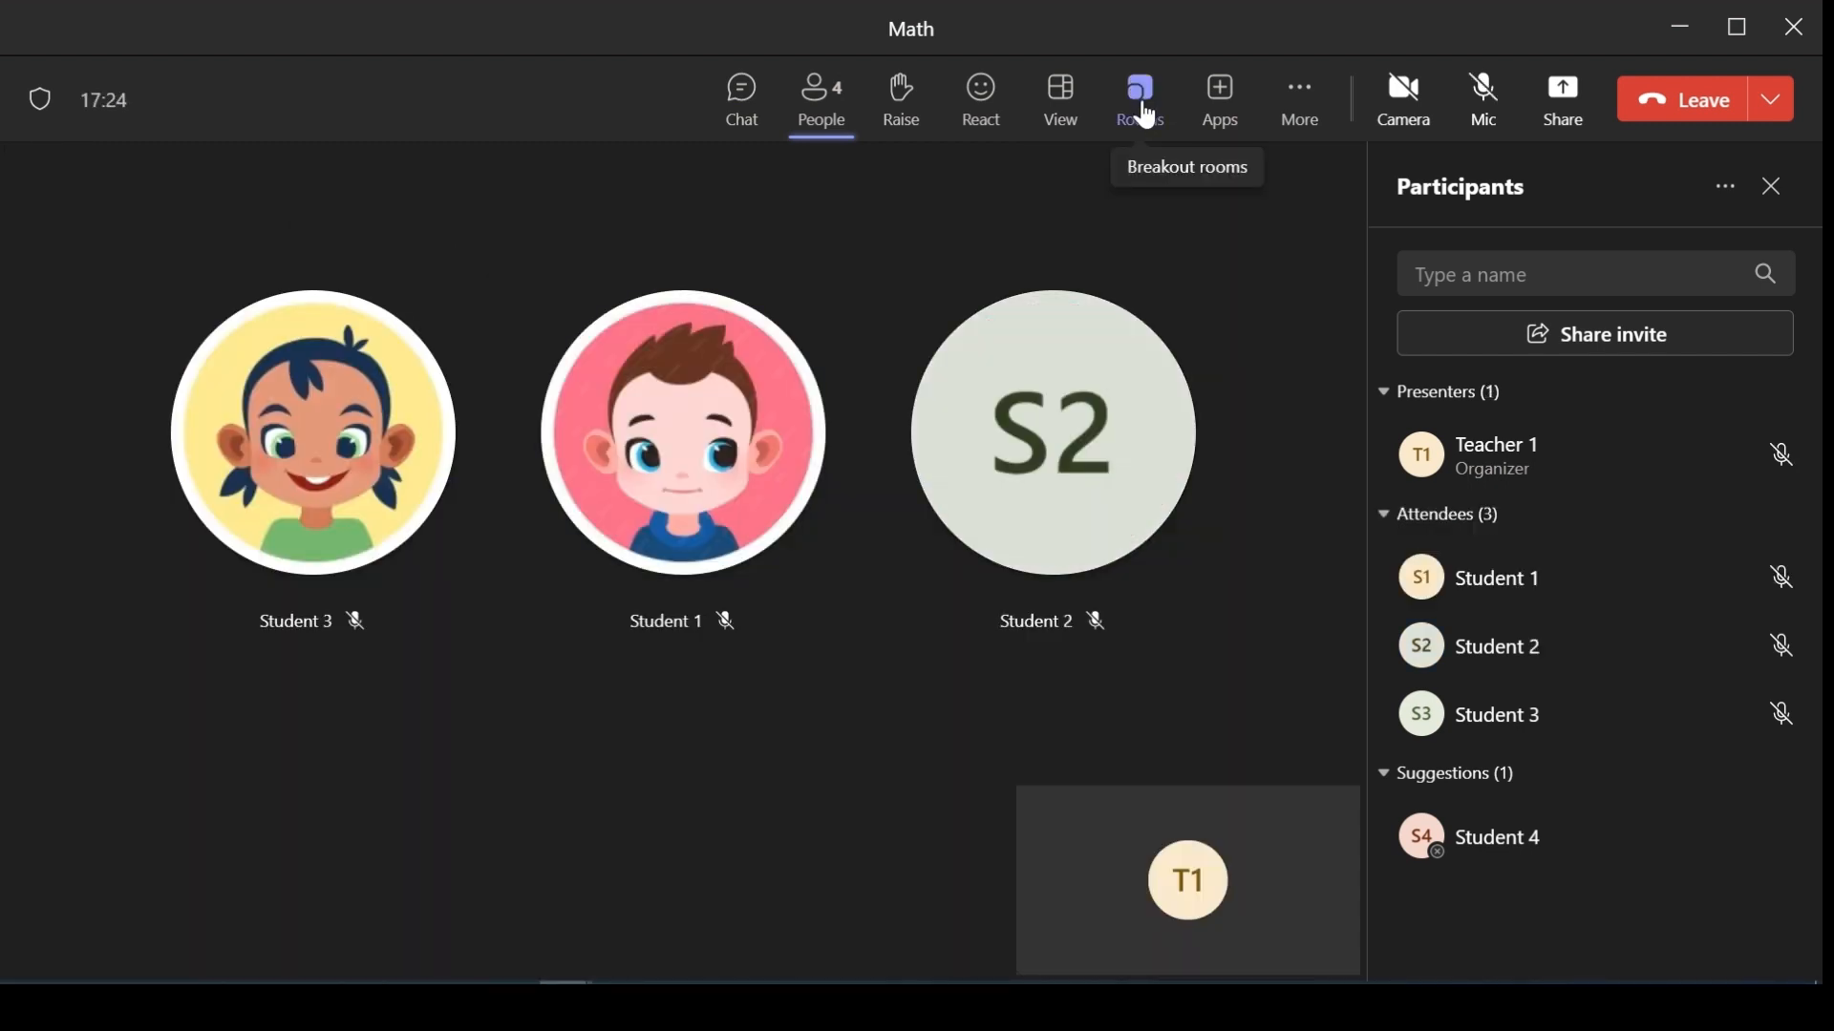
Create 2 breakout rooms with participants assigned manually
left_click(1144, 105)
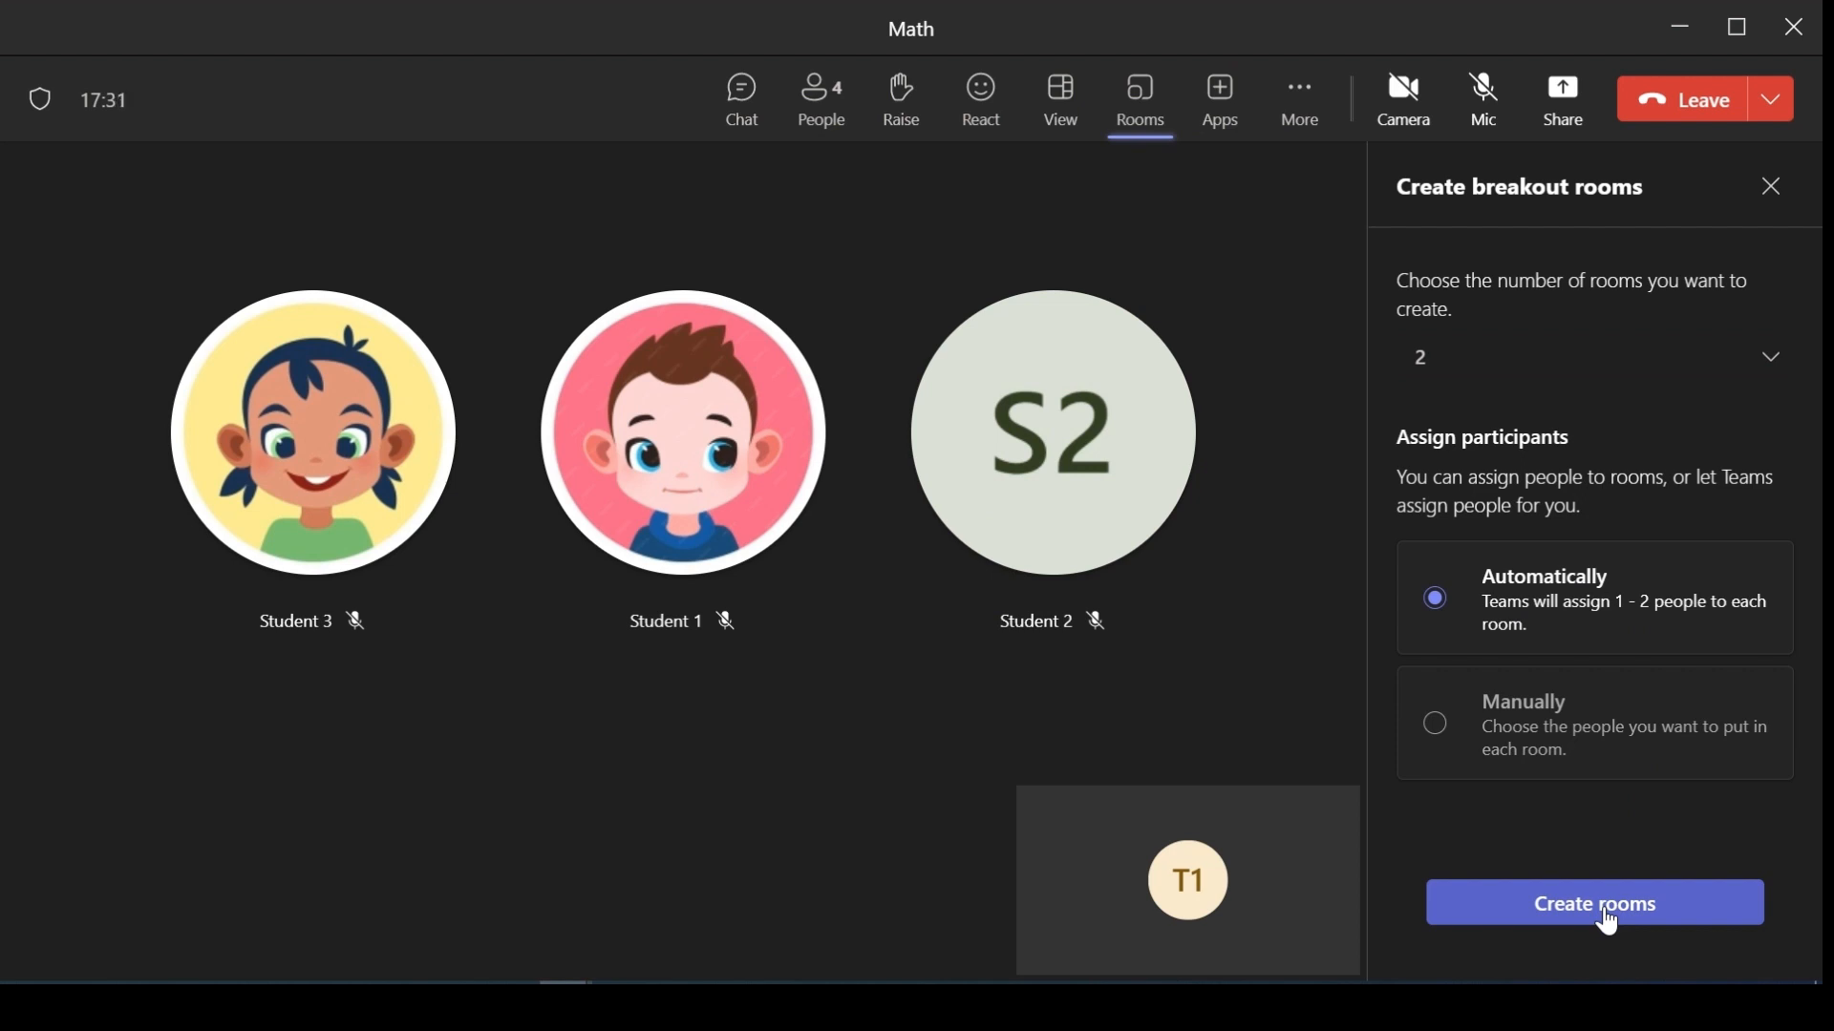
left_click(1443, 733)
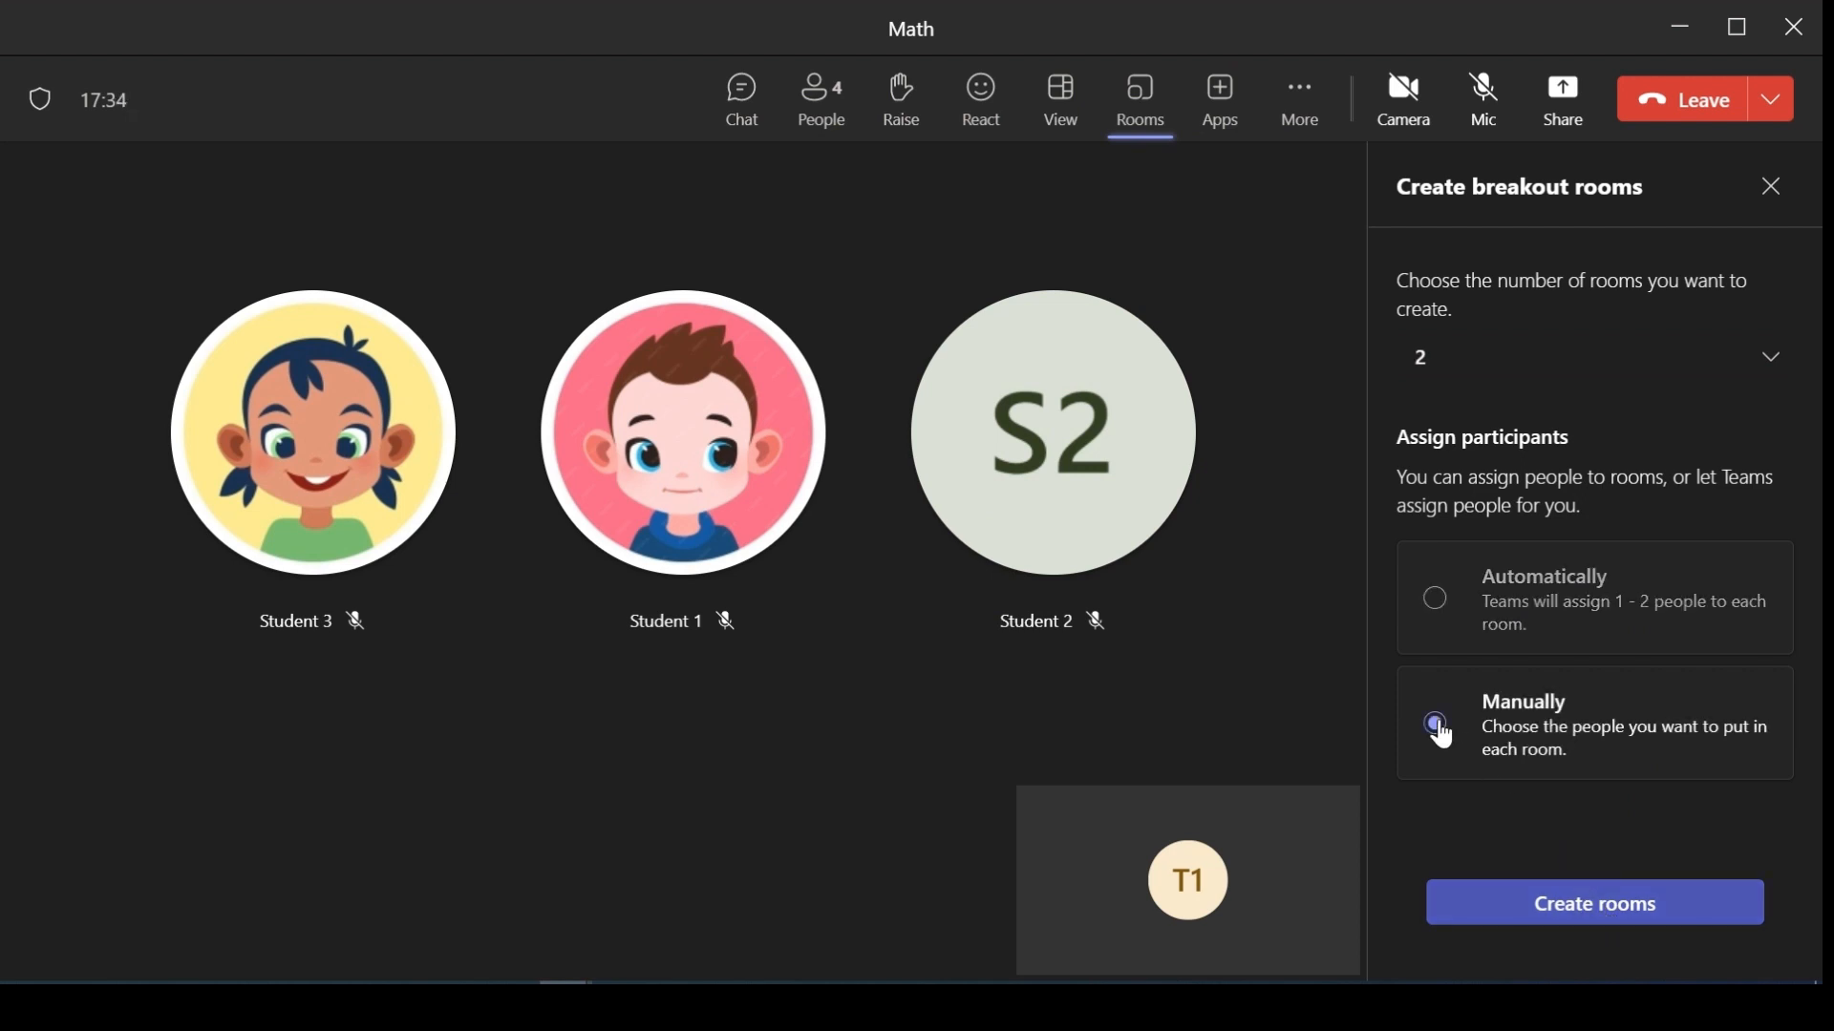
left_click(1627, 919)
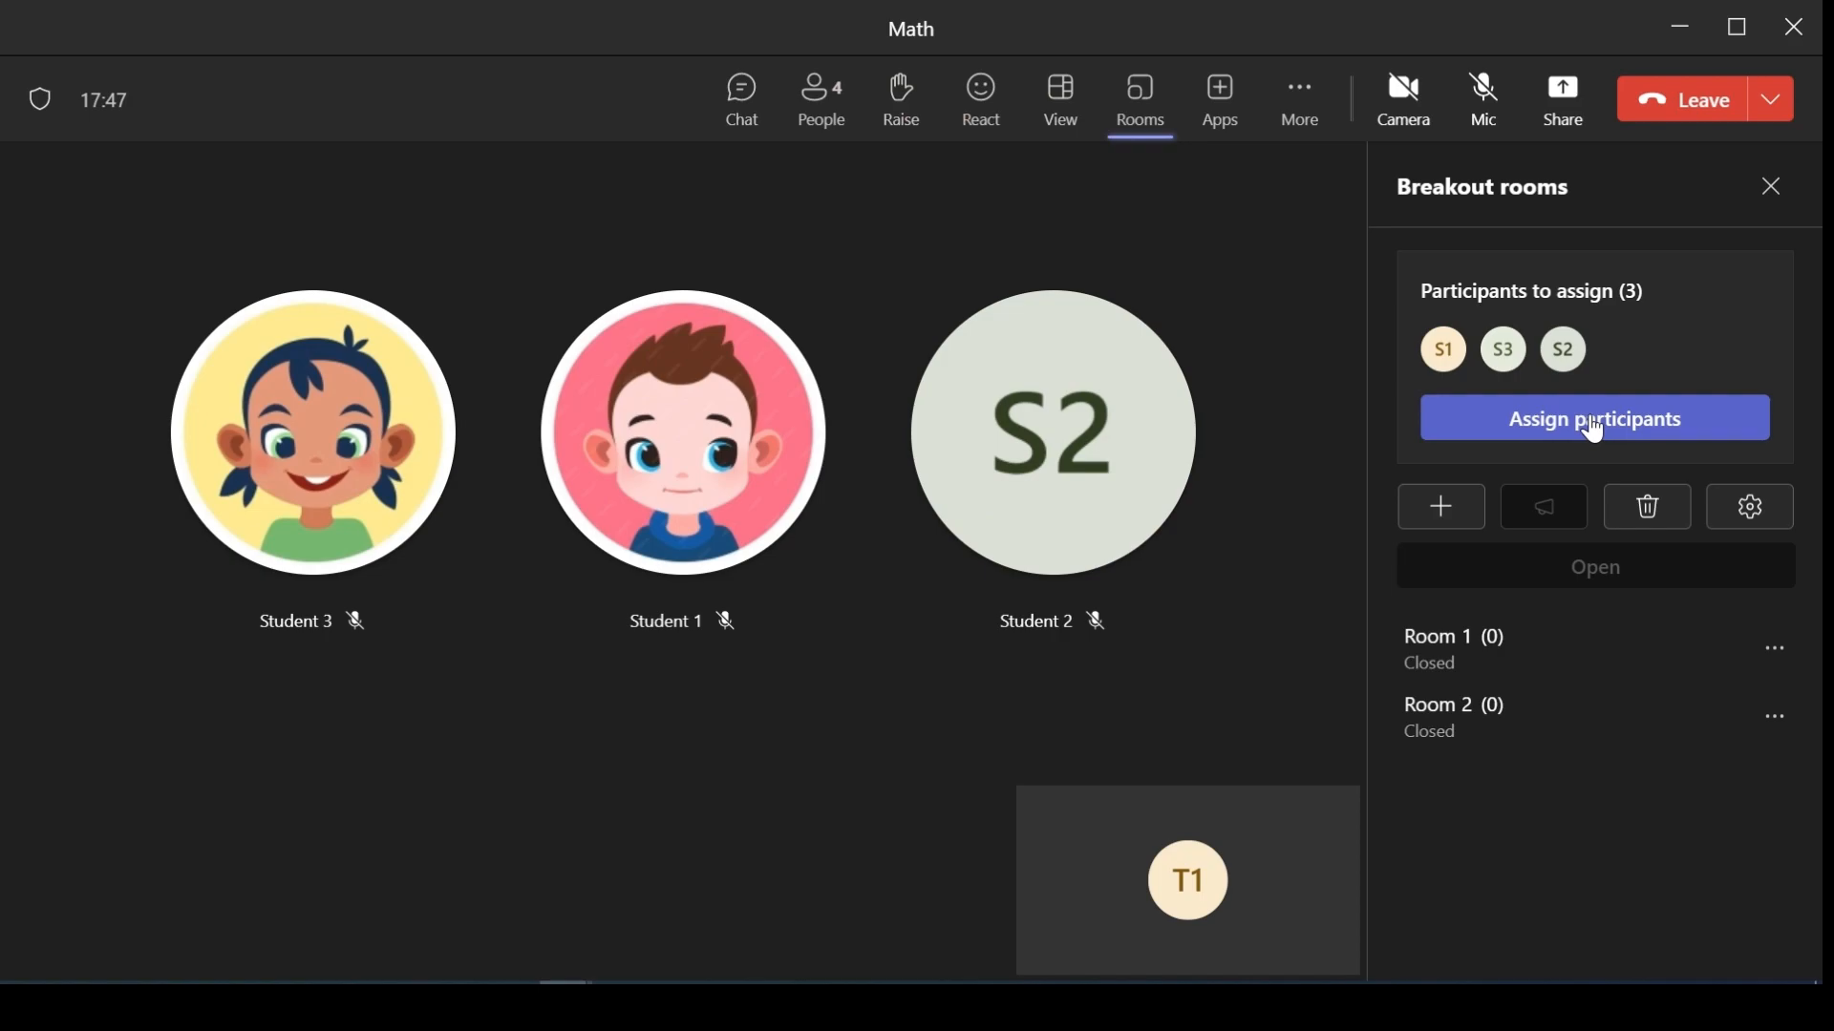
Start assigning participants to the breakout rooms and put Student 1 and Student 3 in Room 1
left_click(1589, 418)
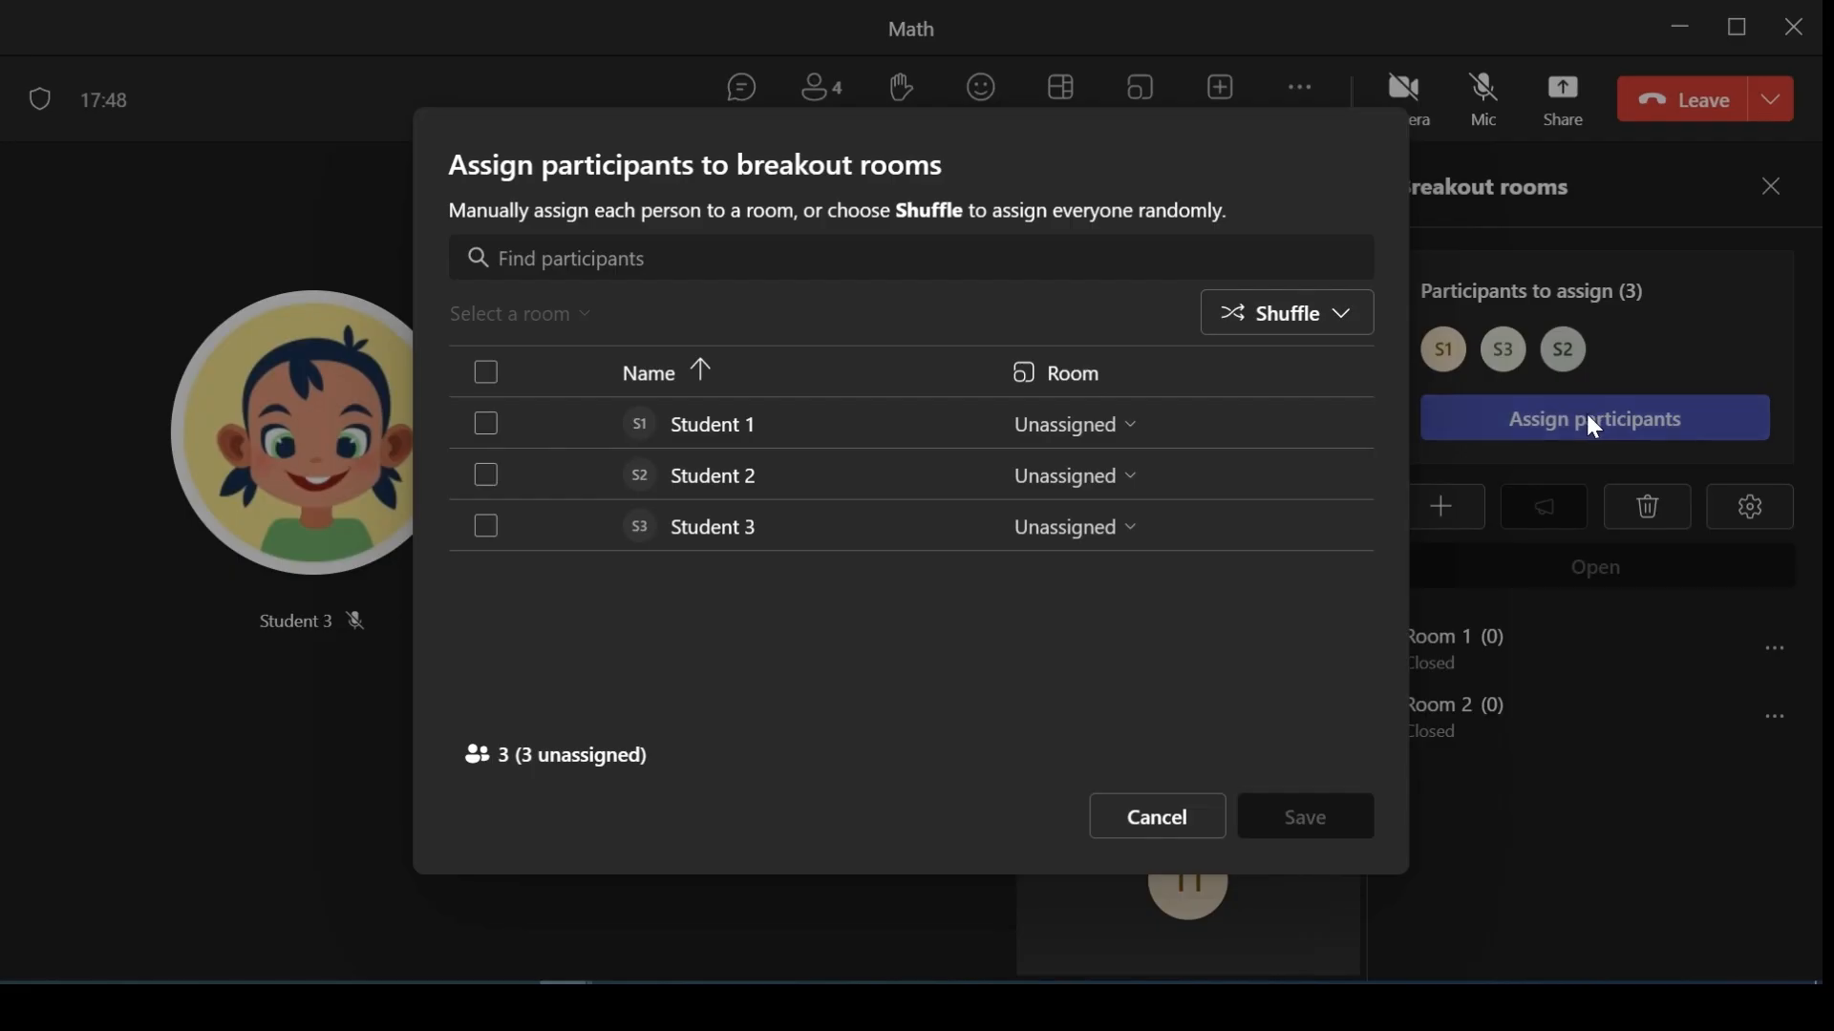
left_click(486, 424)
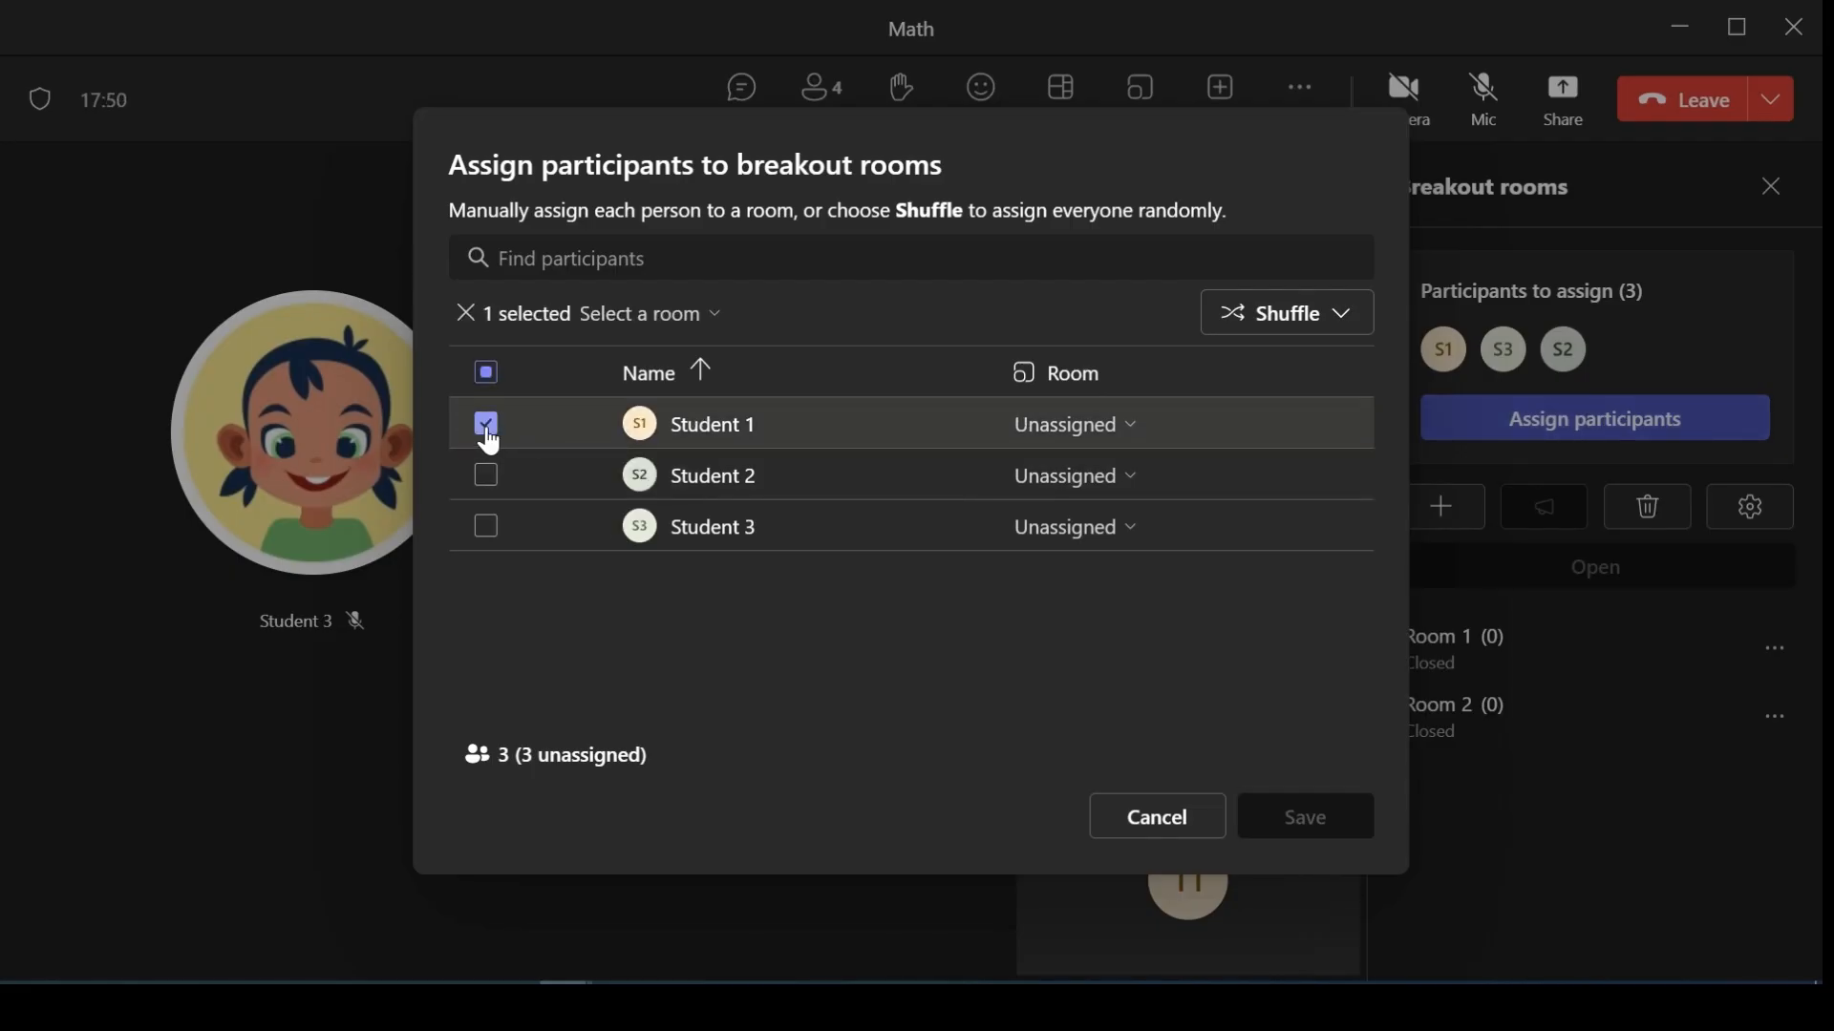
left_click(486, 528)
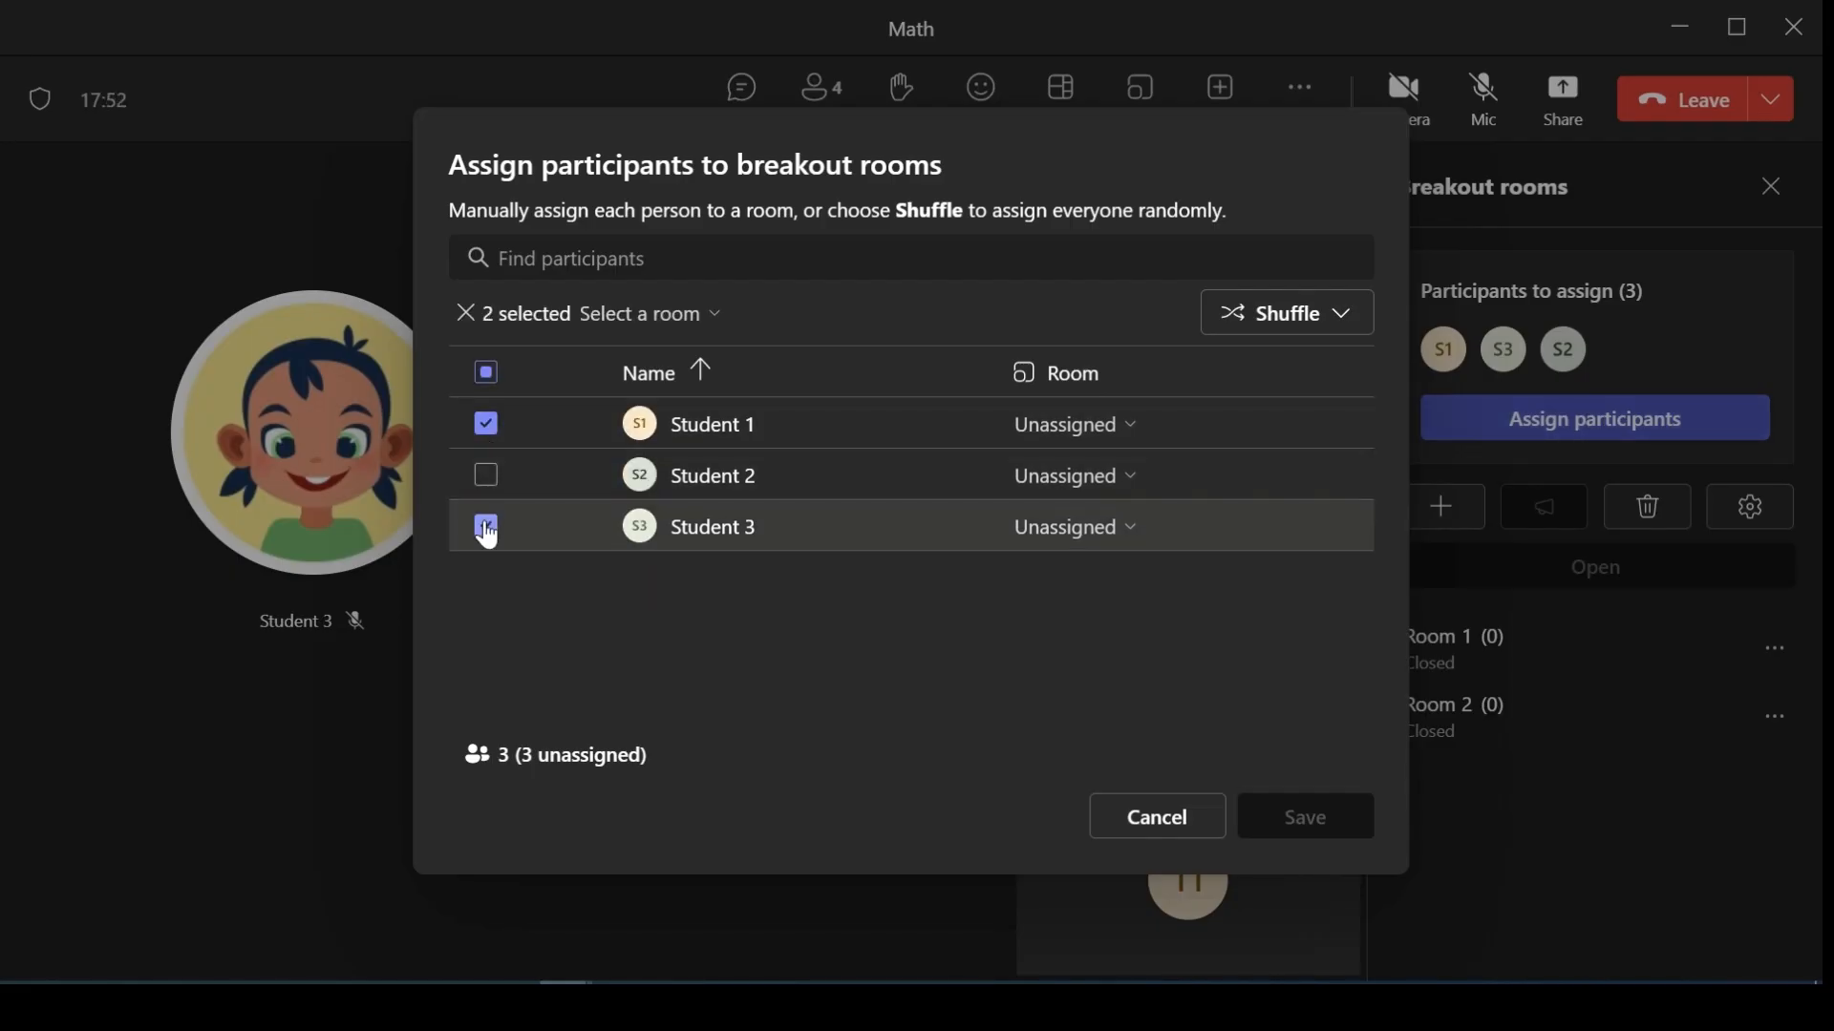
left_click(711, 318)
left_click(657, 414)
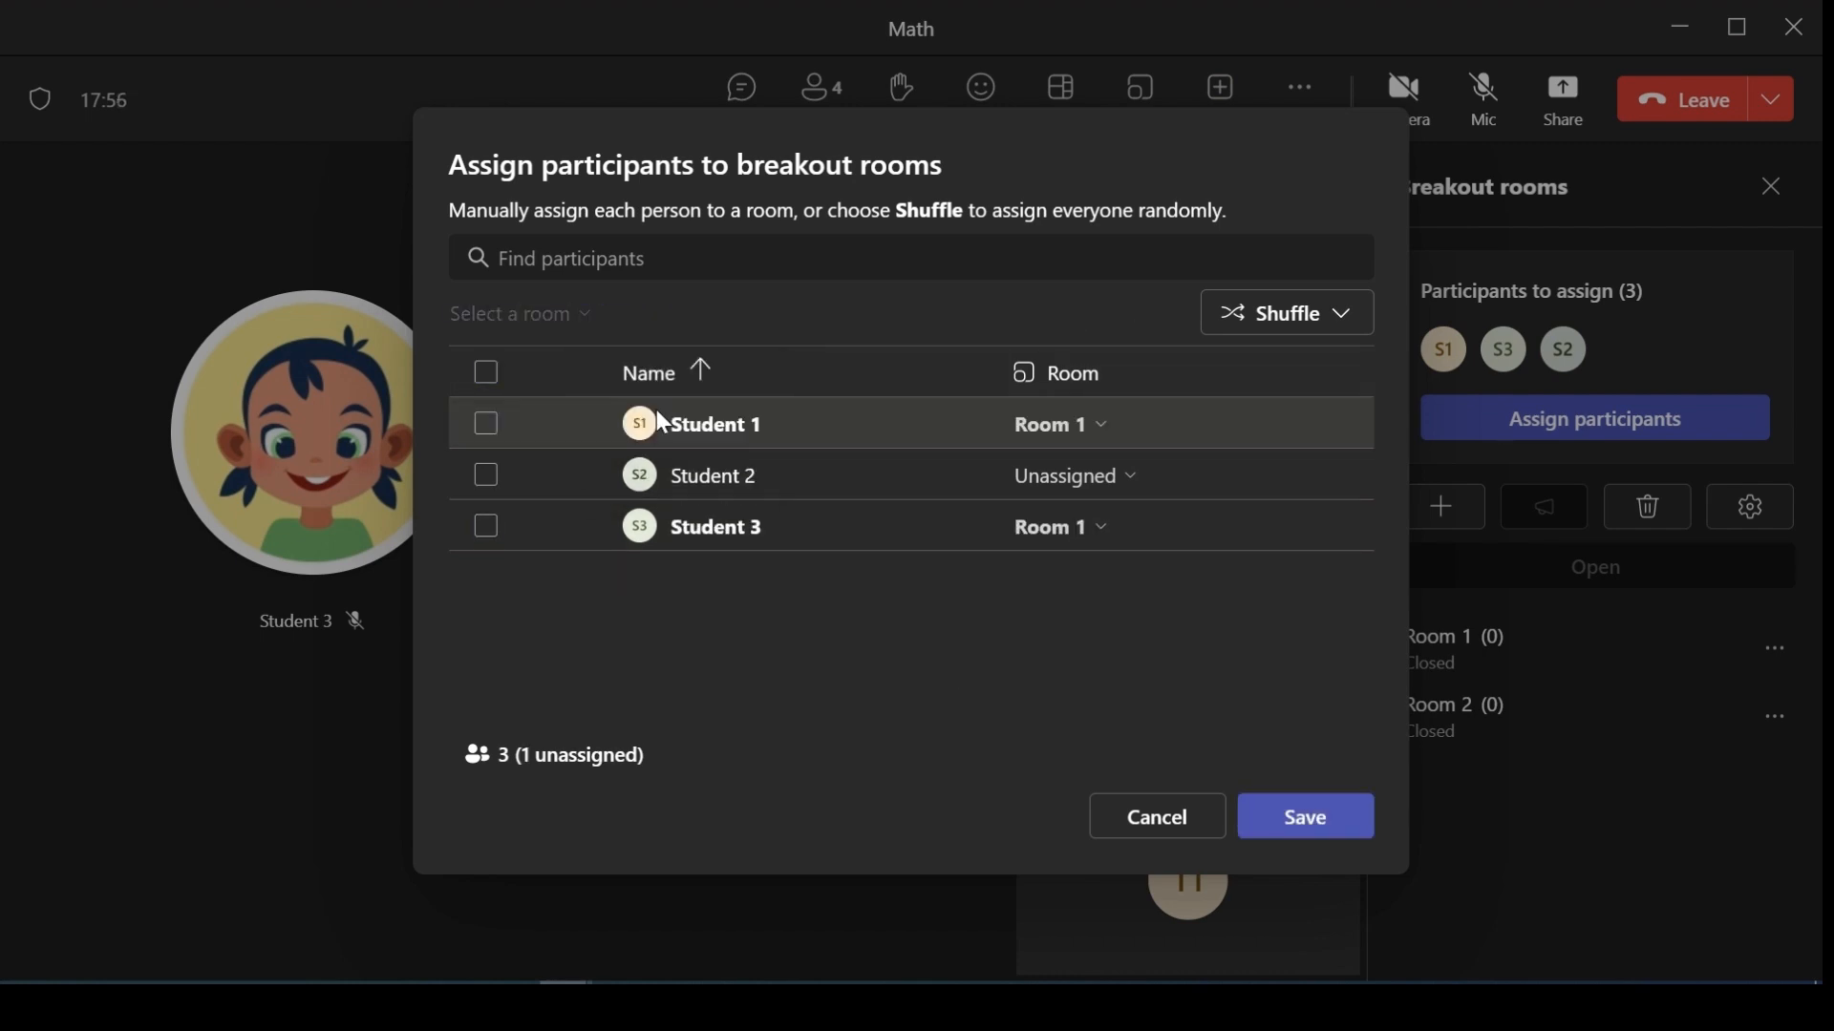
Assign Student 2 to Room 2 and save the breakout room assignments
left_click(486, 477)
left_click(707, 322)
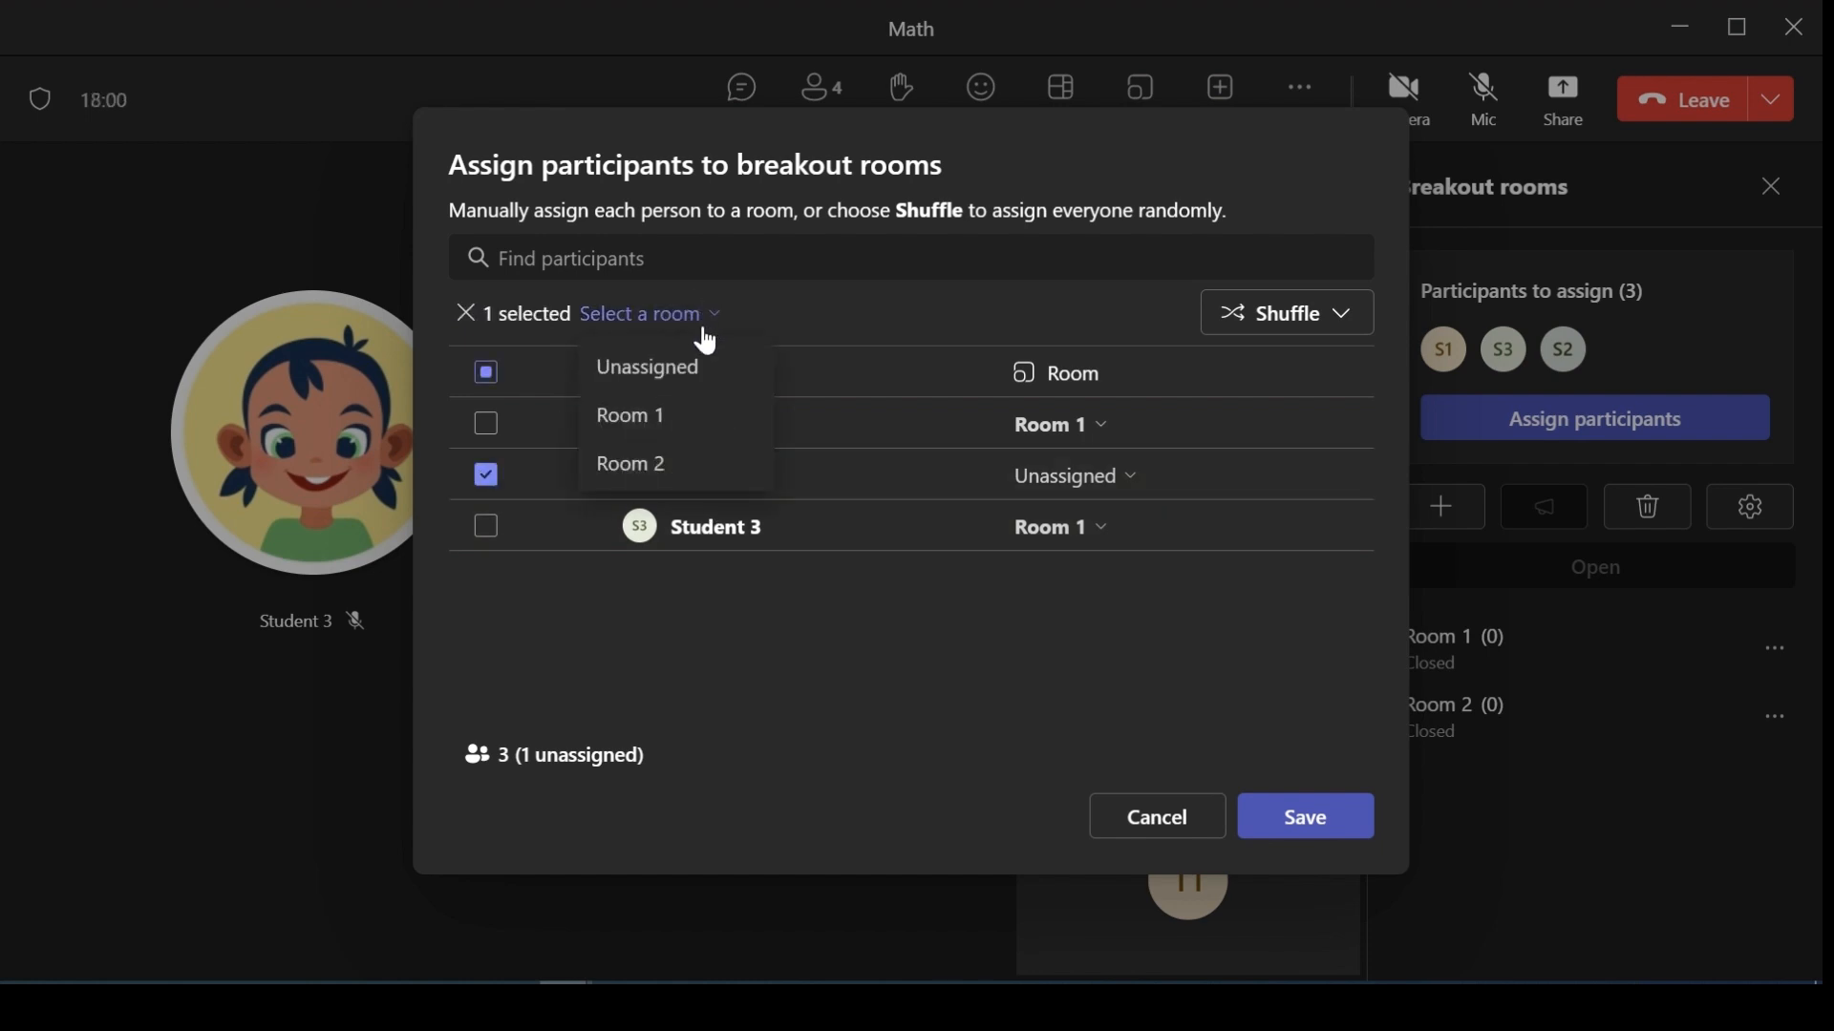
left_click(647, 465)
left_click(1295, 816)
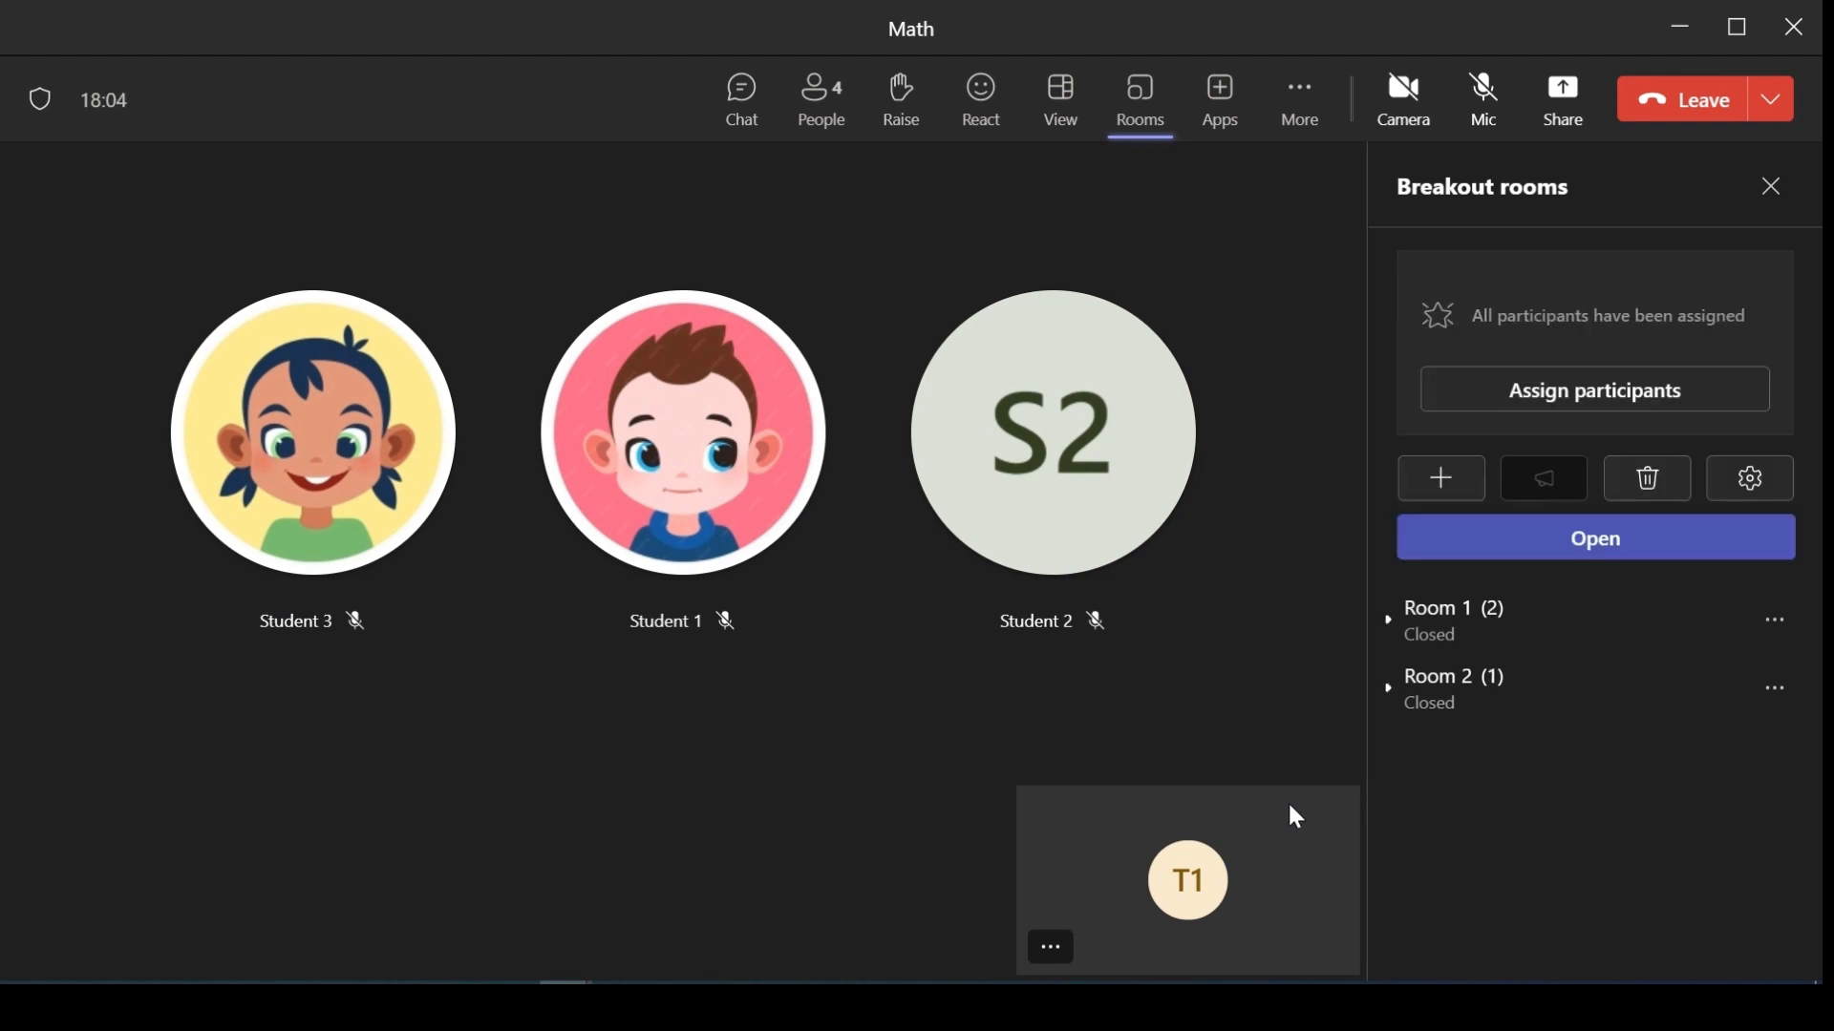
Open the breakout rooms and visit Room 1 briefly, leaving it to return to the Math meeting
left_click(1581, 541)
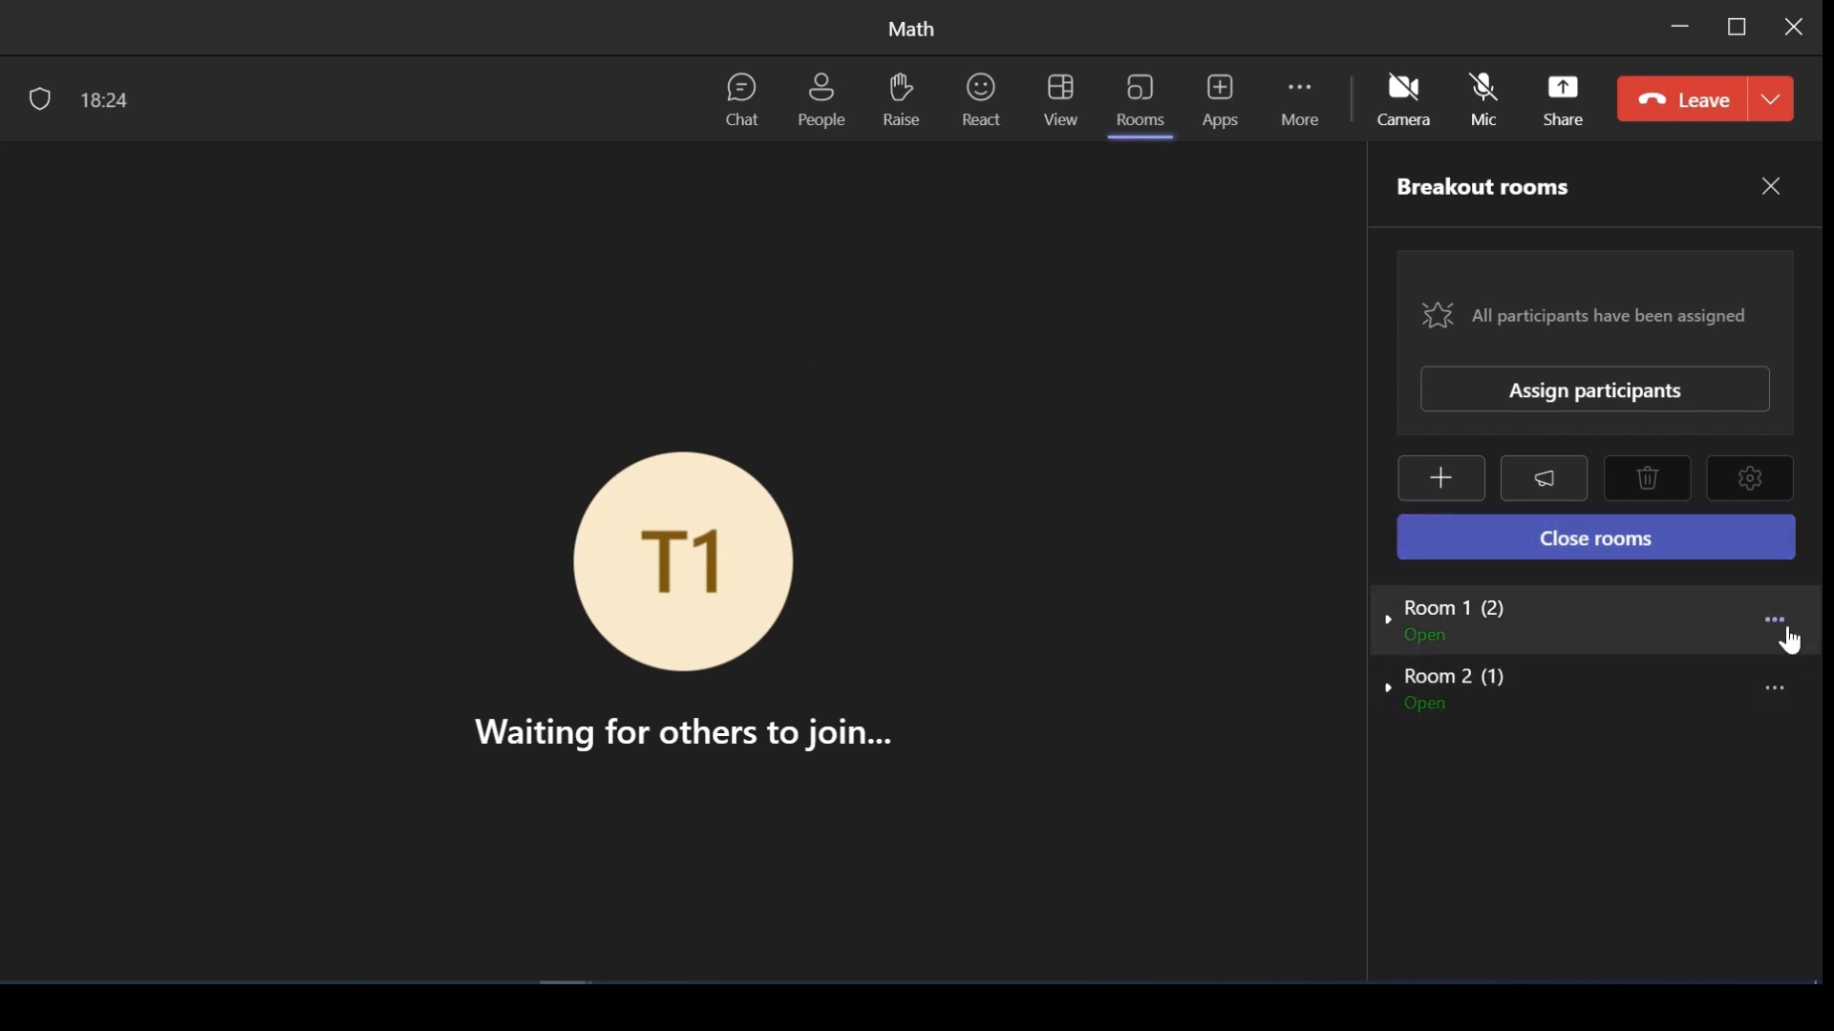
left_click(1786, 628)
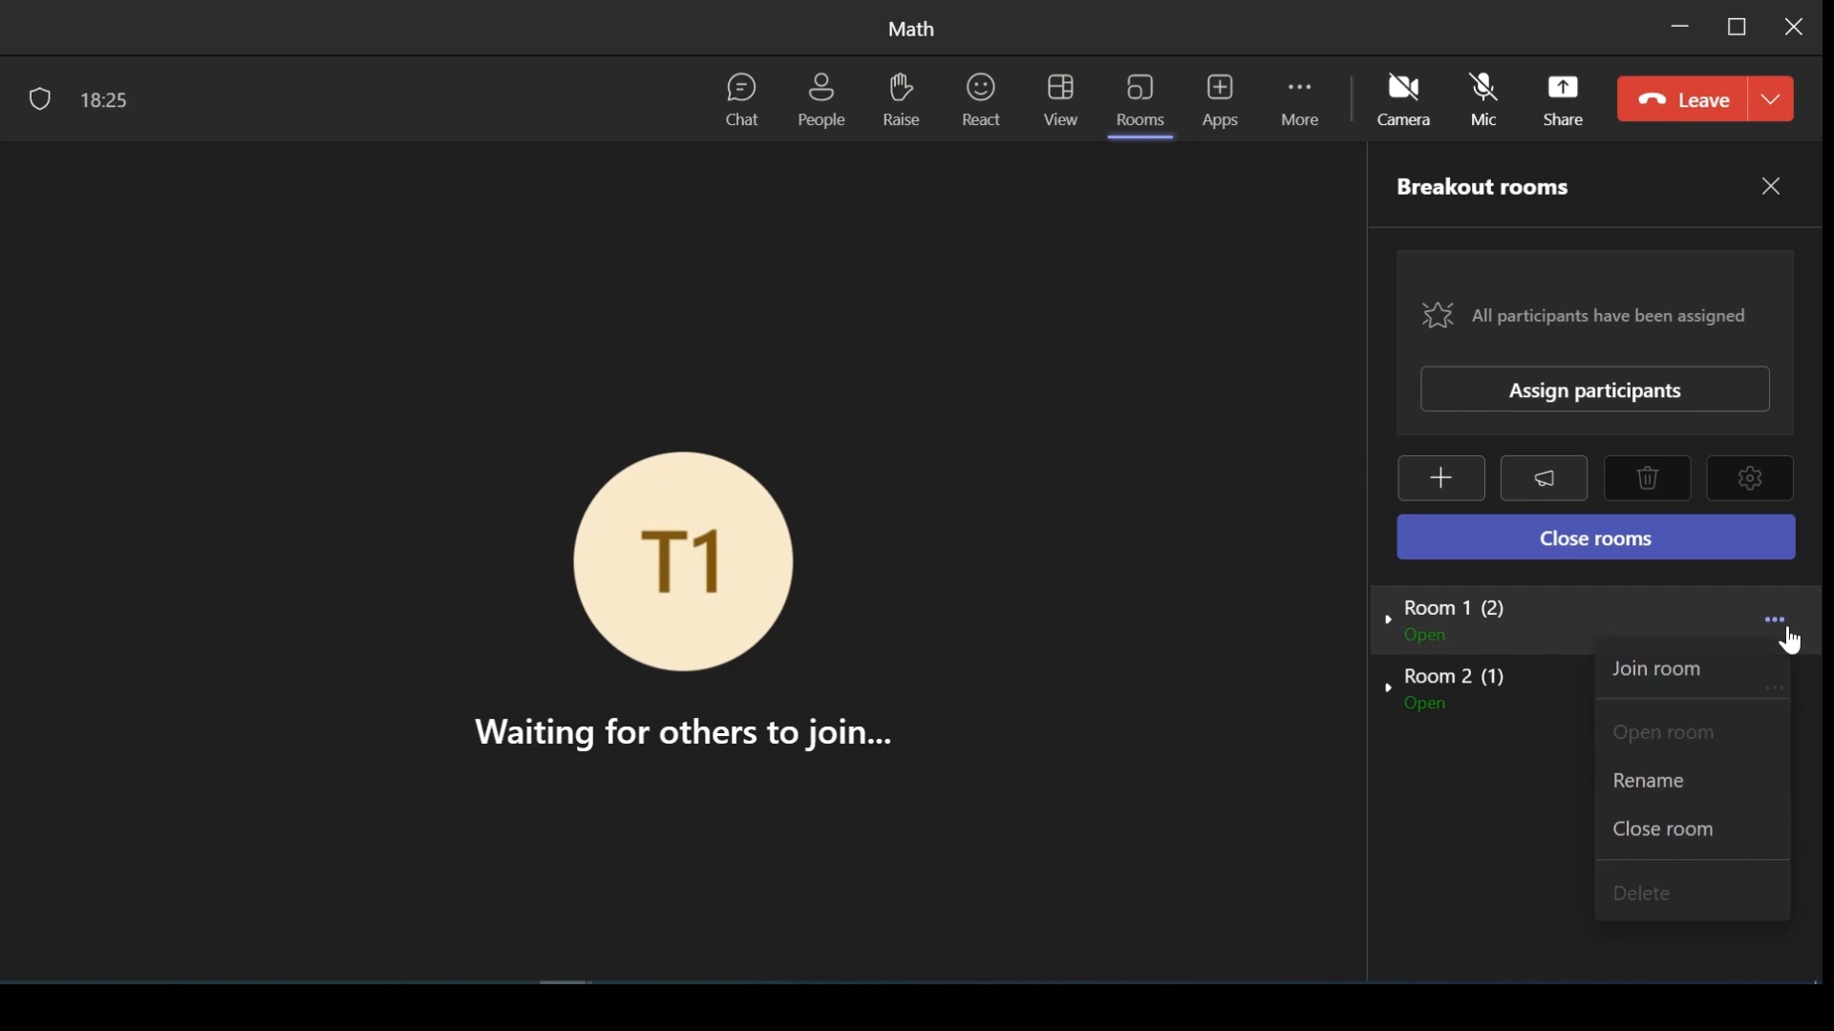
left_click(1696, 684)
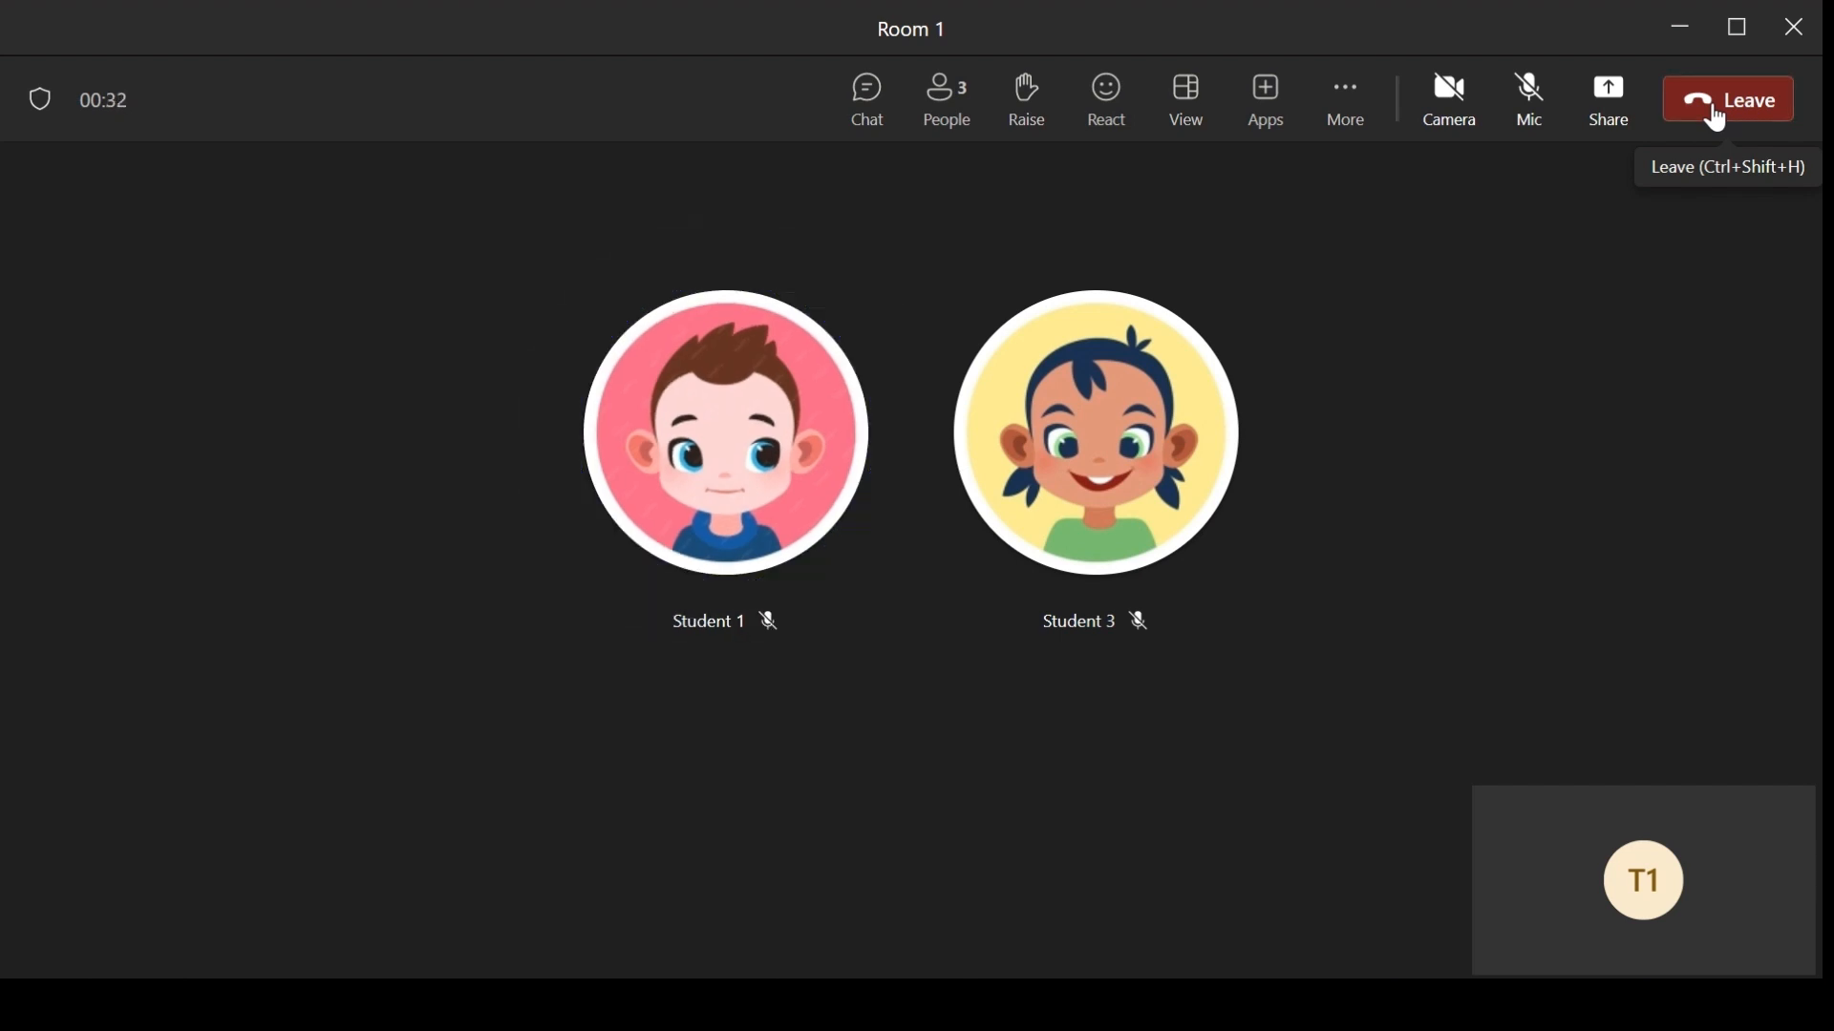
left_click(1717, 114)
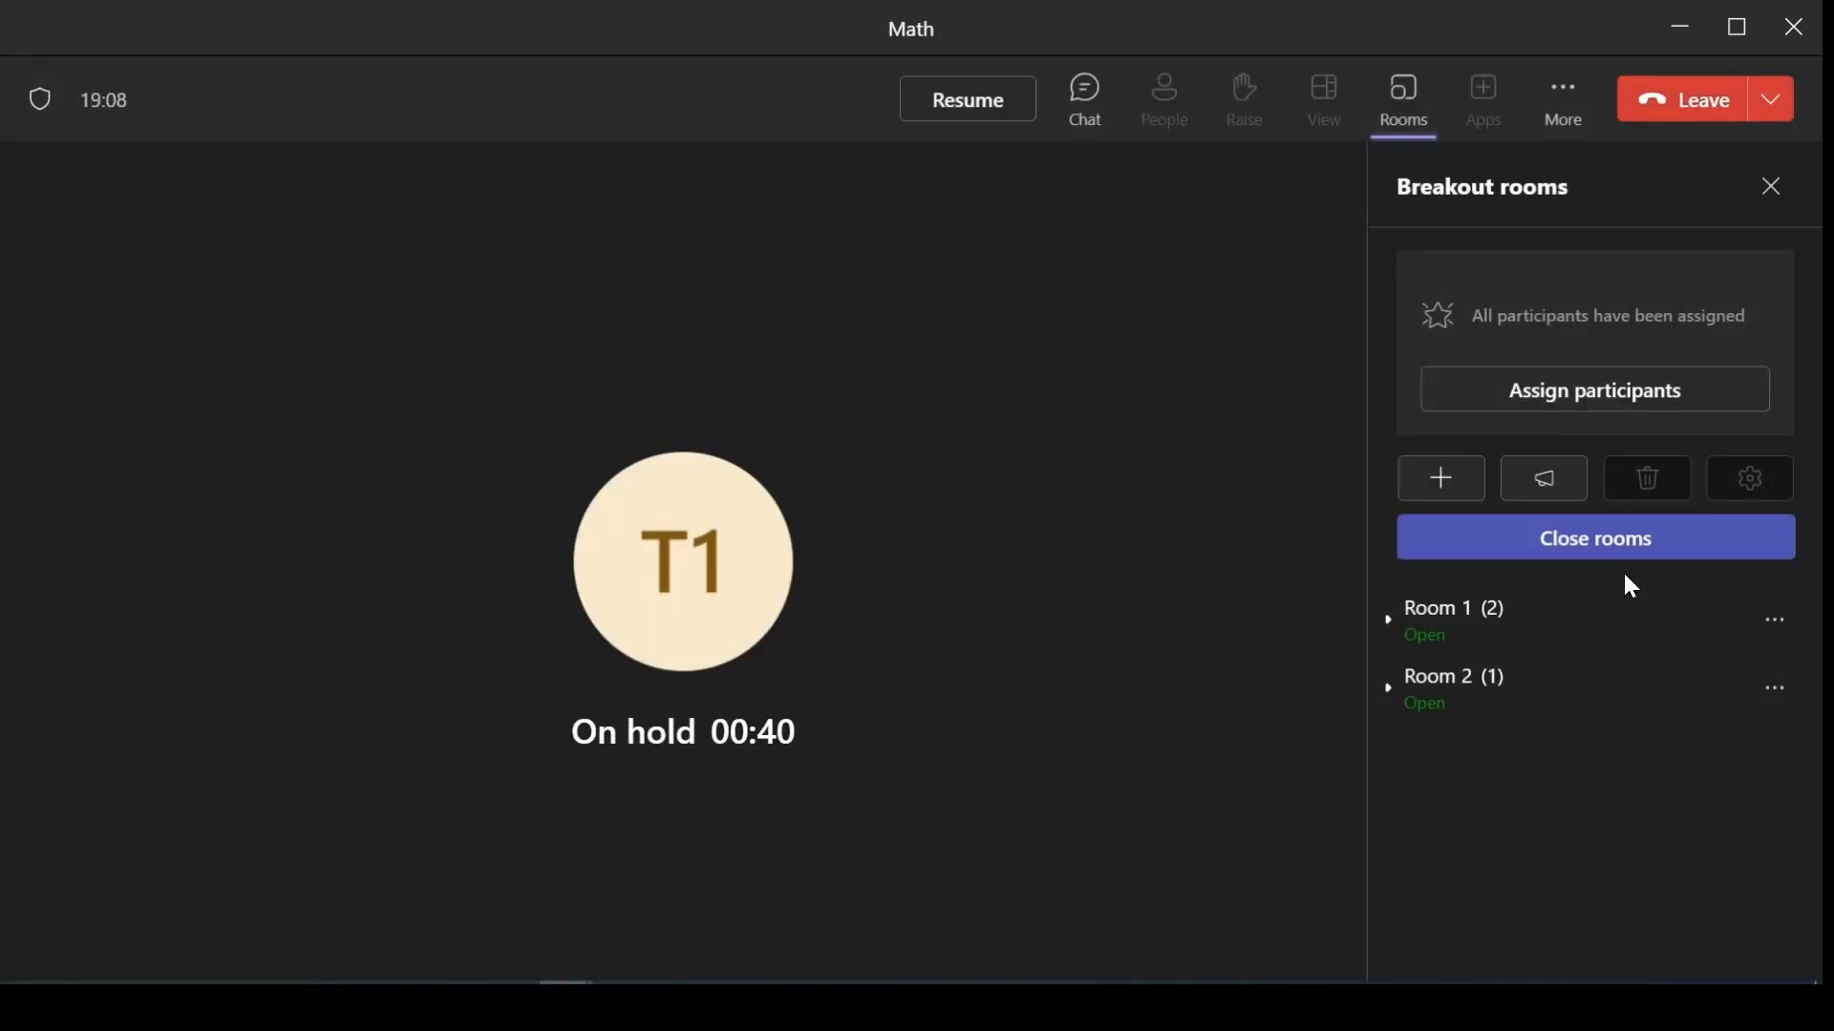
Send the announcement "You have 3 minutes left" to the breakout rooms and resume the Math meeting
left_click(1548, 483)
left_click(955, 497)
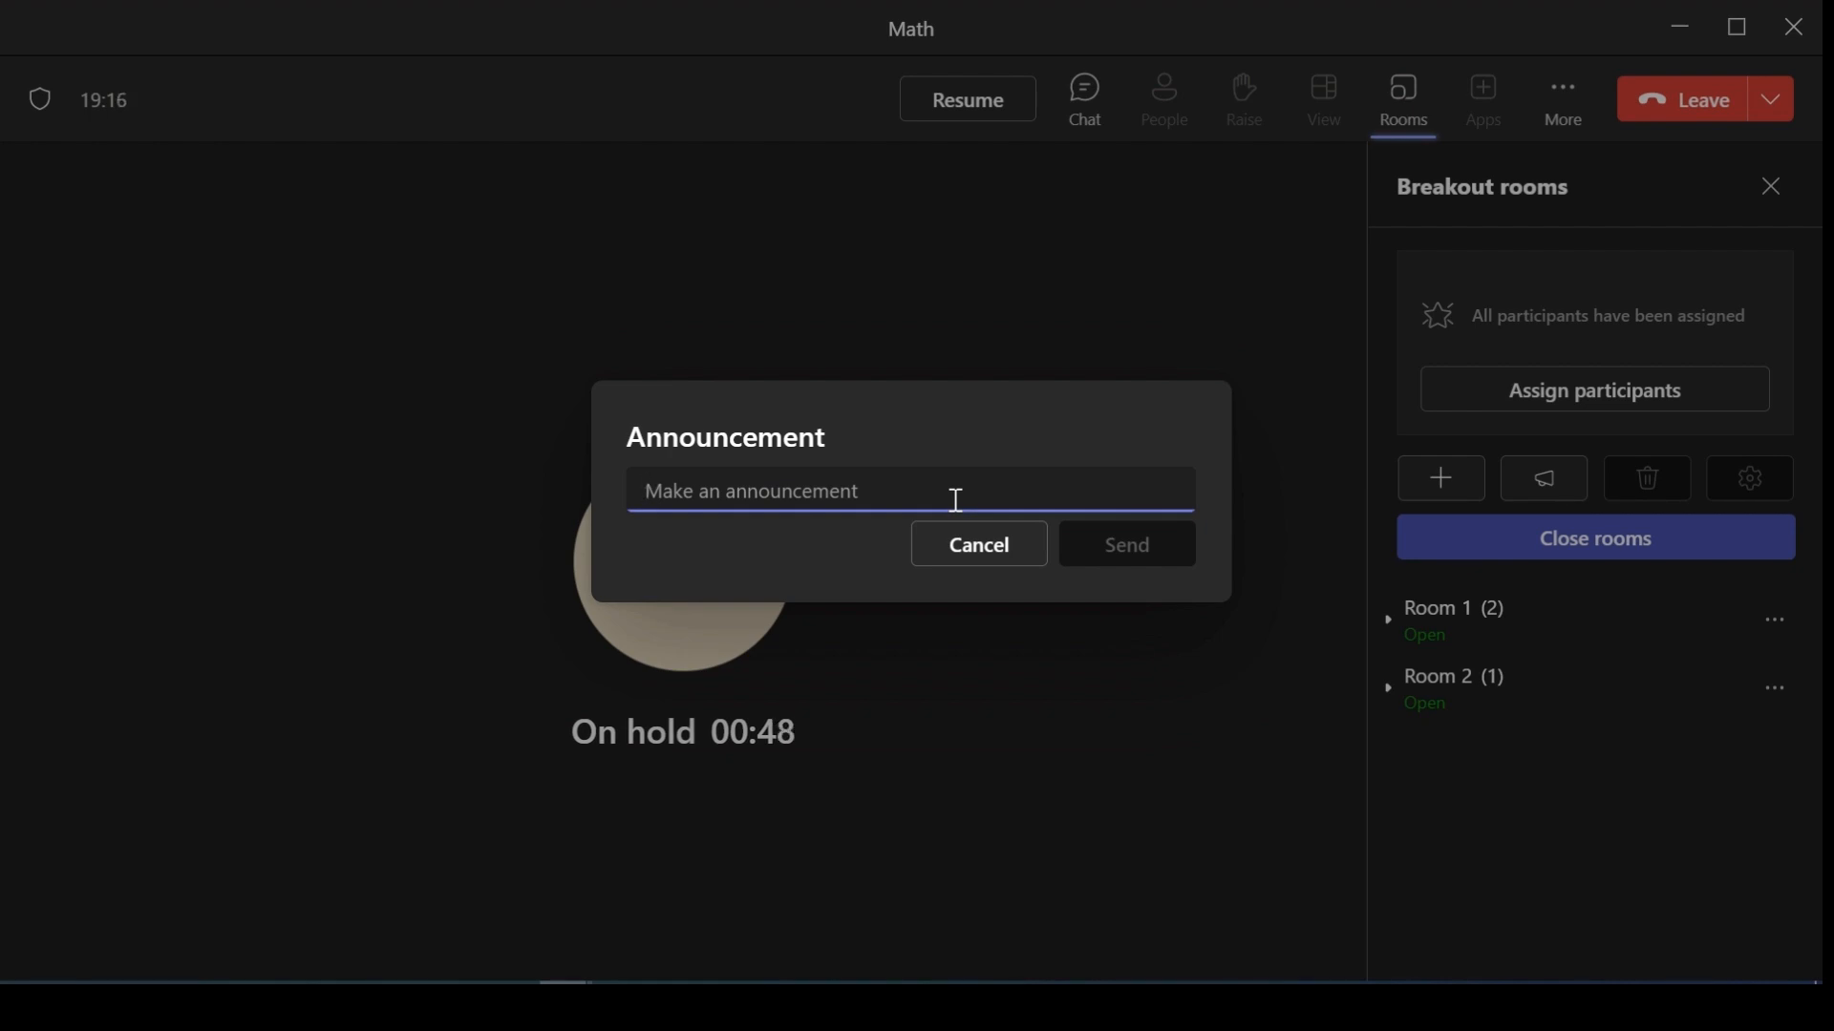
type("You have")
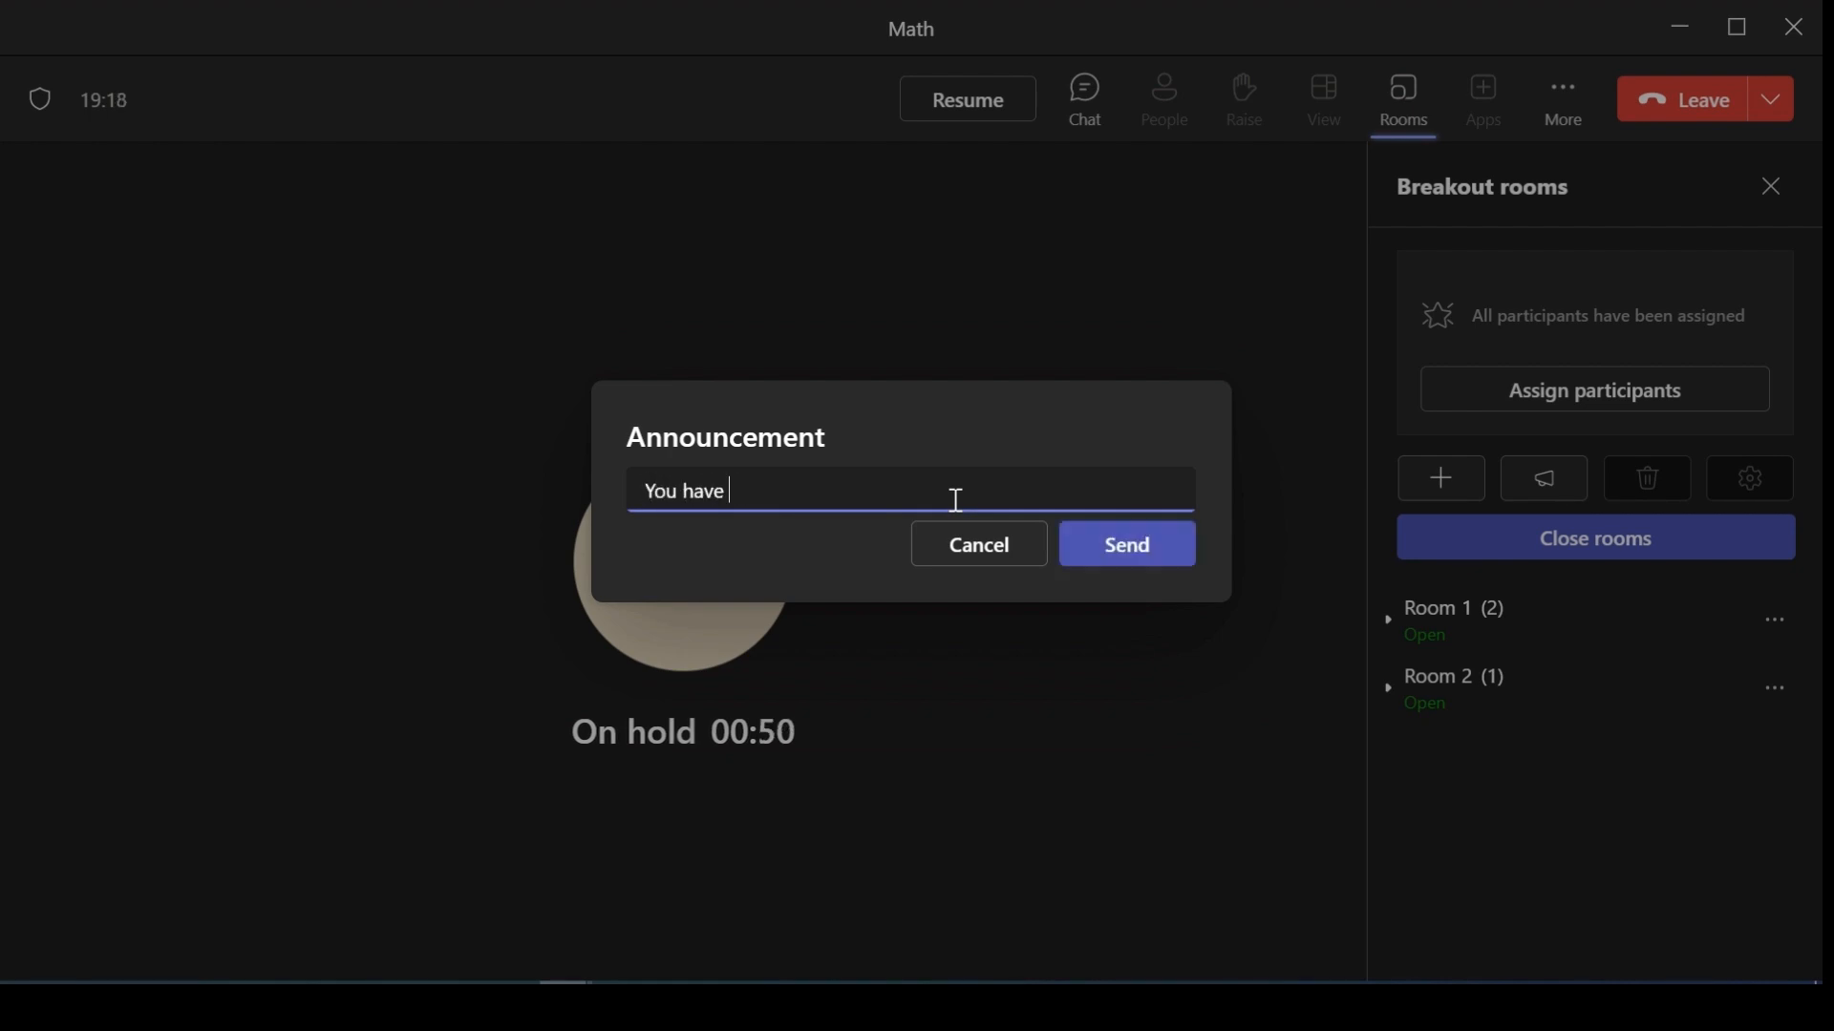
type(" 3 minutes left")
left_click(1123, 560)
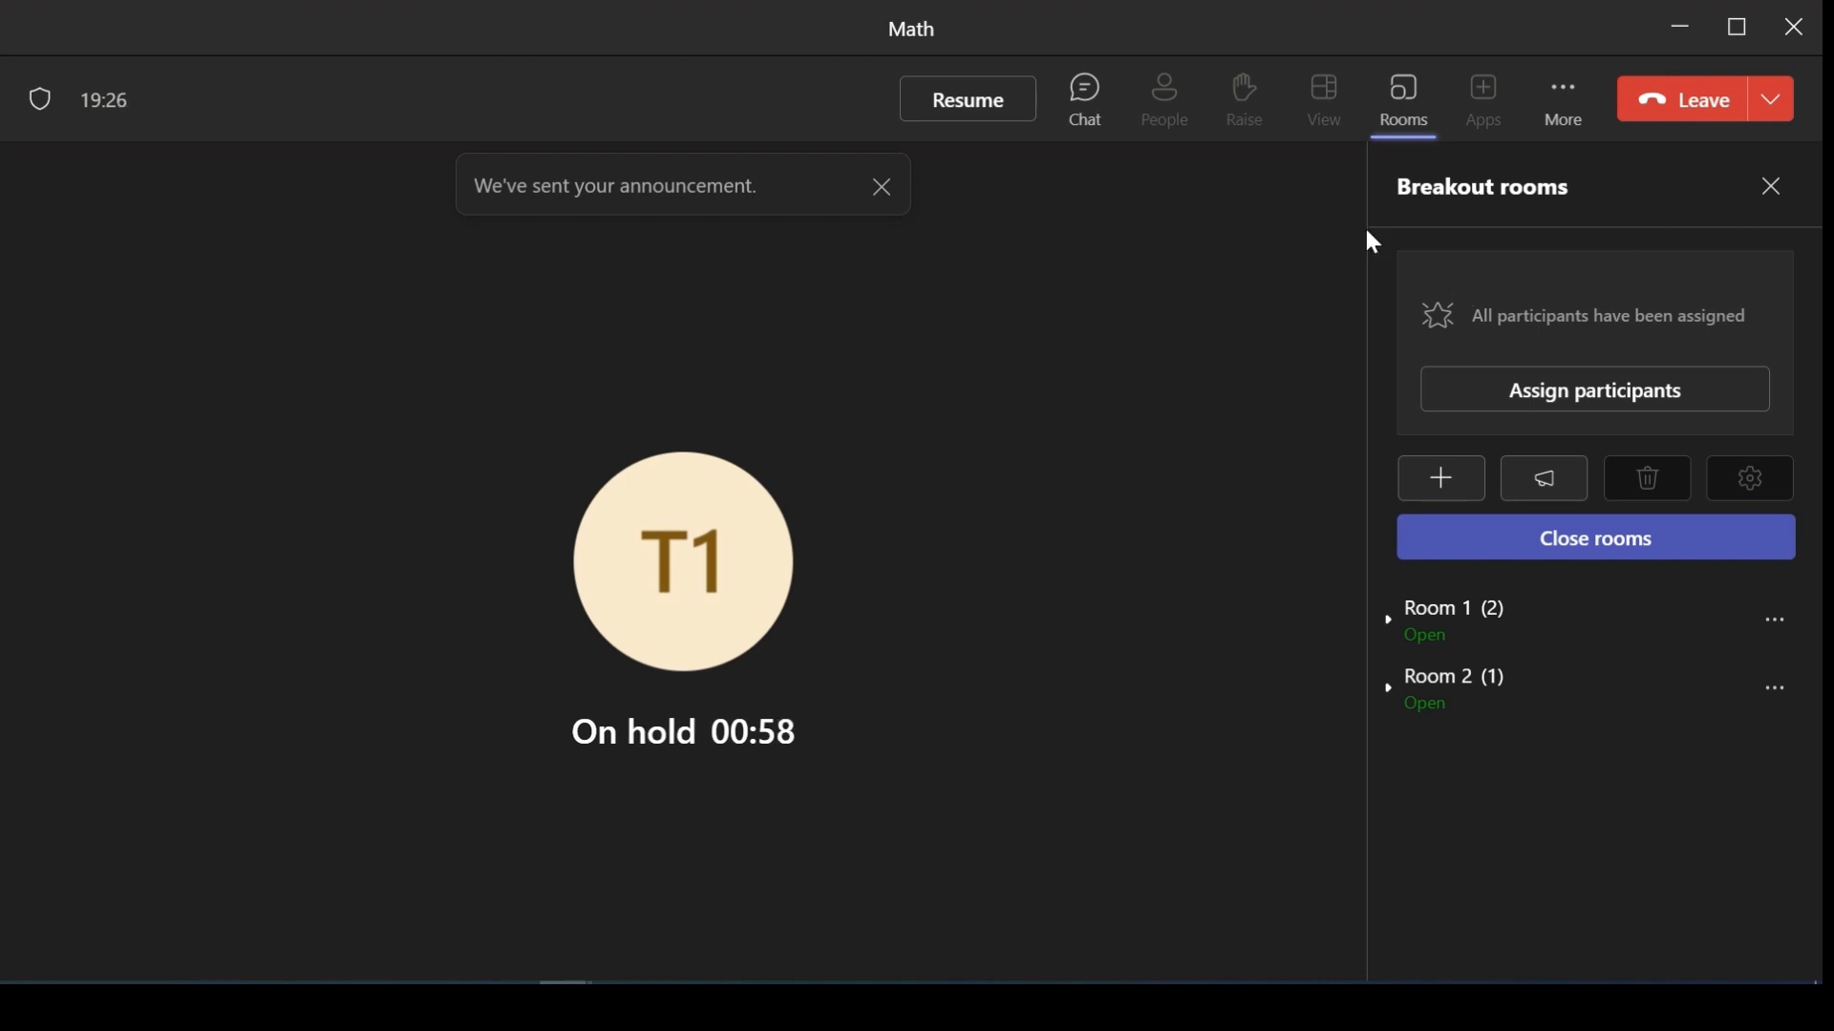
left_click(967, 116)
left_click(881, 187)
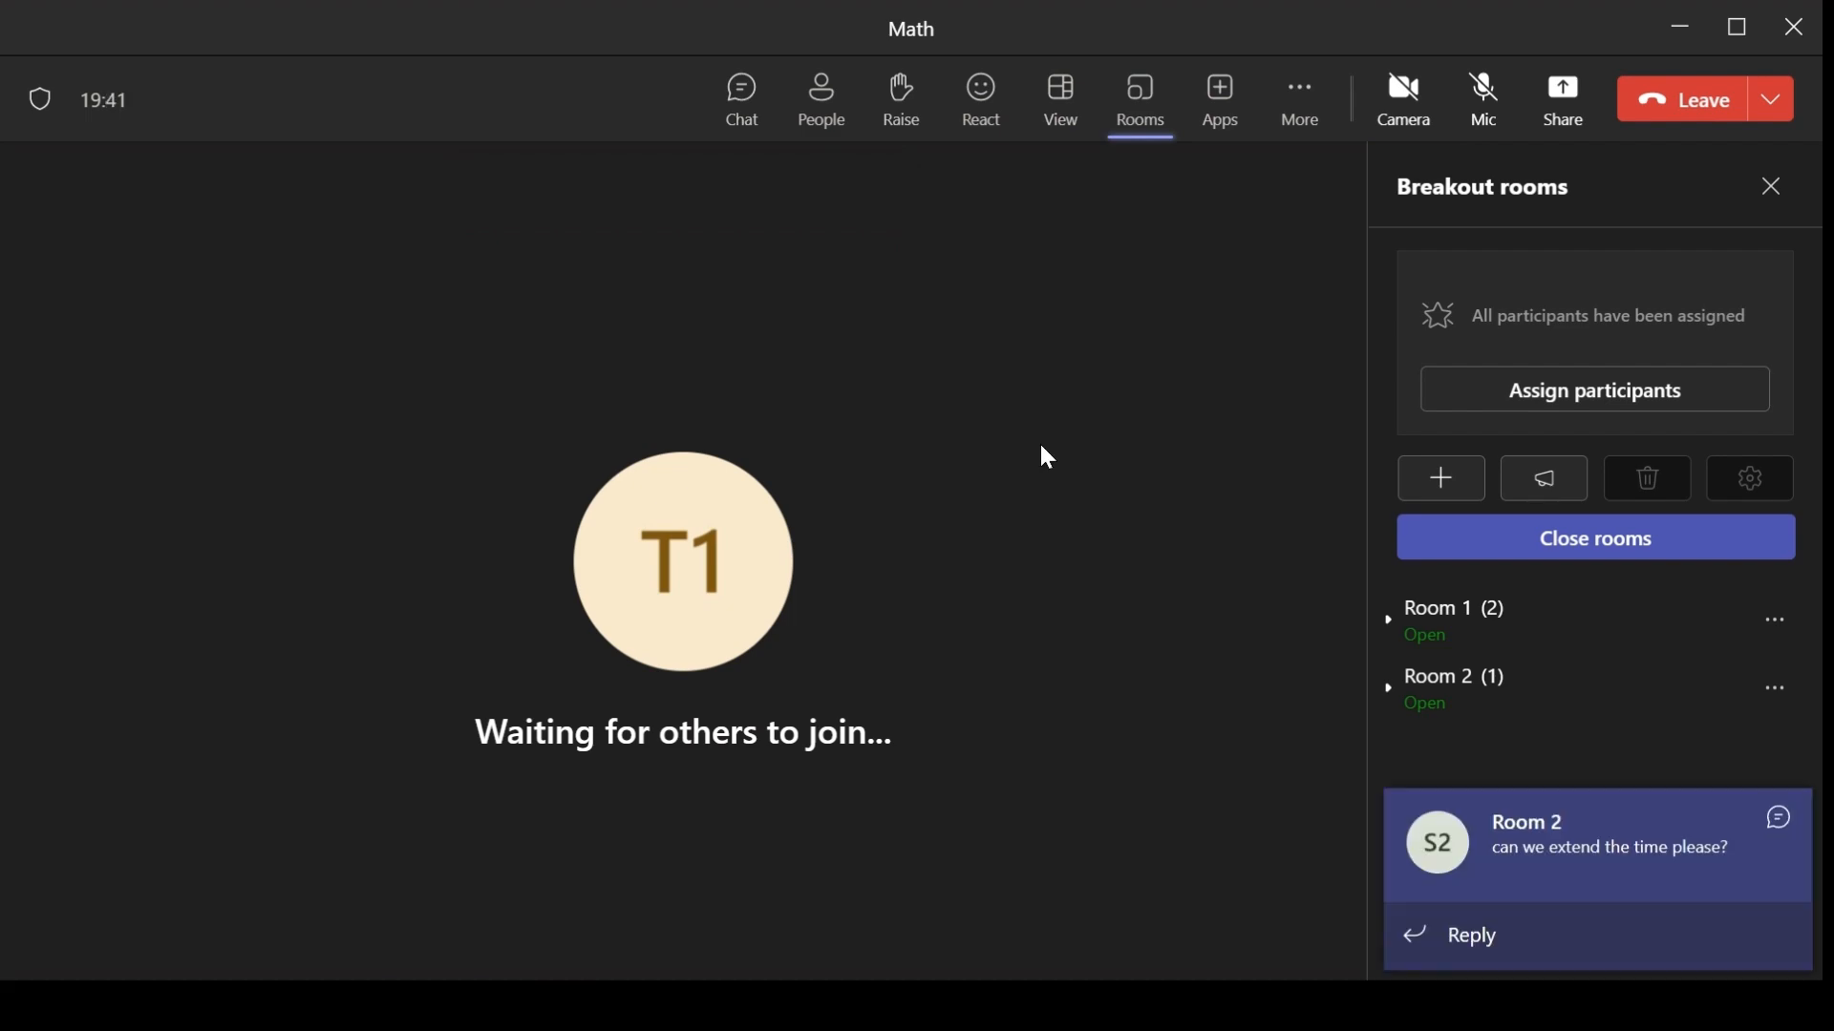
Answer Student 2's request for more time in the Room 2 chat with the messages "Yes sure" and "2 more minutes"
left_click(1600, 893)
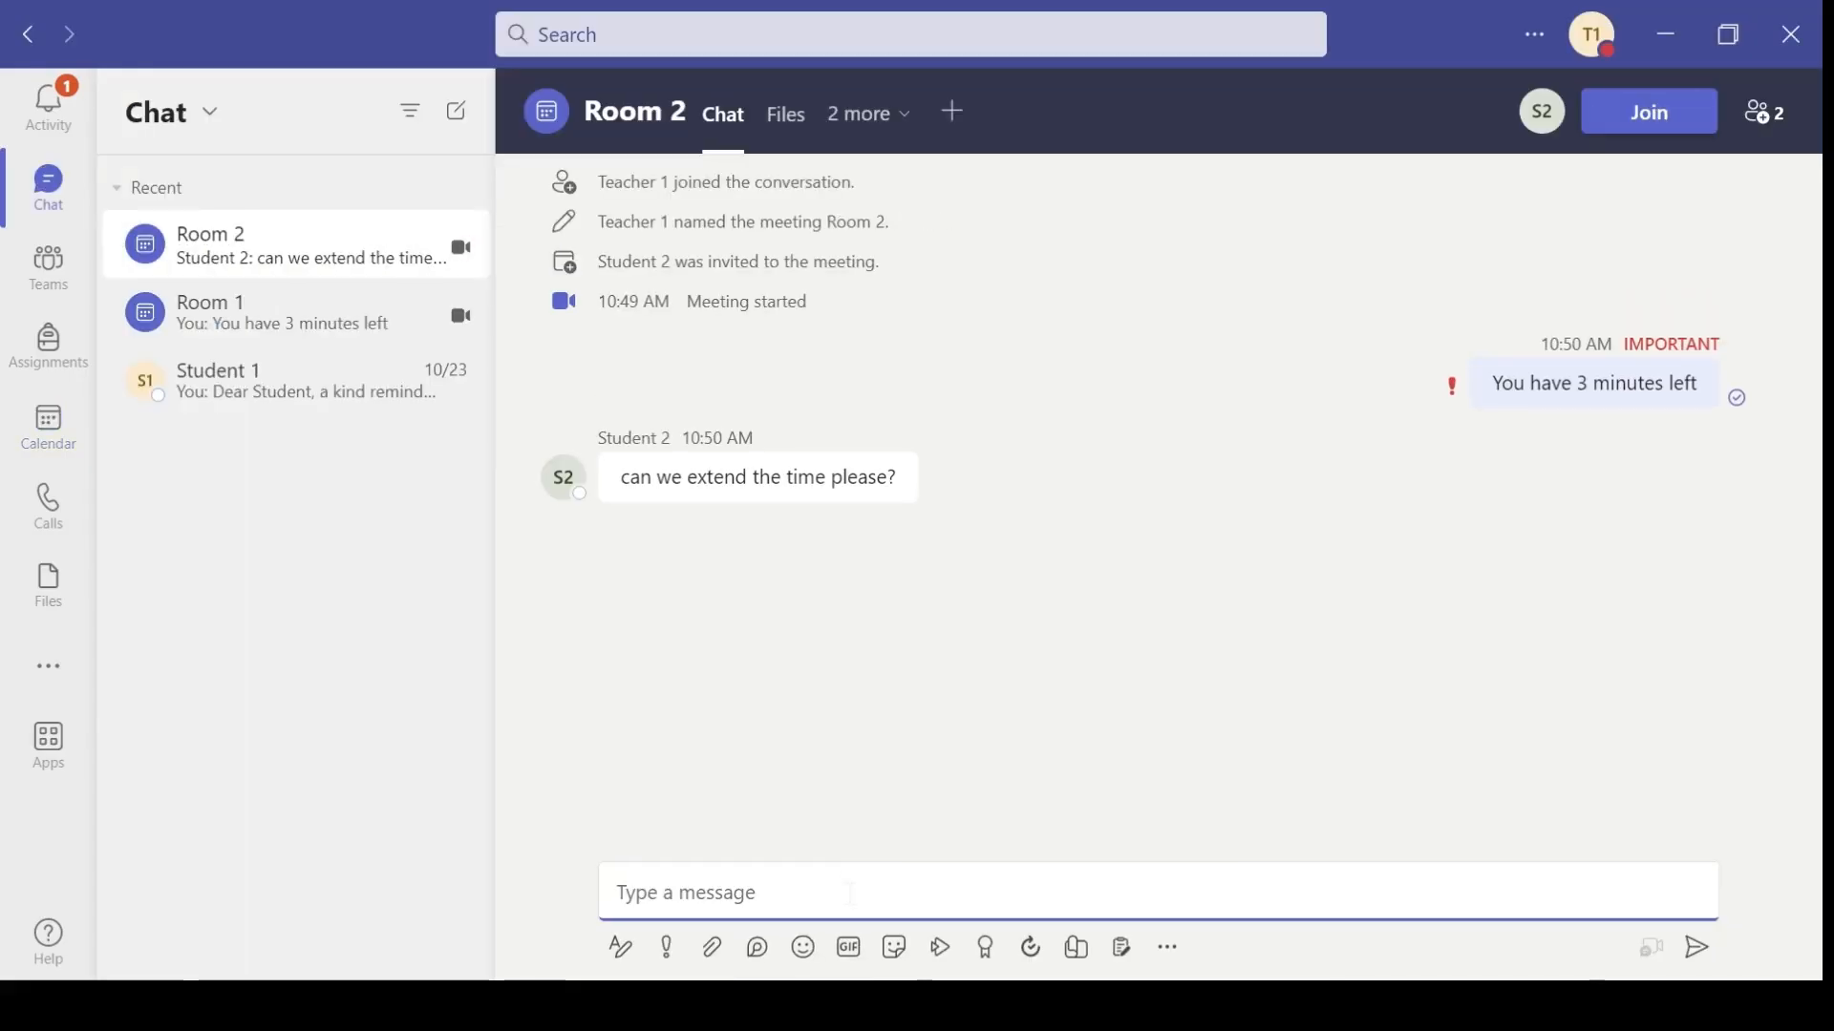
type("Ye")
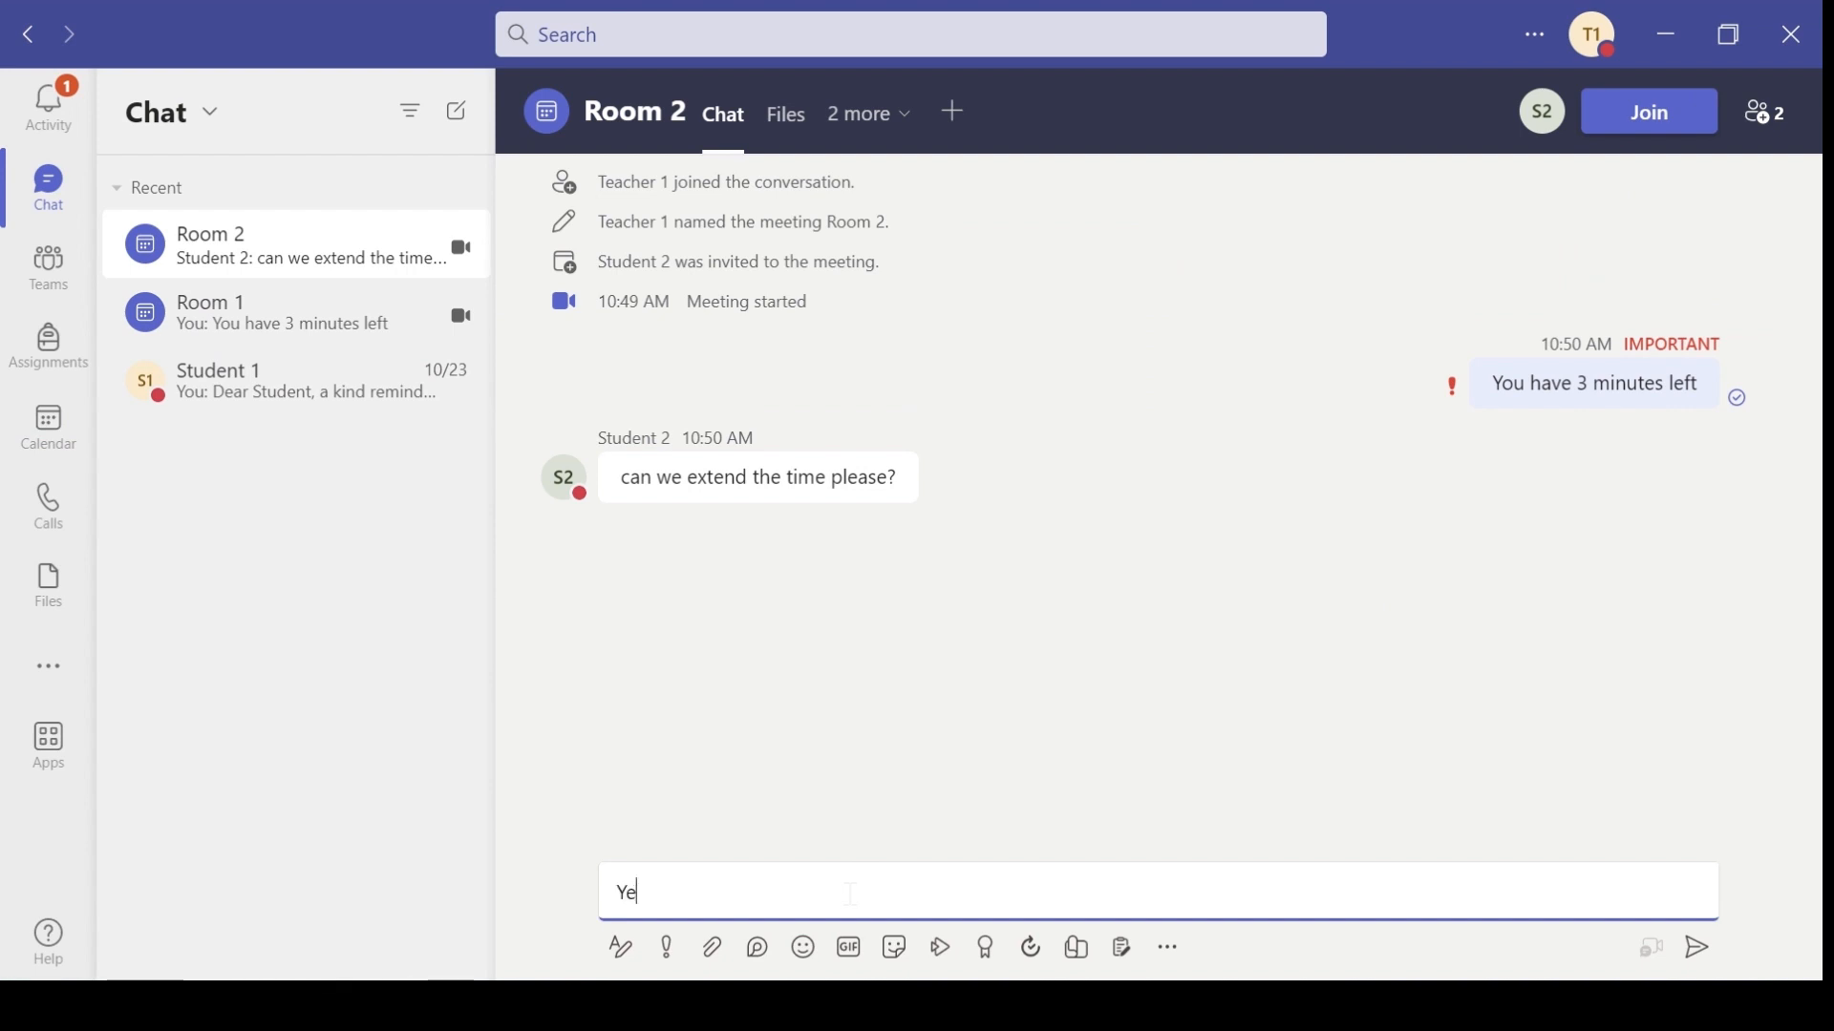
type("s sure")
key("Return")
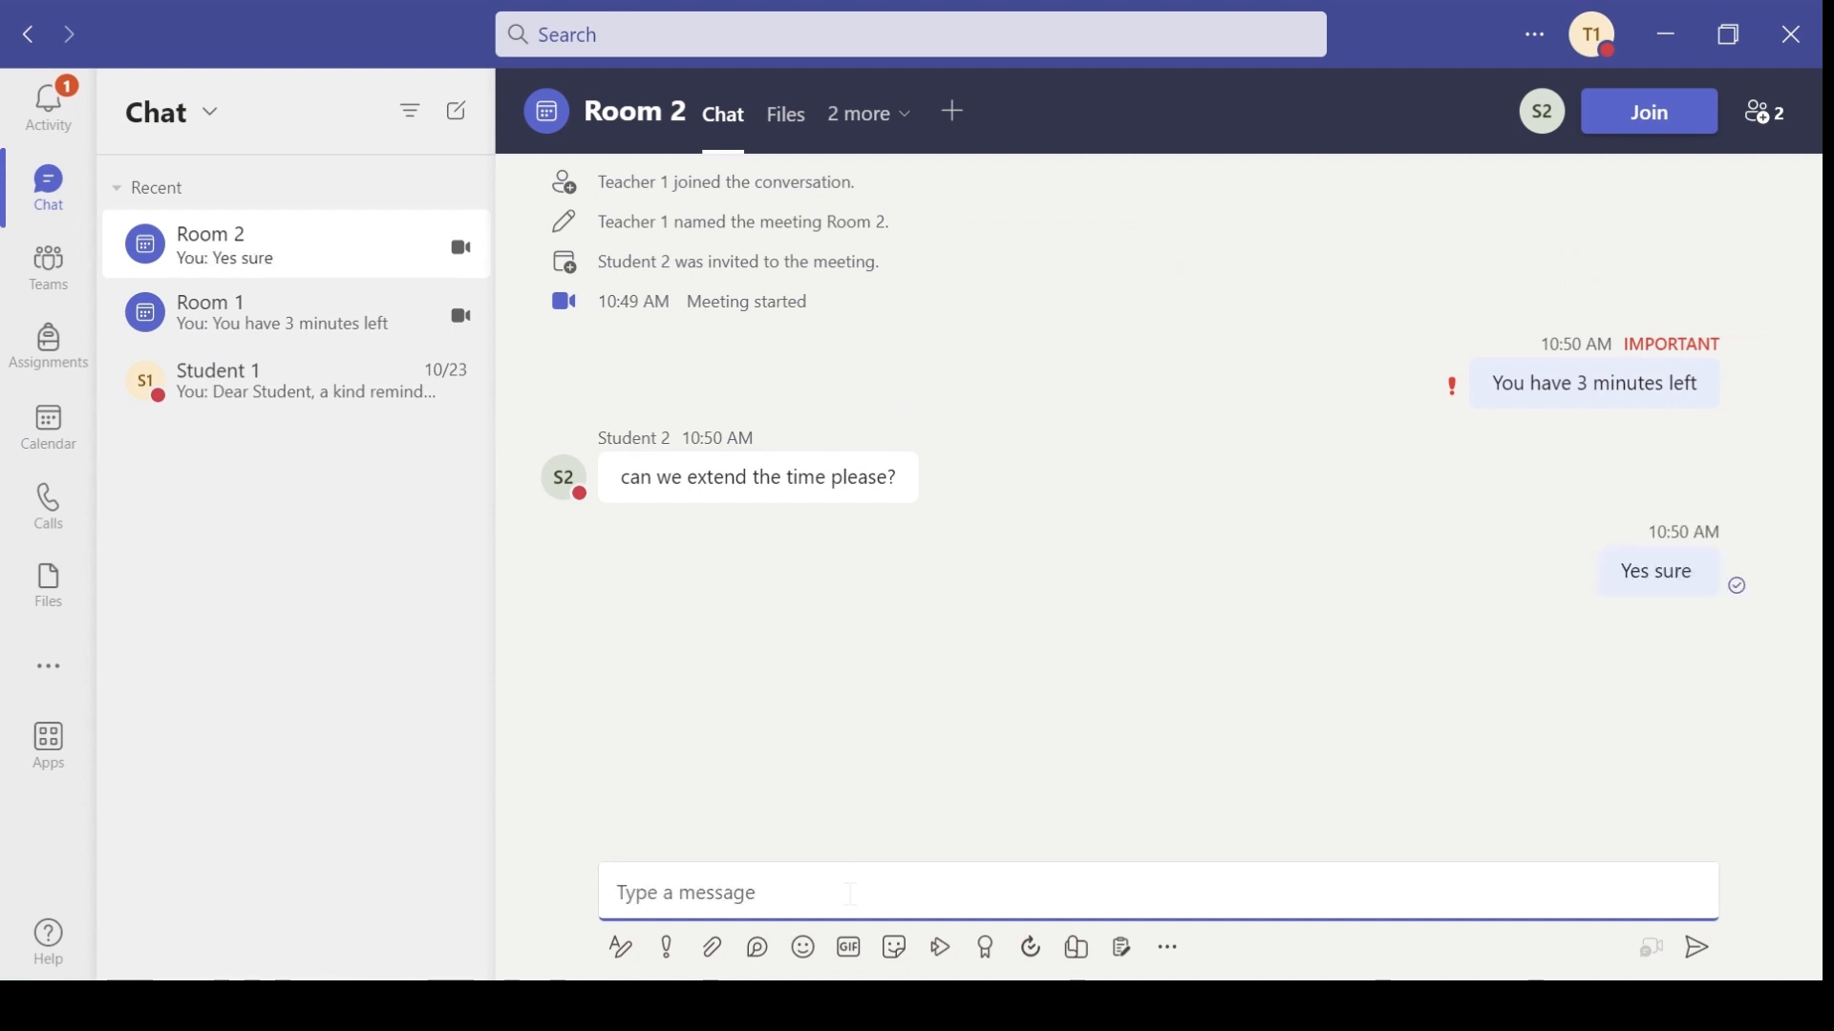
type("2 mor")
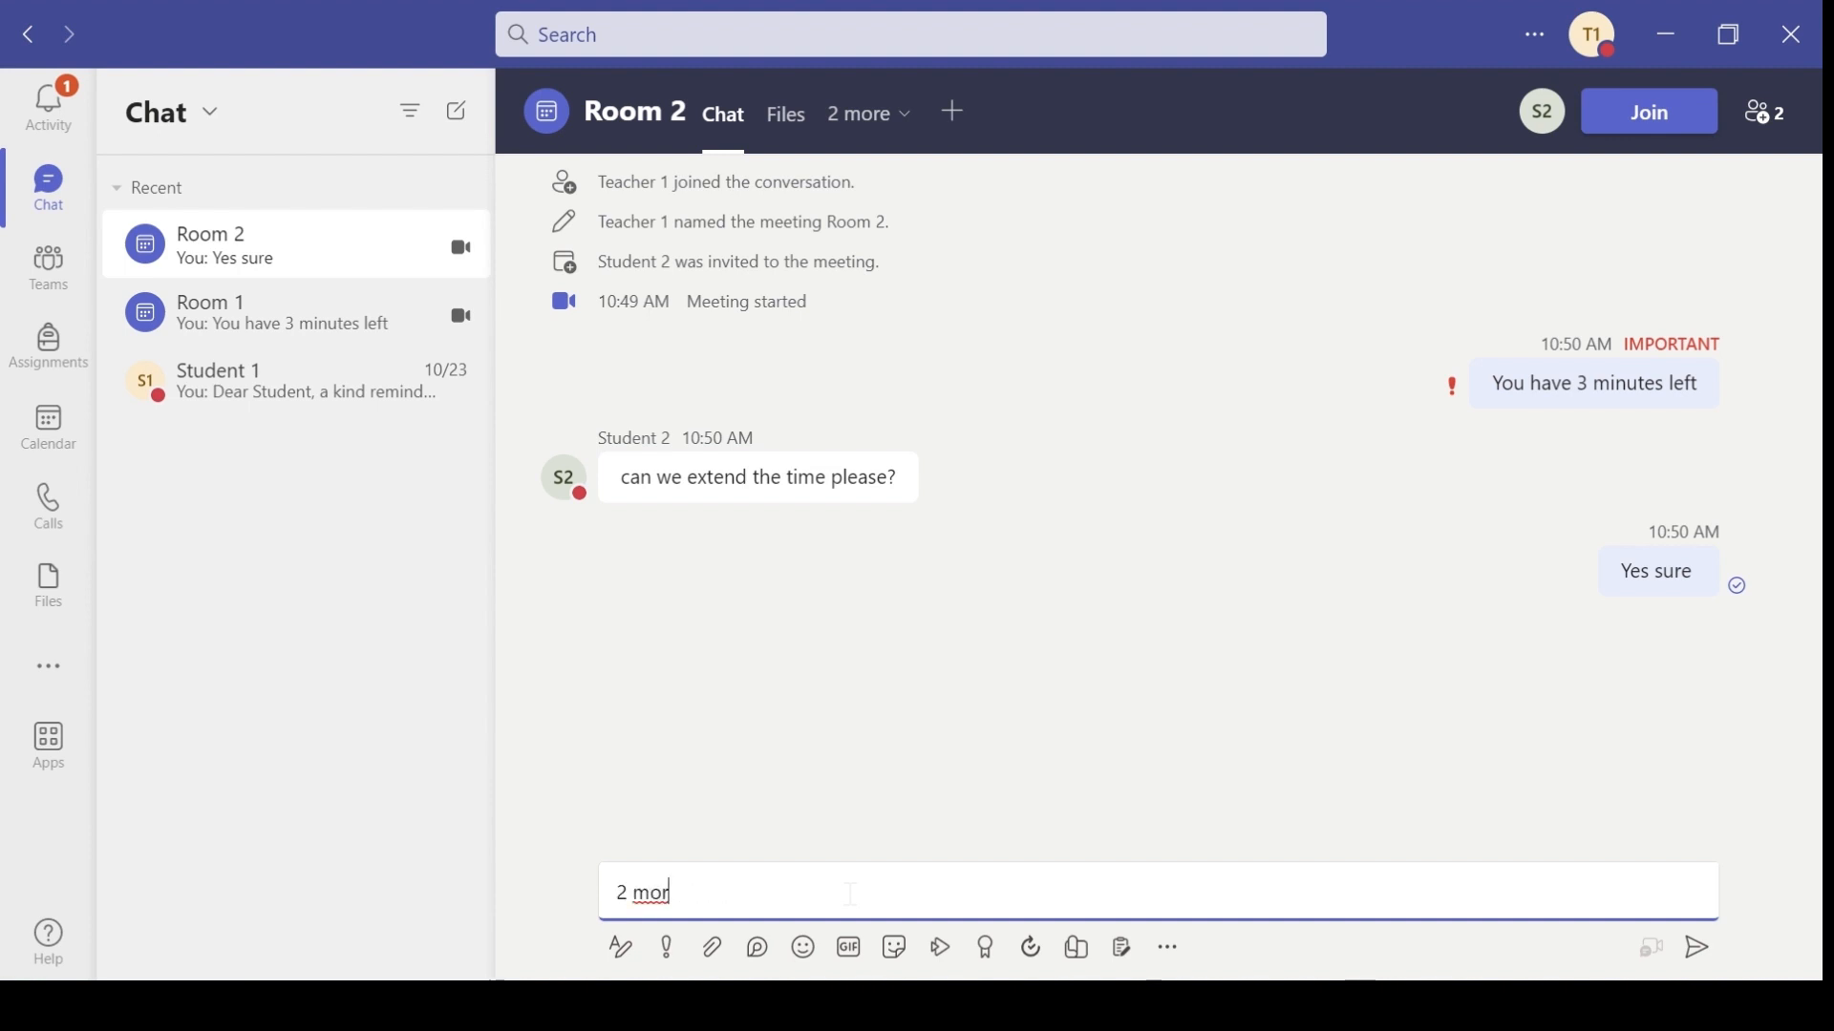
type("e minutes")
key("Return")
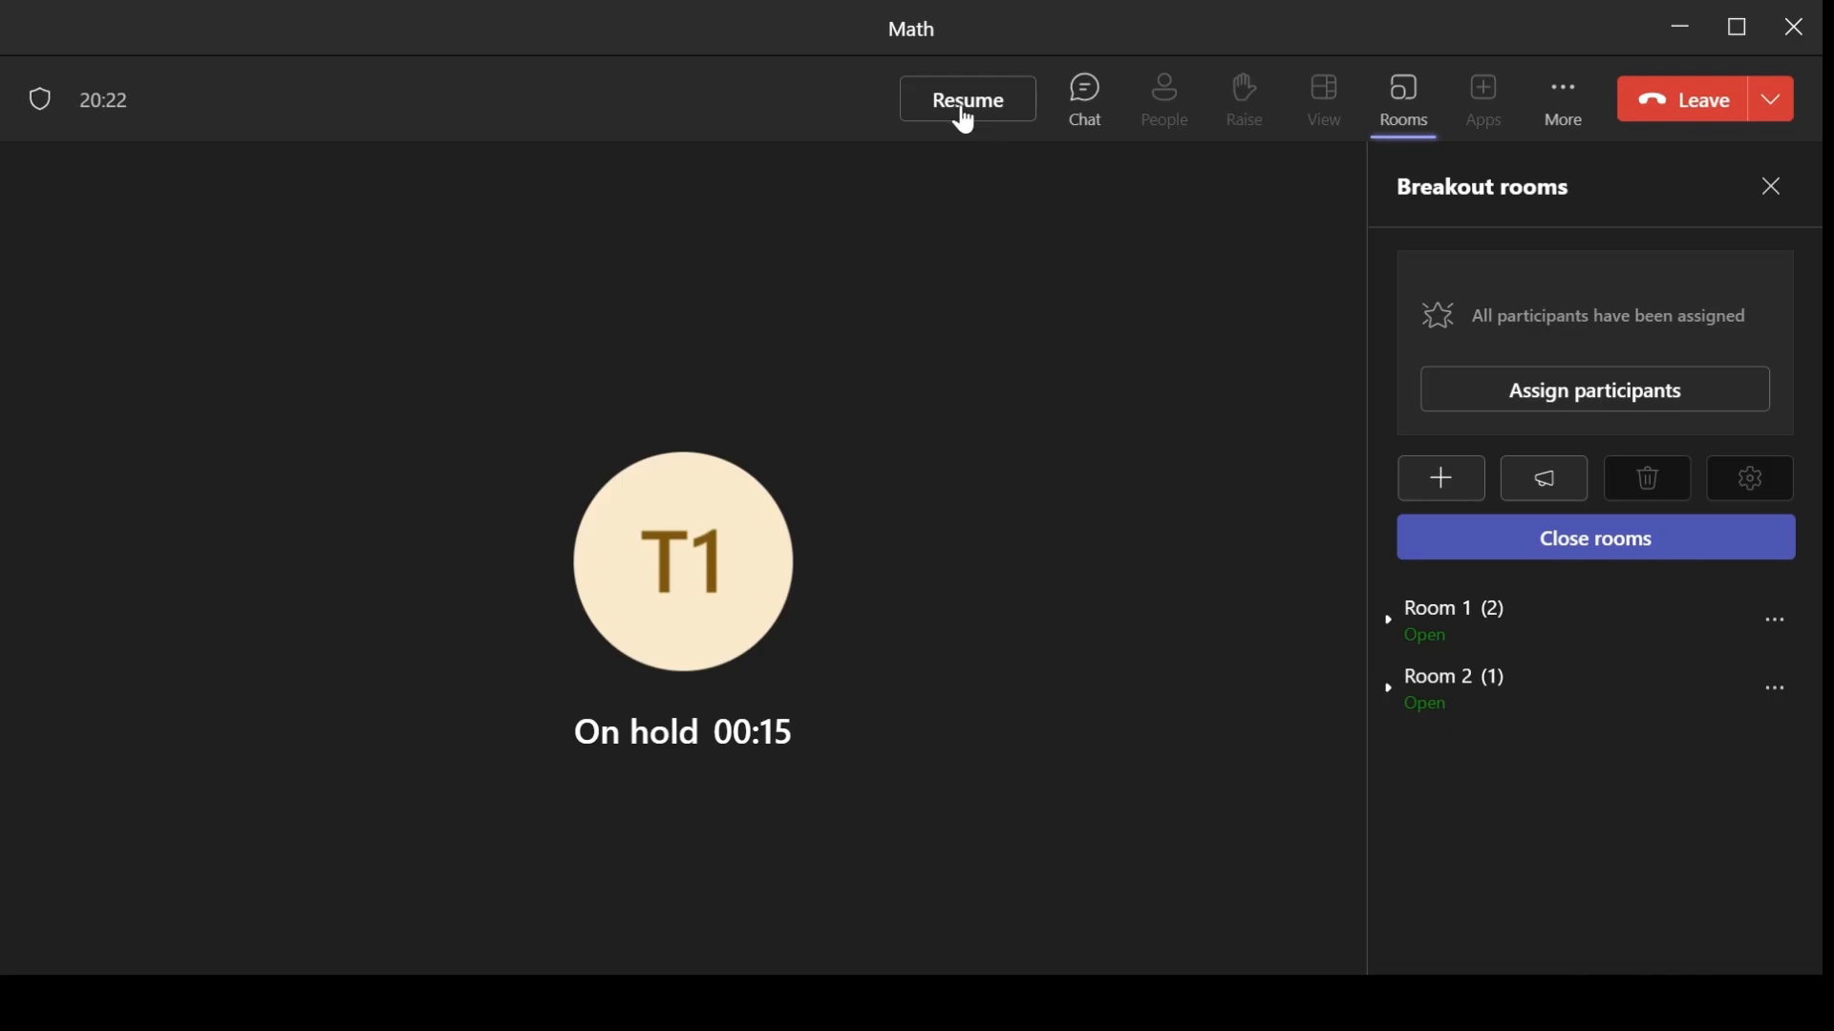
Resume the Math meeting from hold and close all breakout rooms
left_click(964, 120)
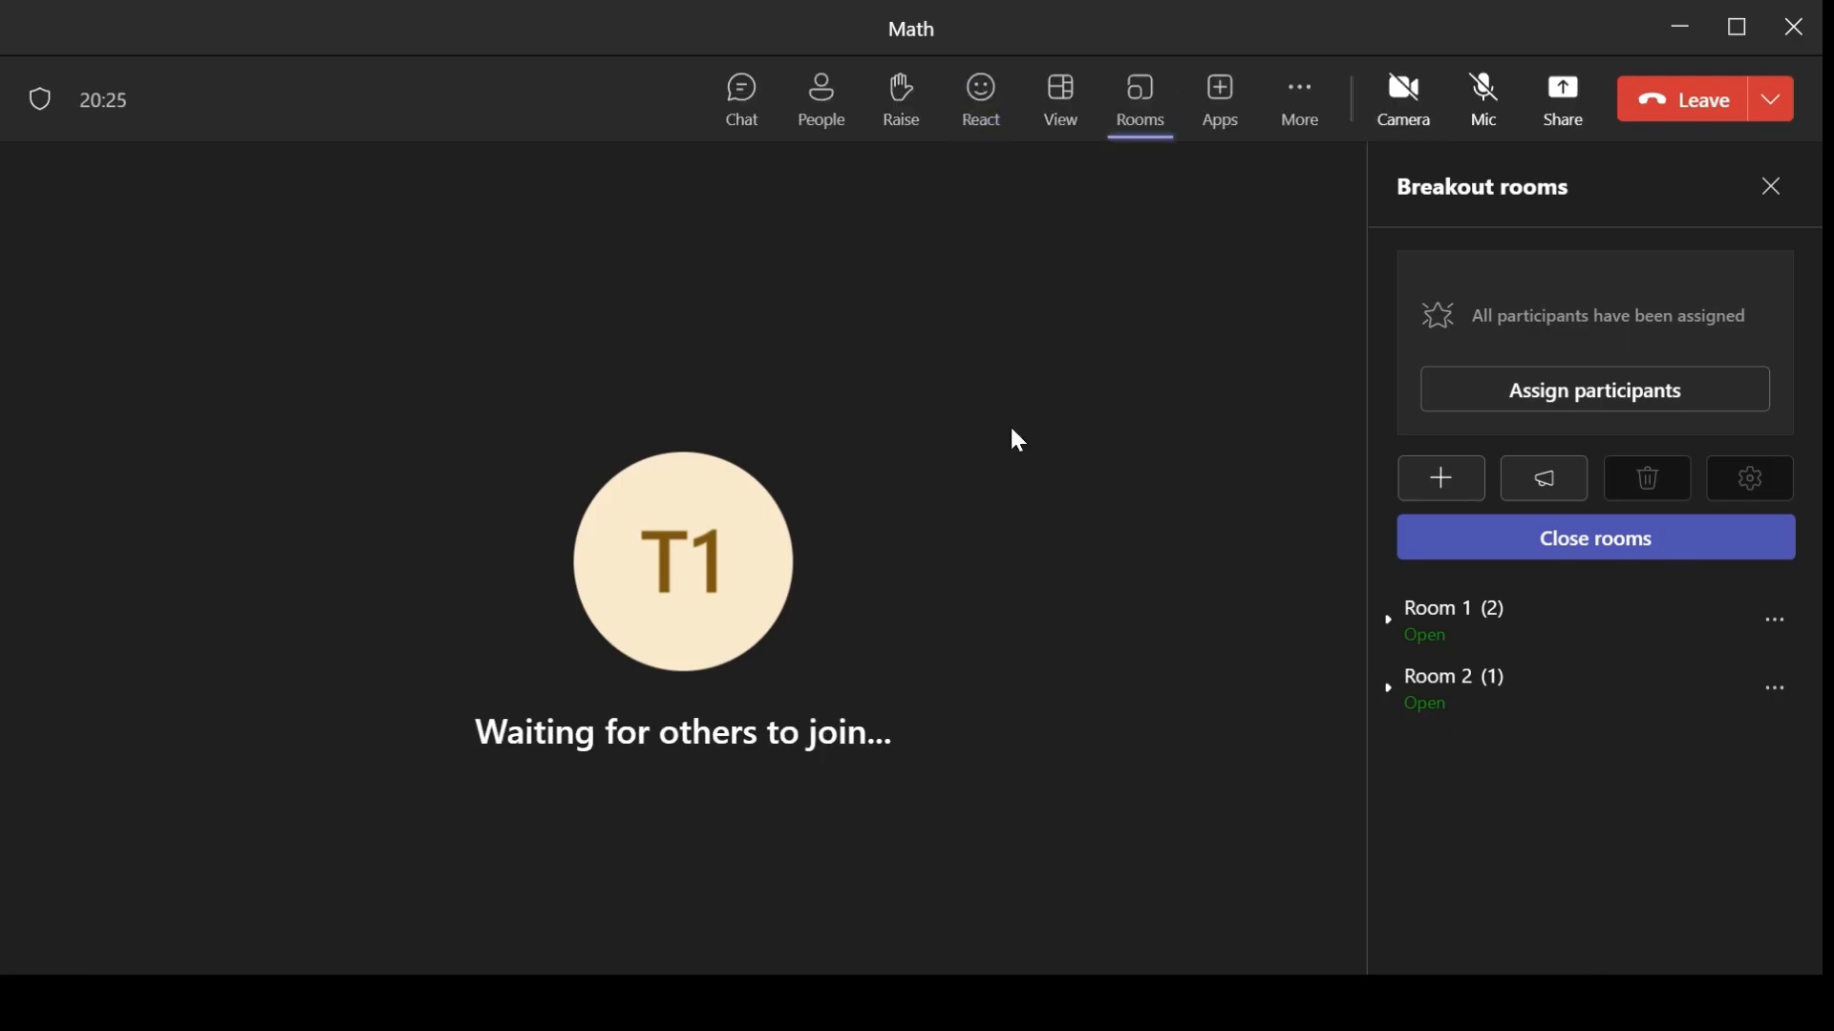
left_click(1597, 561)
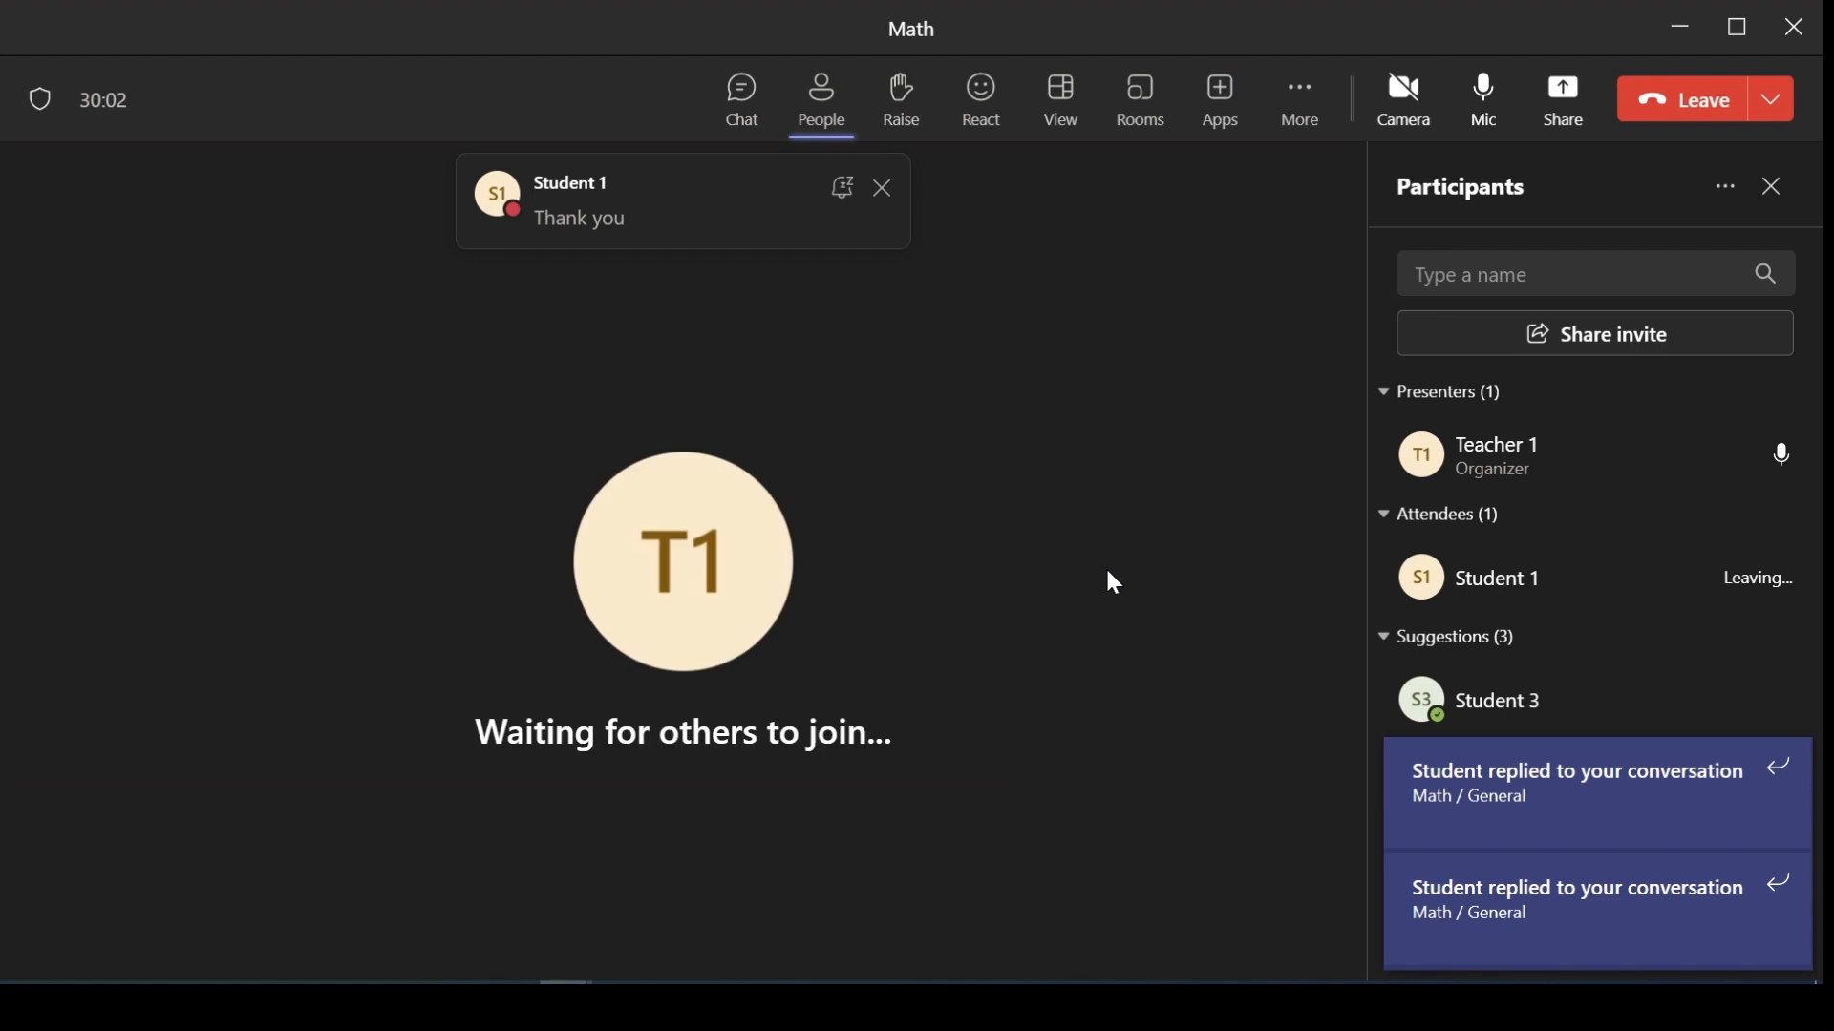
Leave the meeting and download its attendance report from the scheduled Math meeting in the Math team's General channel
left_click(1688, 104)
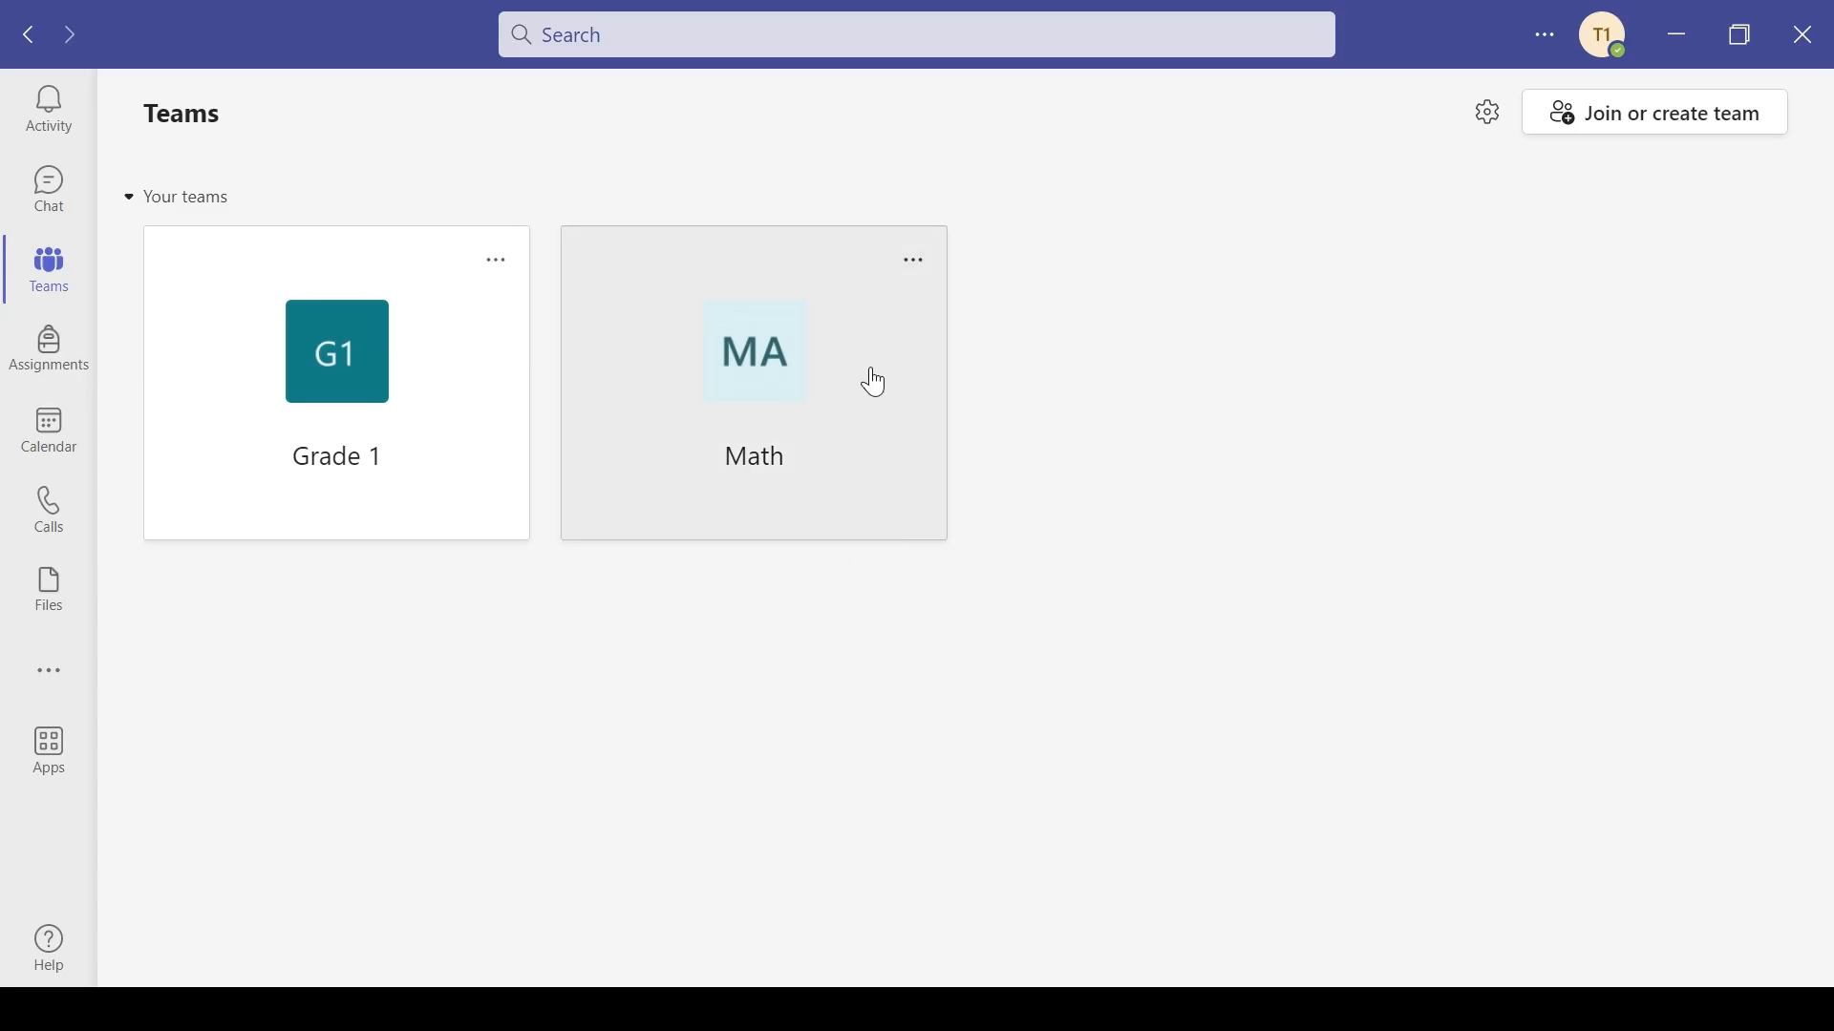
left_click(874, 382)
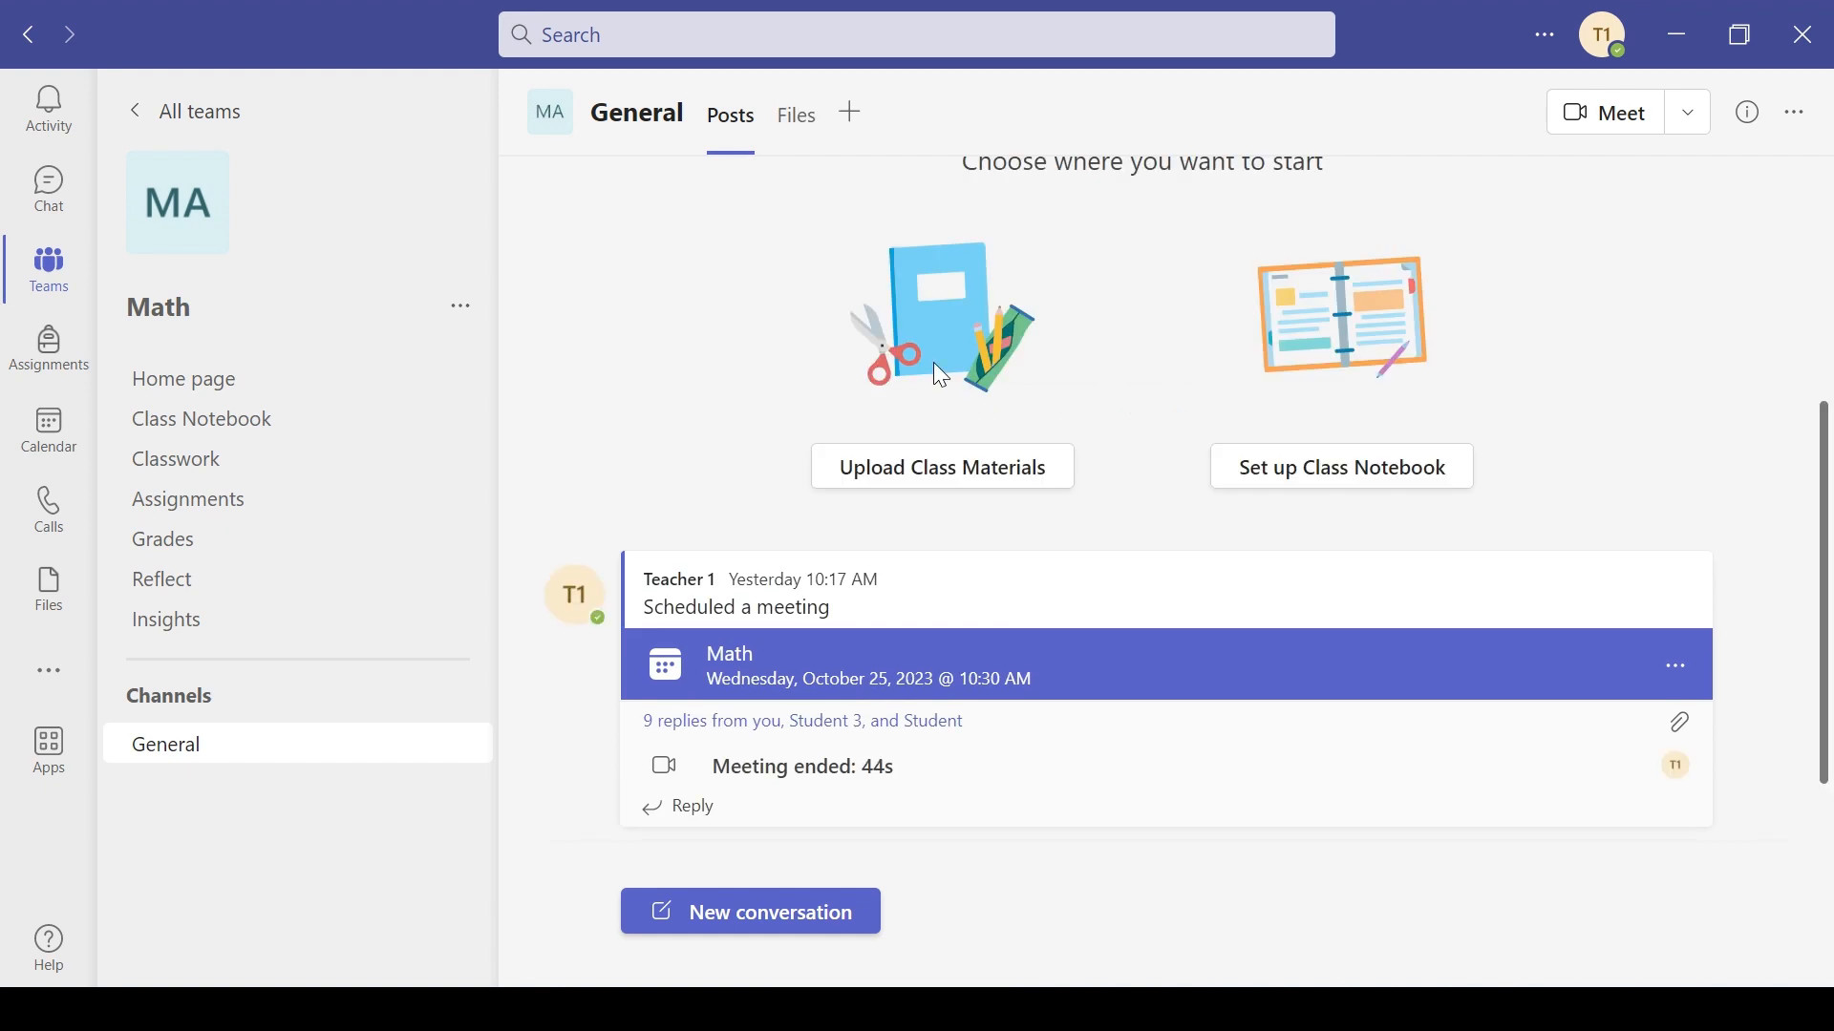
left_click(1135, 671)
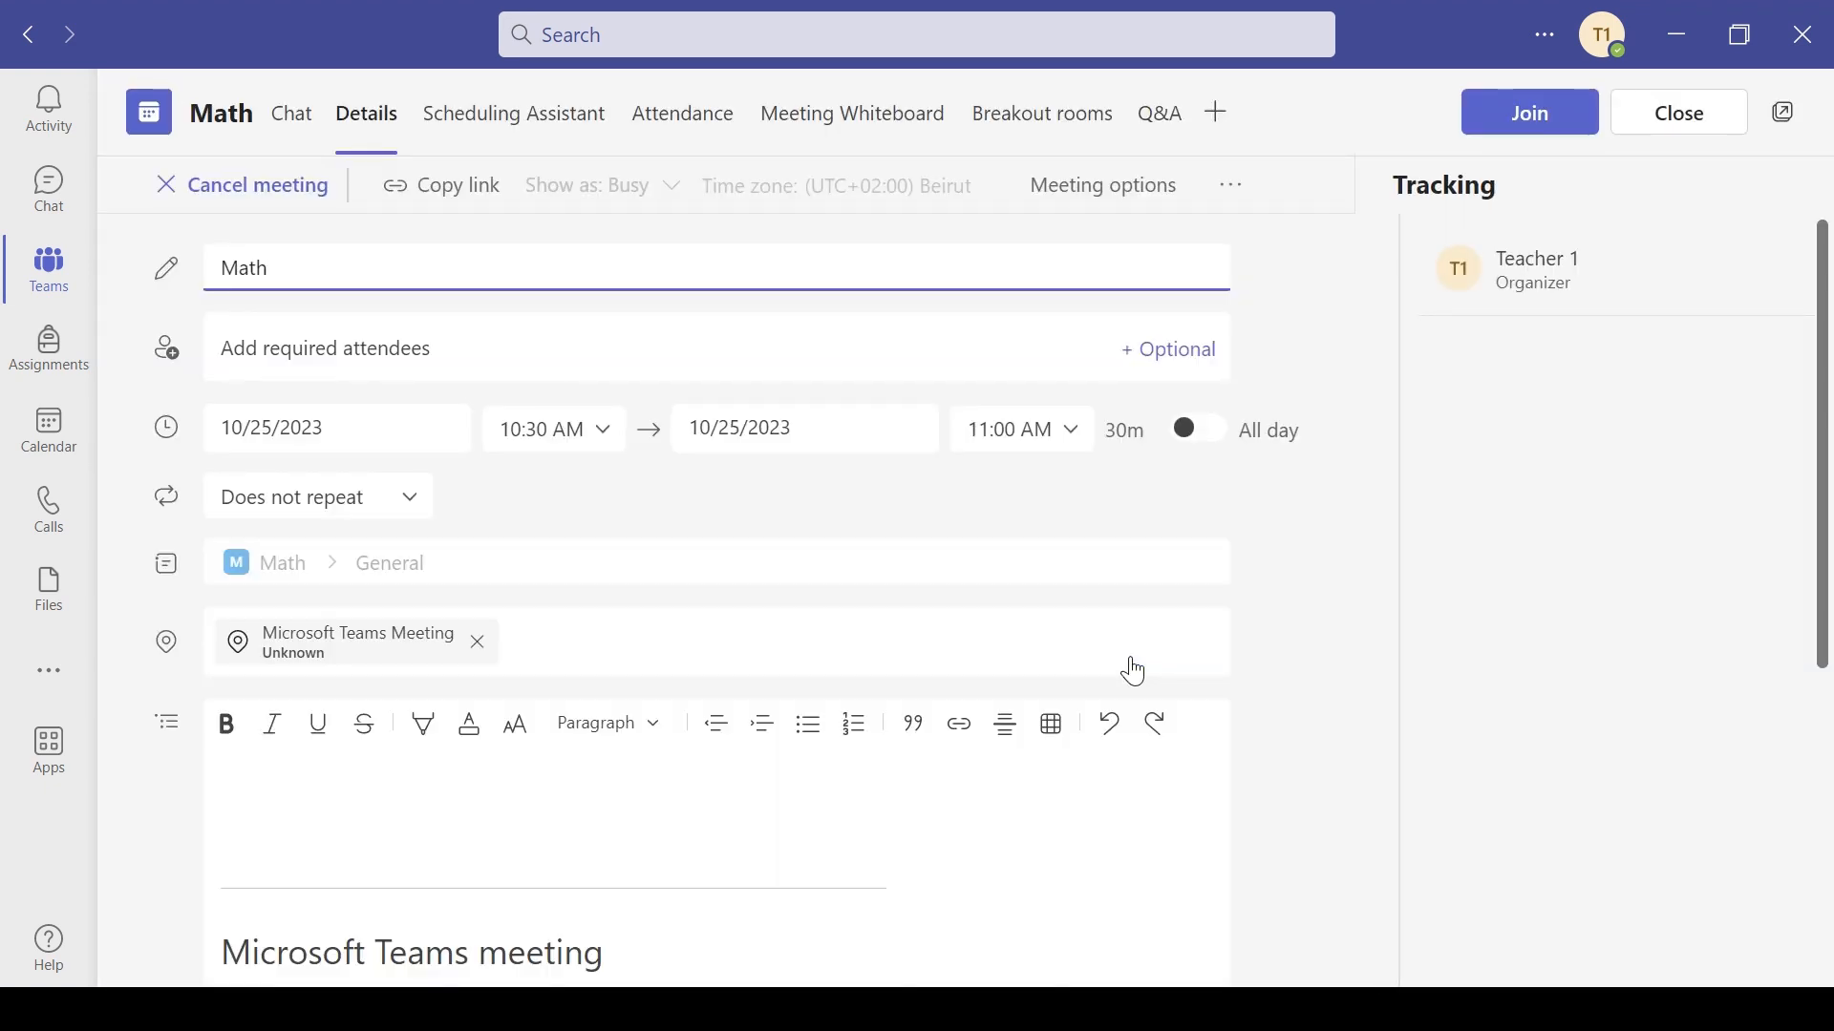
left_click(694, 116)
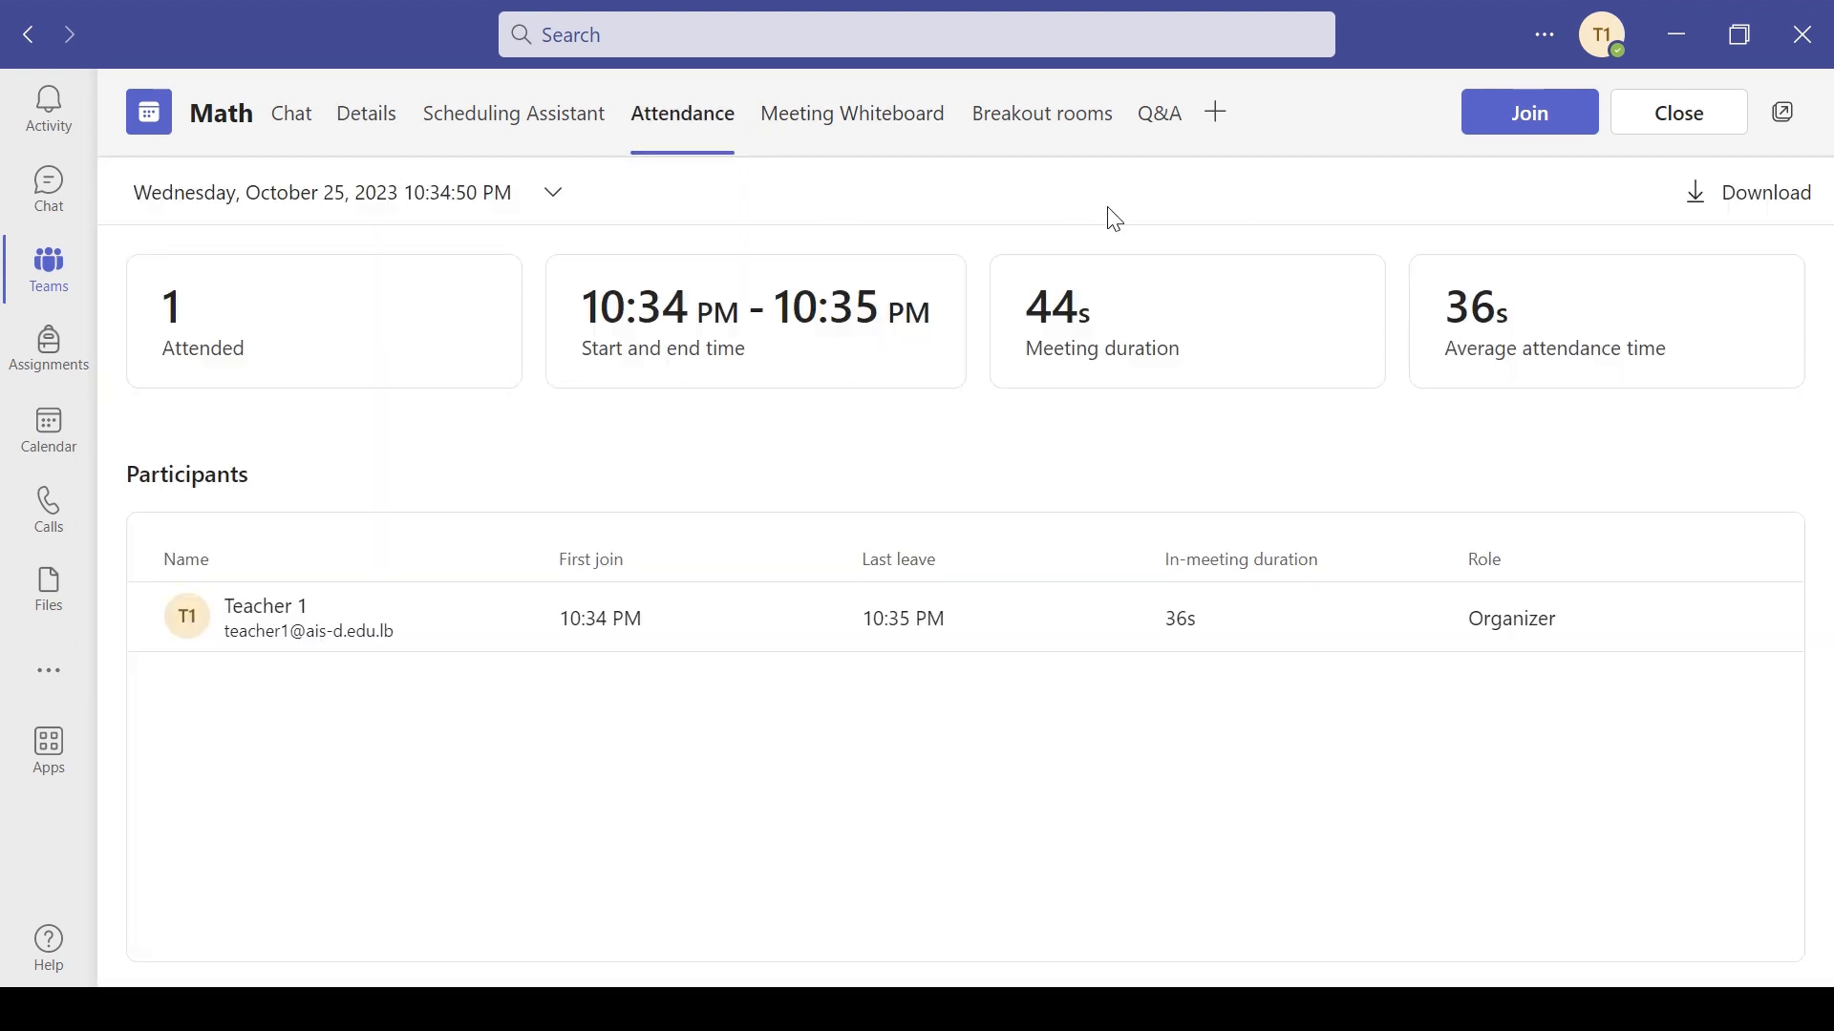
left_click(1753, 204)
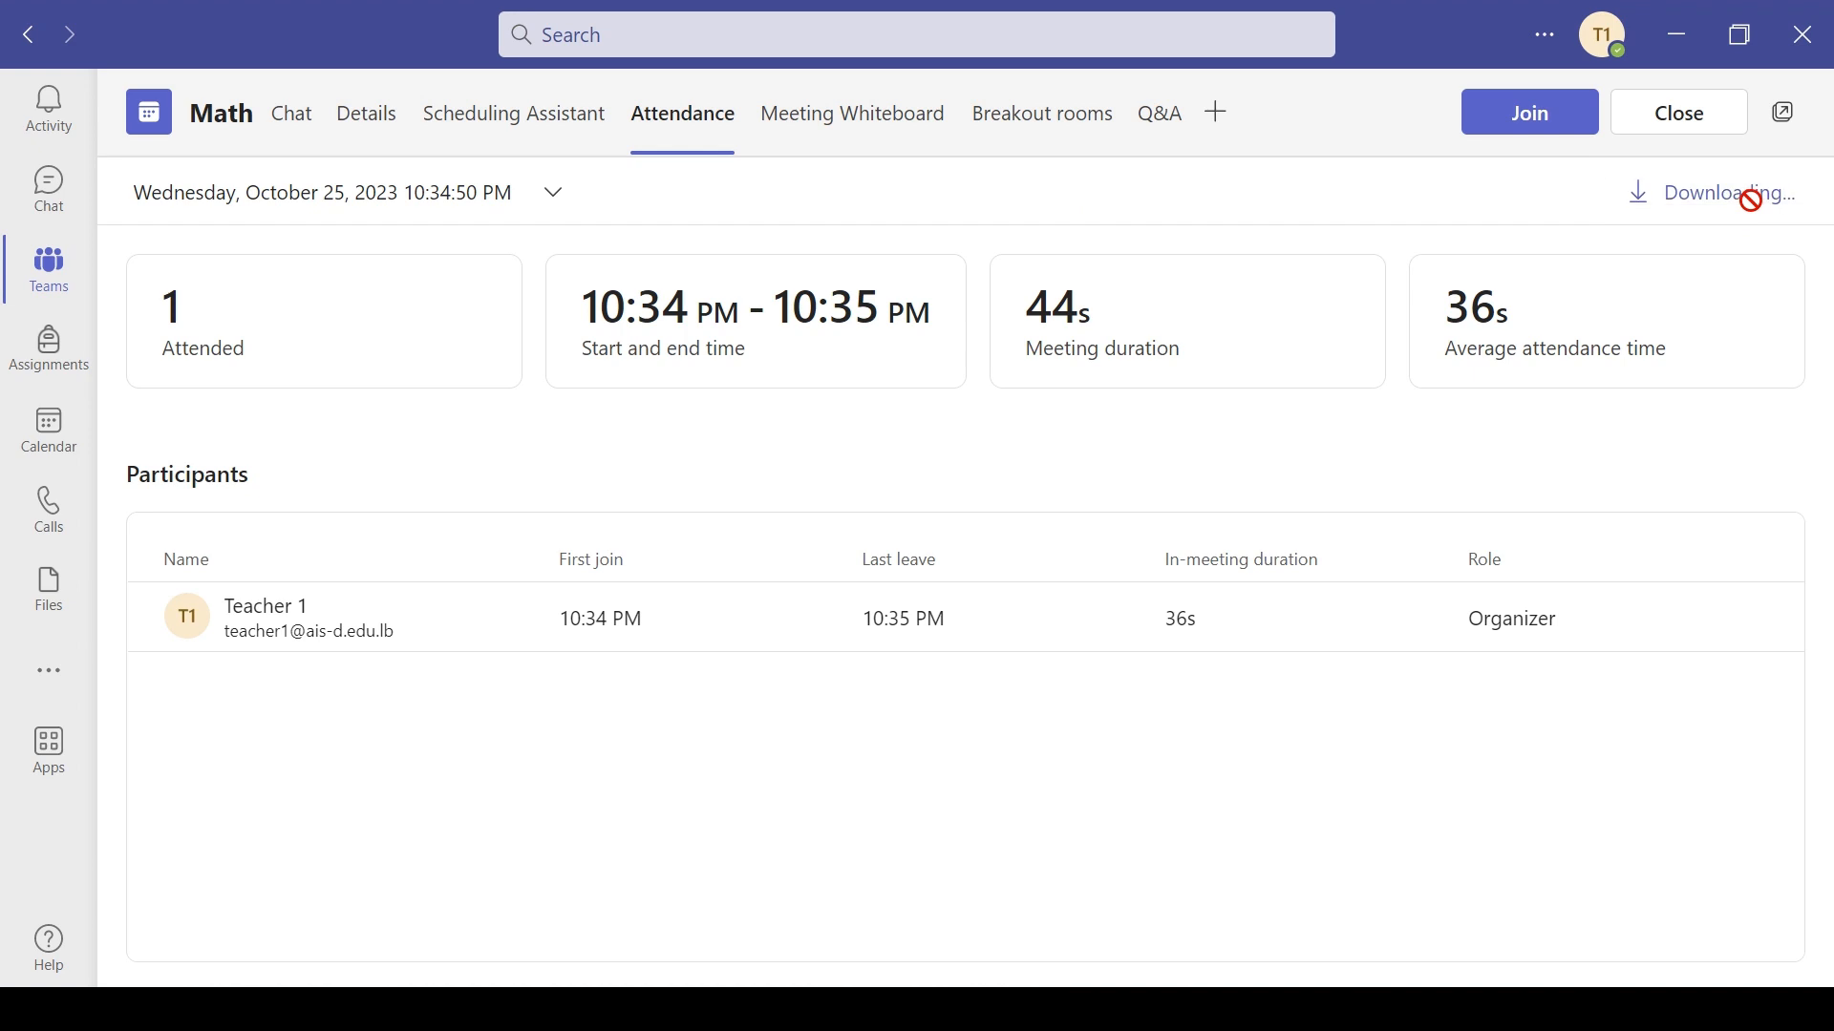